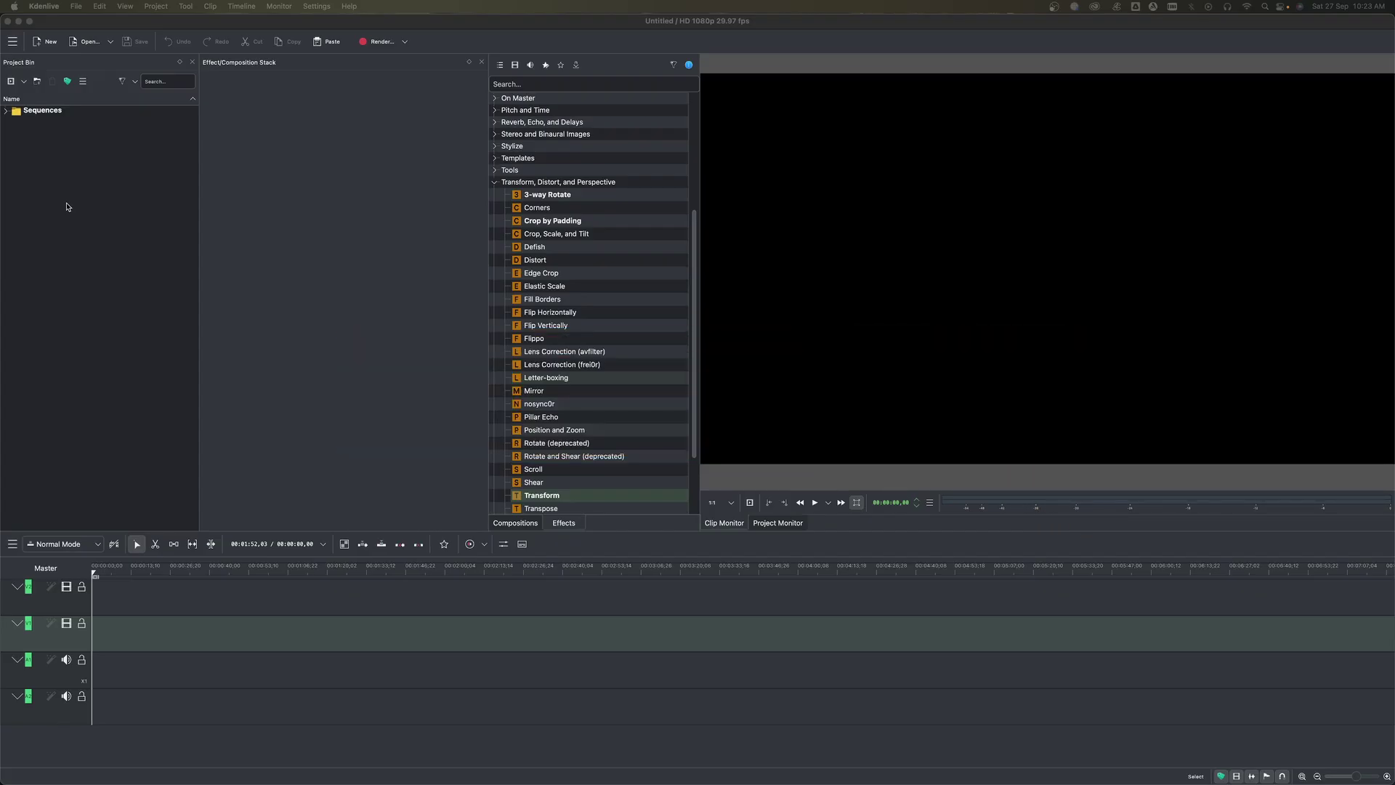
Add a new title clip to the project and enter the text "TEXT ANIM" in it.
right_click(47, 169)
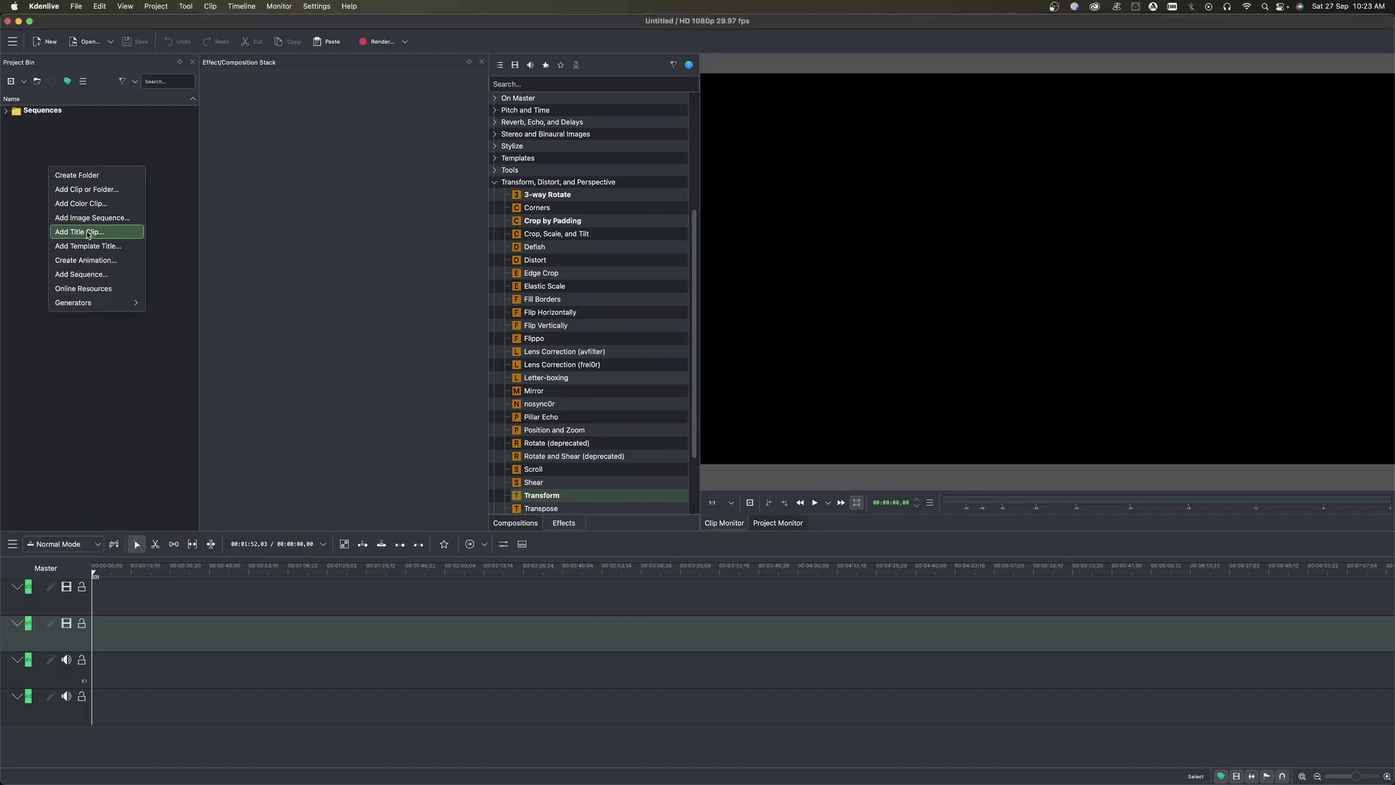
left_click(88, 232)
left_click_drag(594, 209, 611, 189)
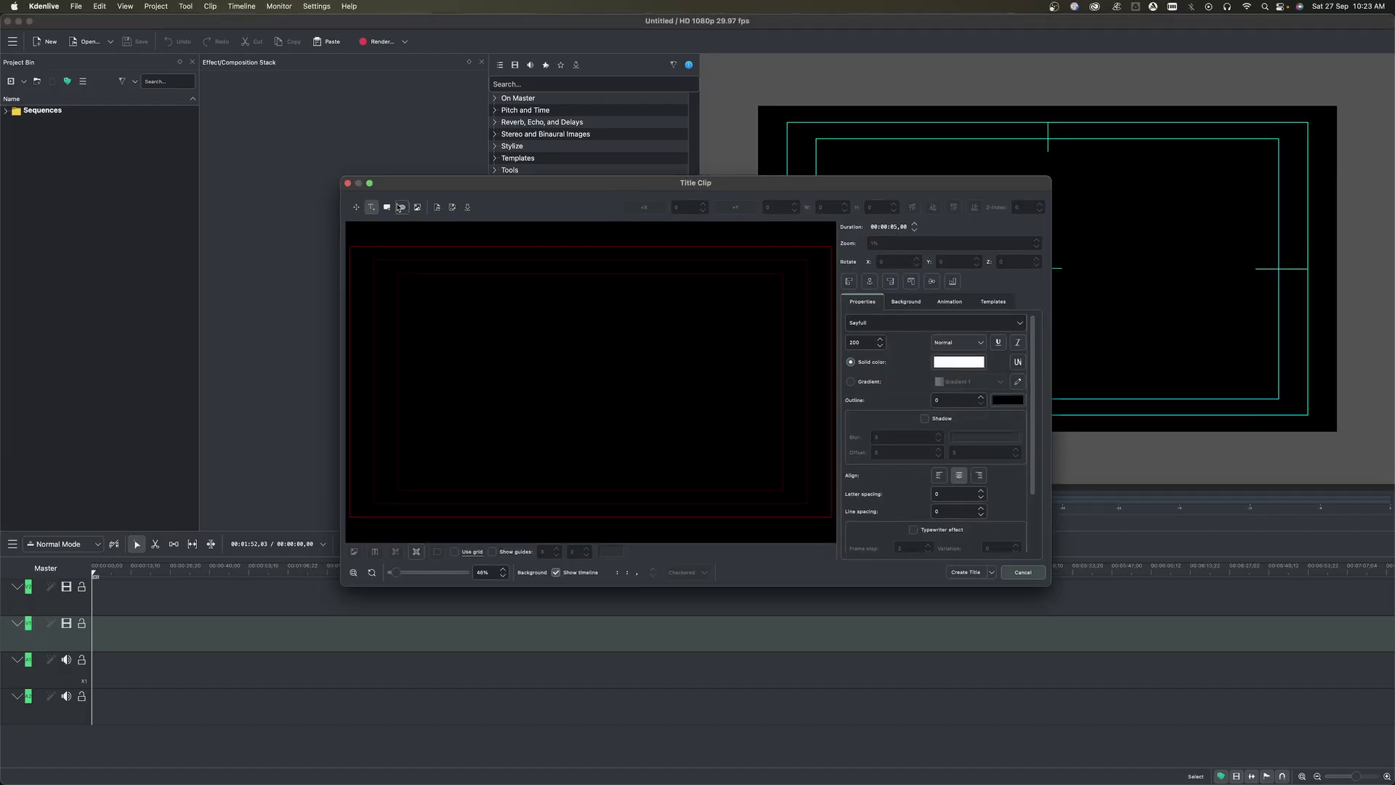
left_click(377, 210)
left_click(519, 371)
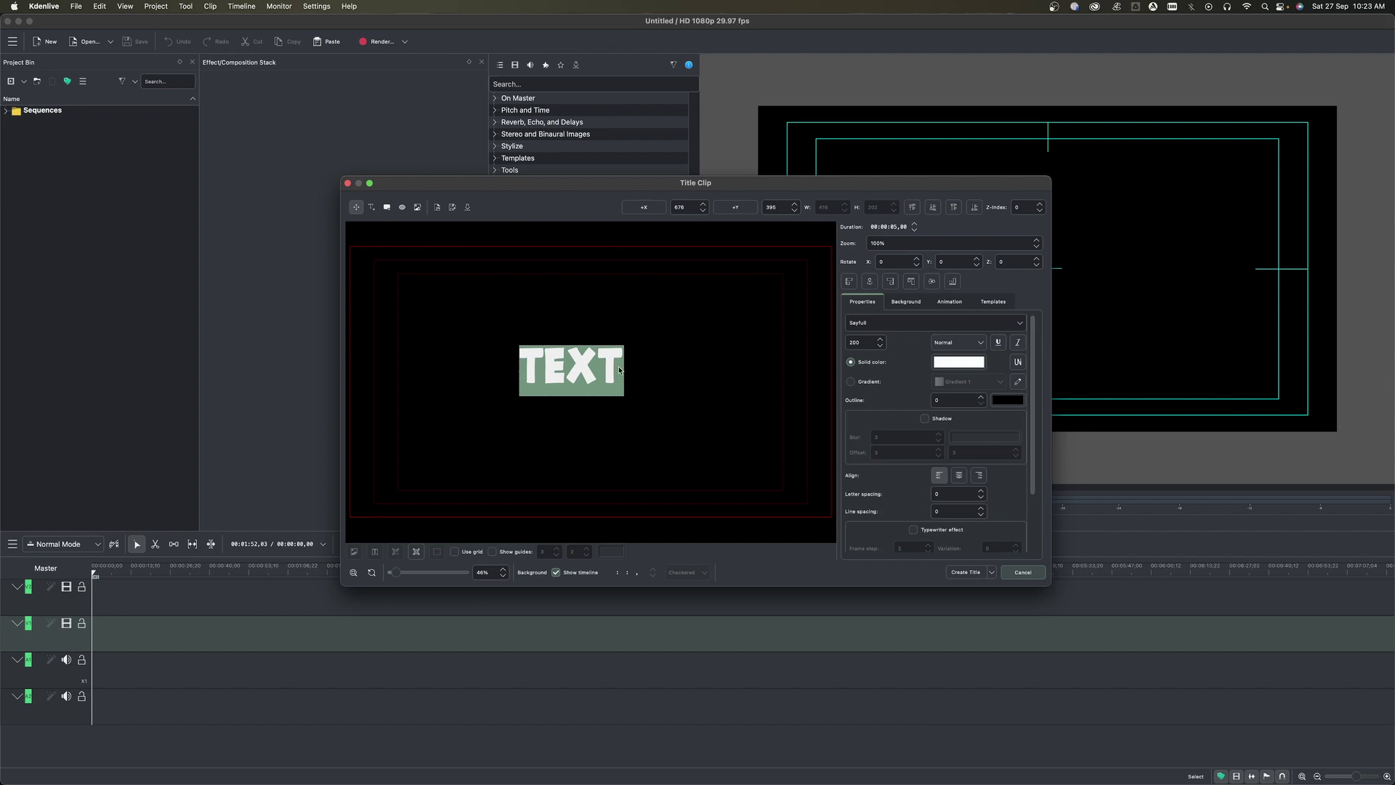
type("TEXT ANIM")
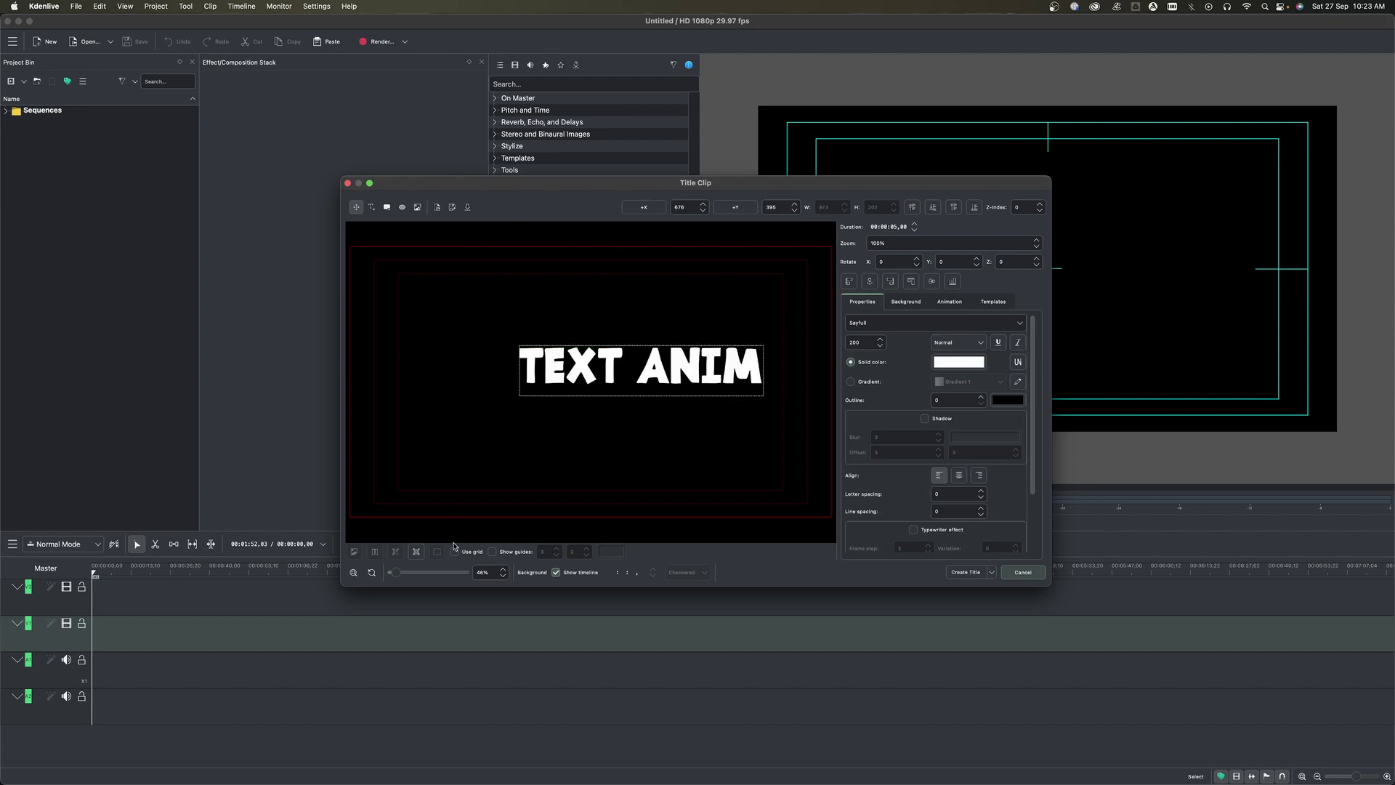
Centre the title text horizontally and vertically in the frame, after briefly checking it against the guides.
left_click(492, 552)
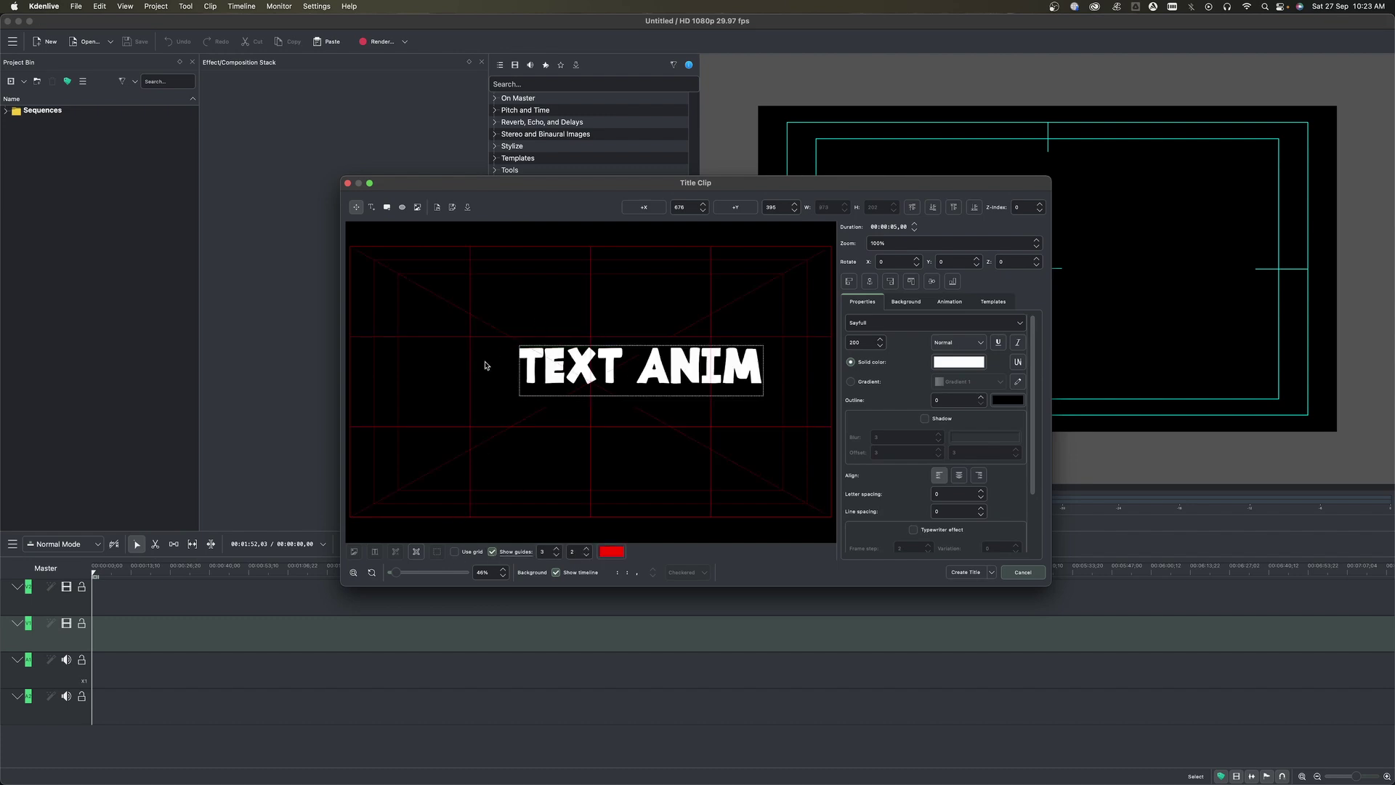
left_click(494, 552)
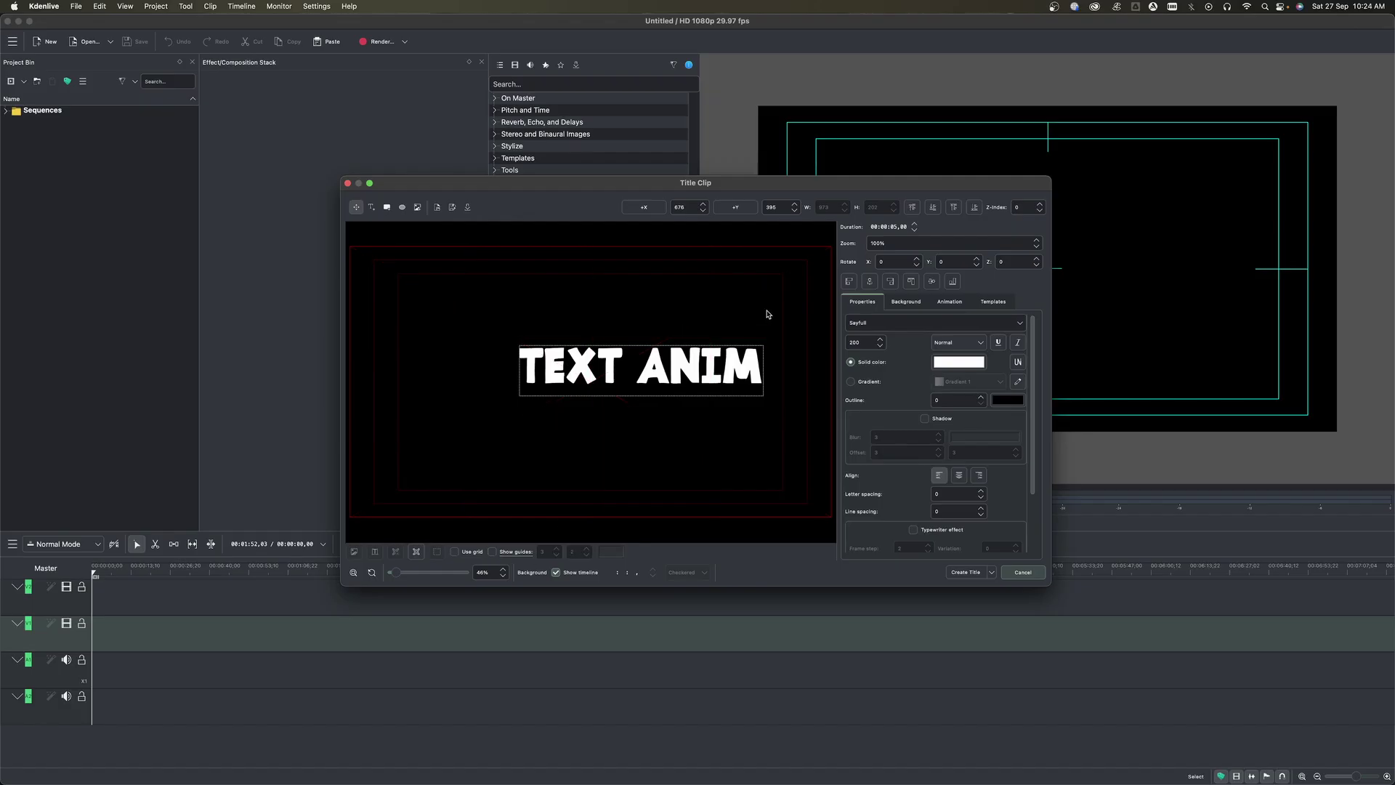
left_click(871, 284)
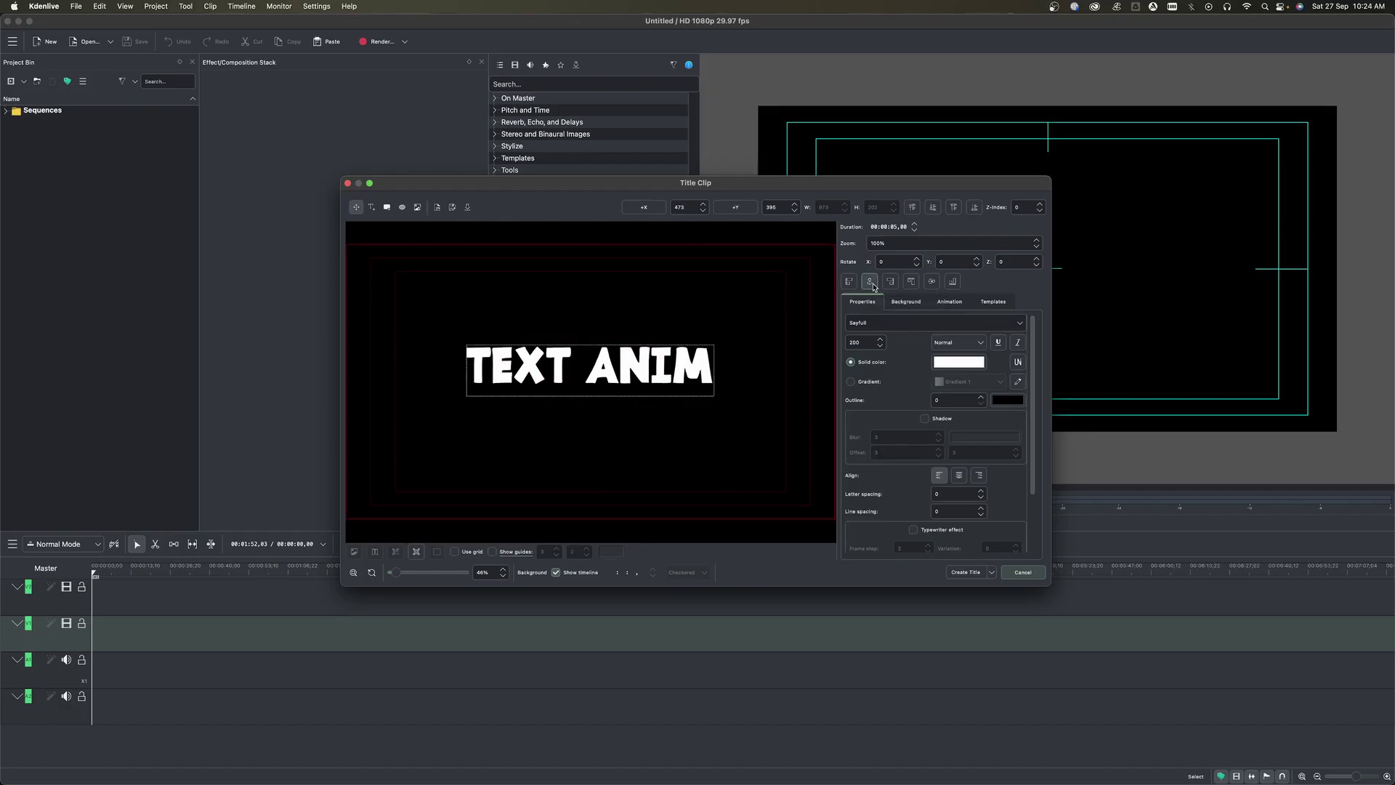
left_click(931, 282)
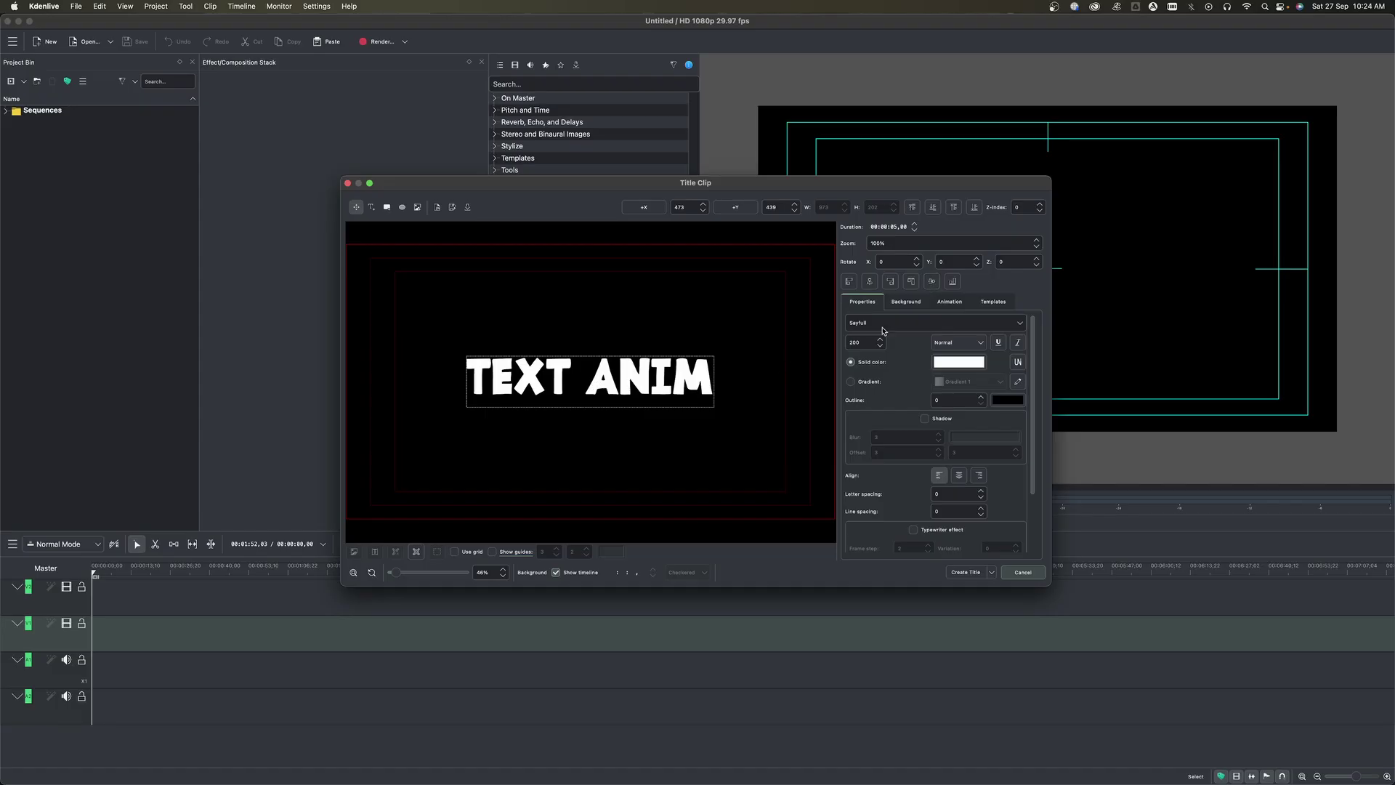
Try filling the title text with Gradient 2 instead of the solid colour.
left_click(1020, 324)
left_click(864, 345)
left_click(851, 382)
left_click(968, 381)
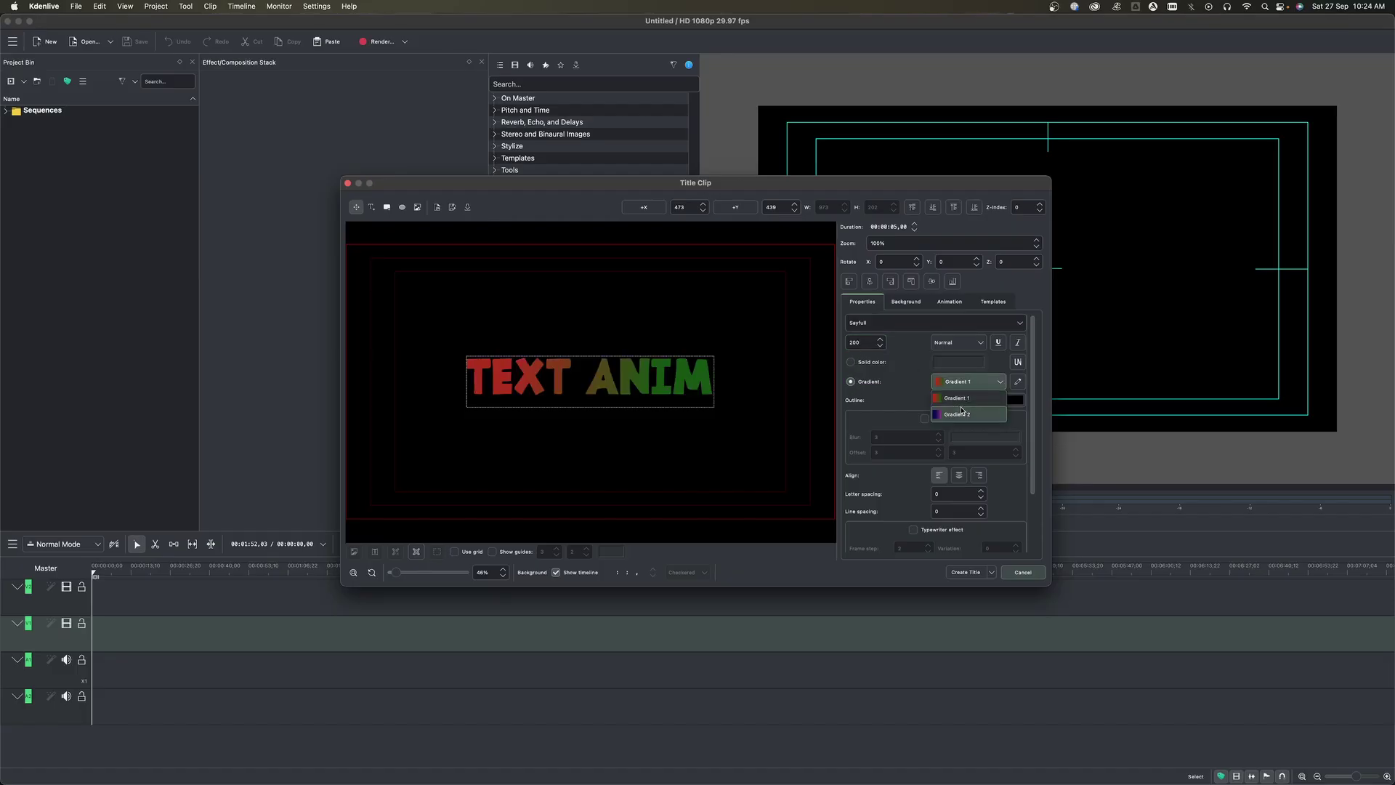
left_click(962, 412)
Create the title clip and place it at the start of the lower video track, making that track taller.
left_click(960, 572)
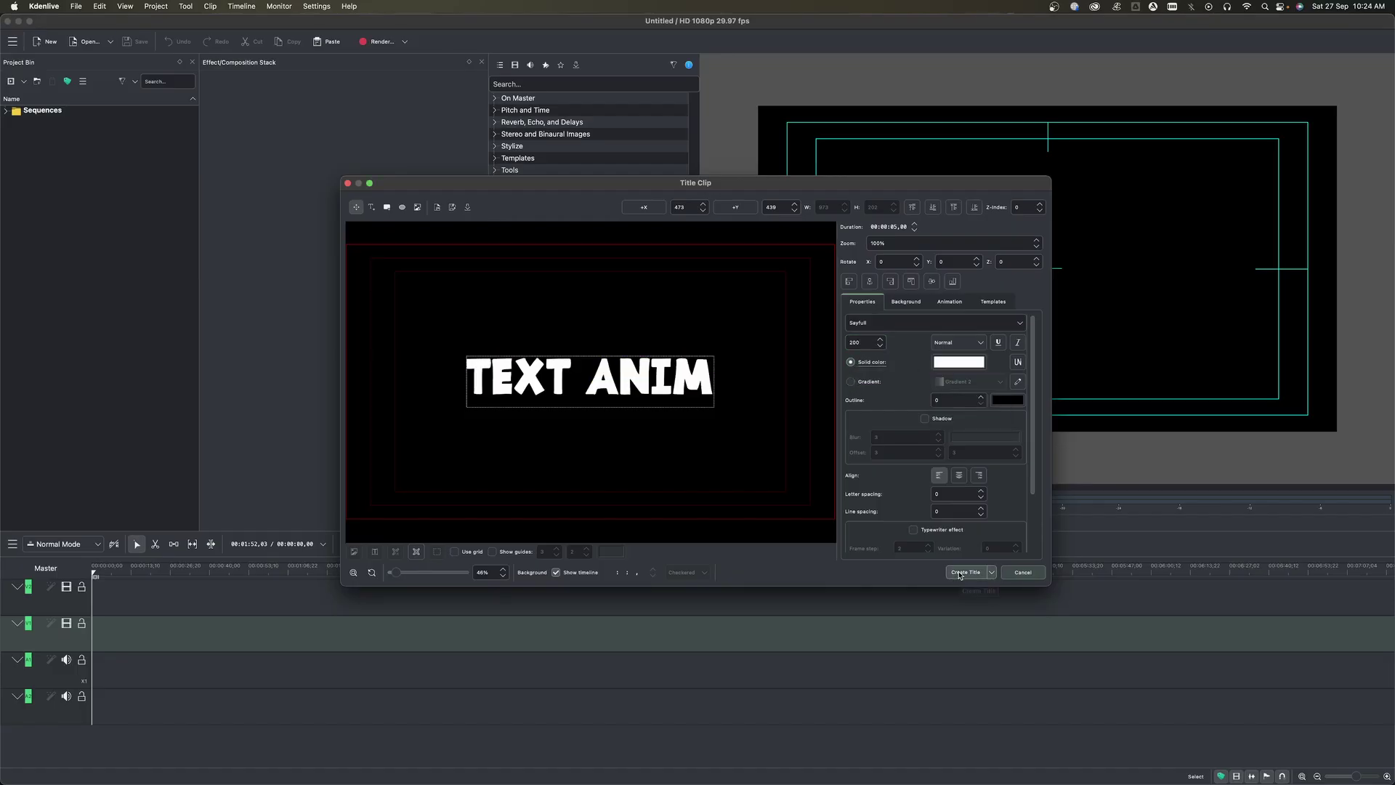
left_click_drag(47, 143, 93, 641)
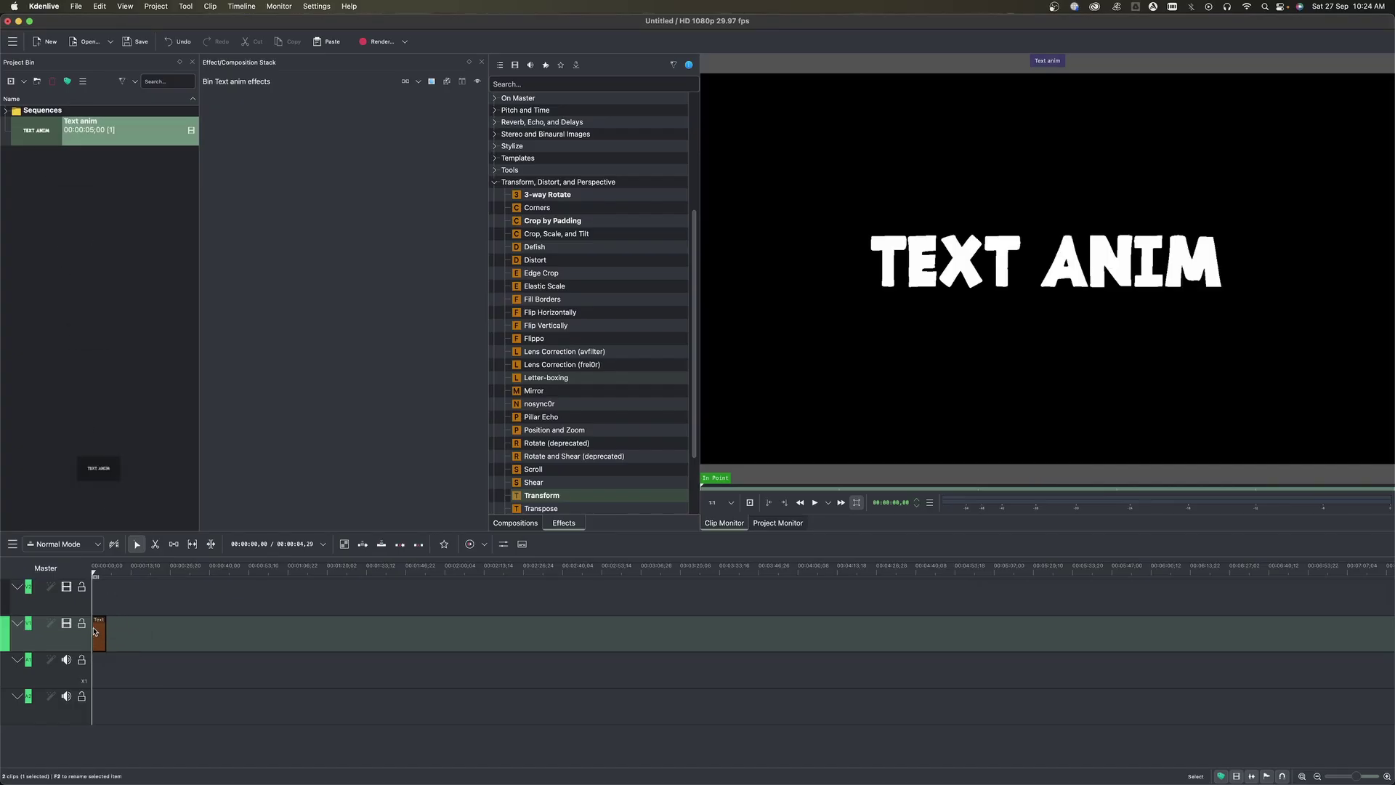
left_click_drag(52, 651, 52, 704)
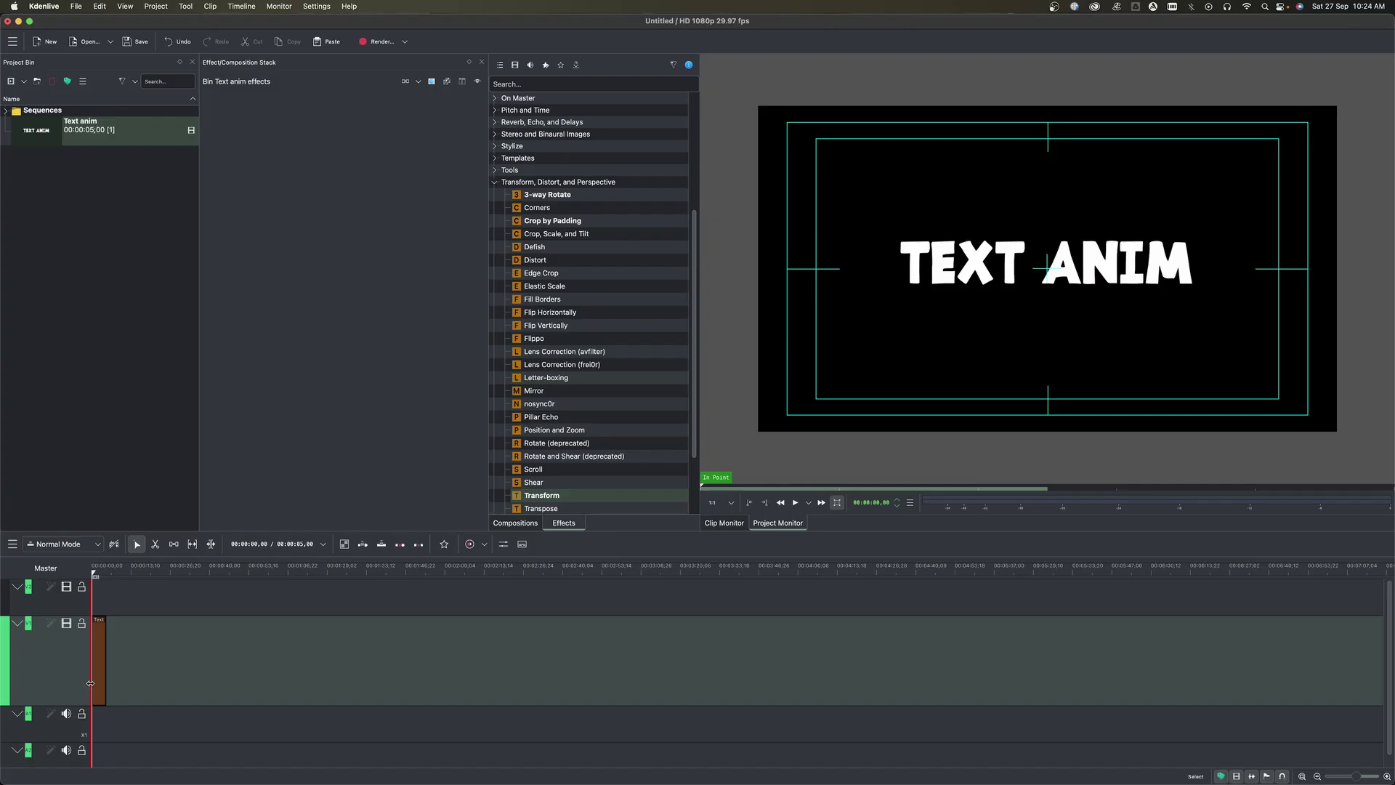
scroll(90, 683, "up", 5)
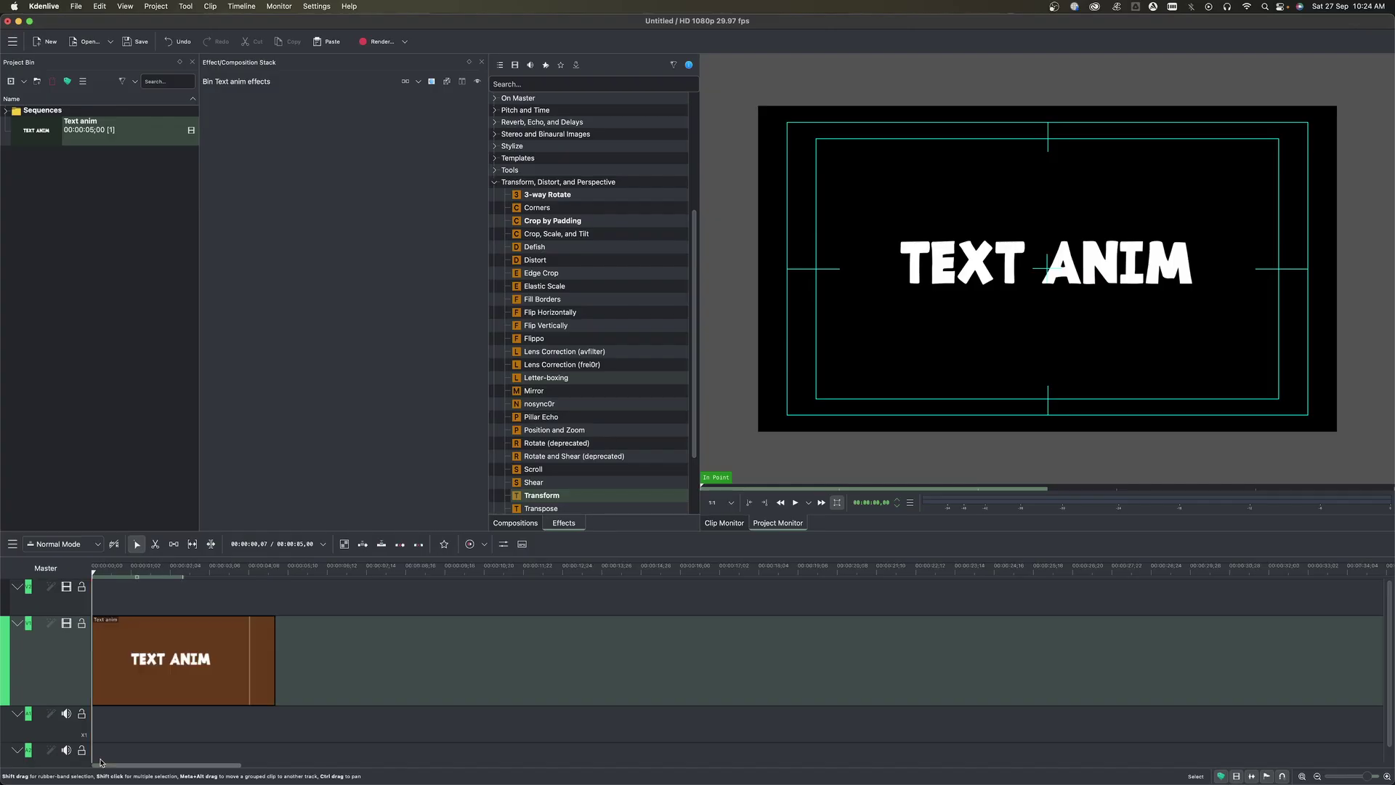
Add a one-second fade-in to the start of the title clip on the timeline and play it back.
left_click(143, 661)
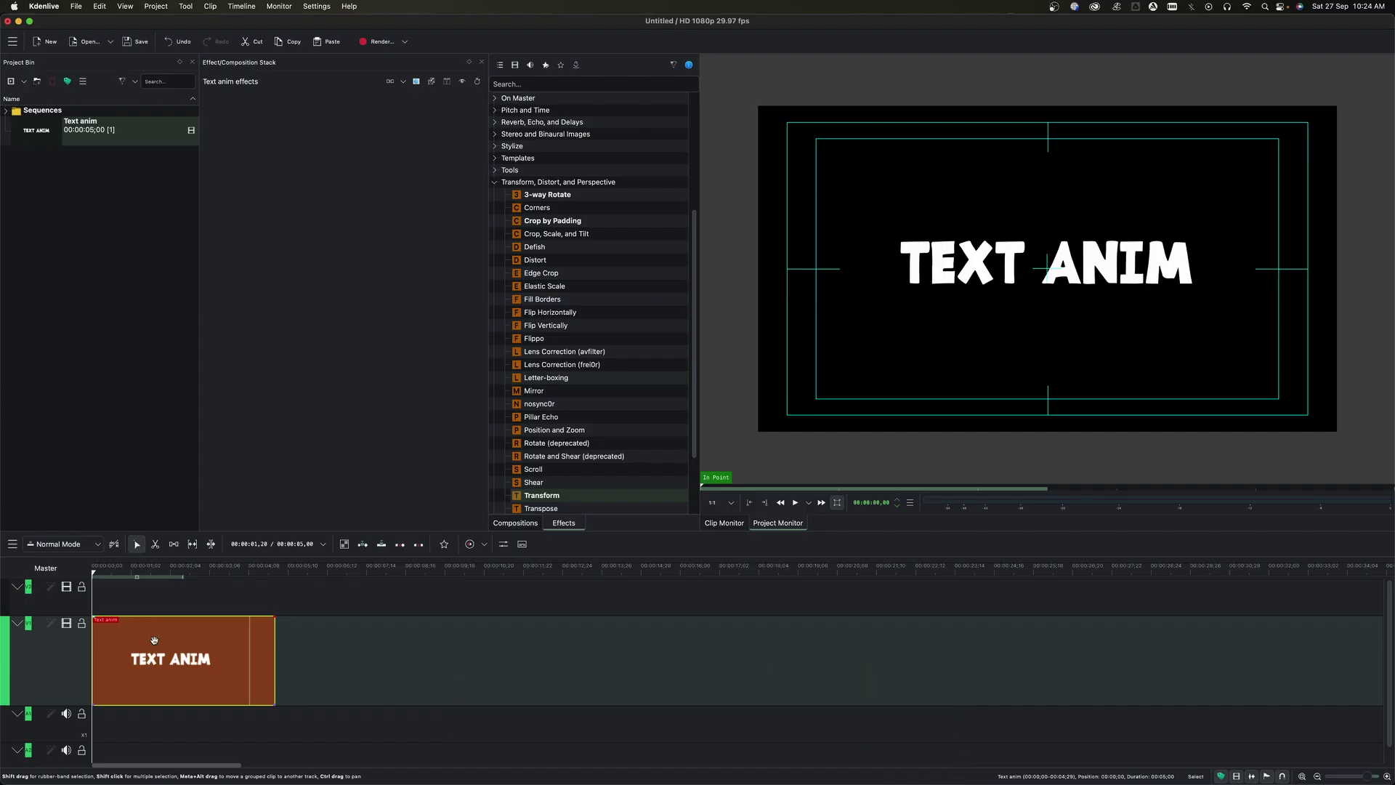
mouse_move(95, 622)
left_click_drag(96, 622, 128, 622)
left_click(90, 582)
key("space")
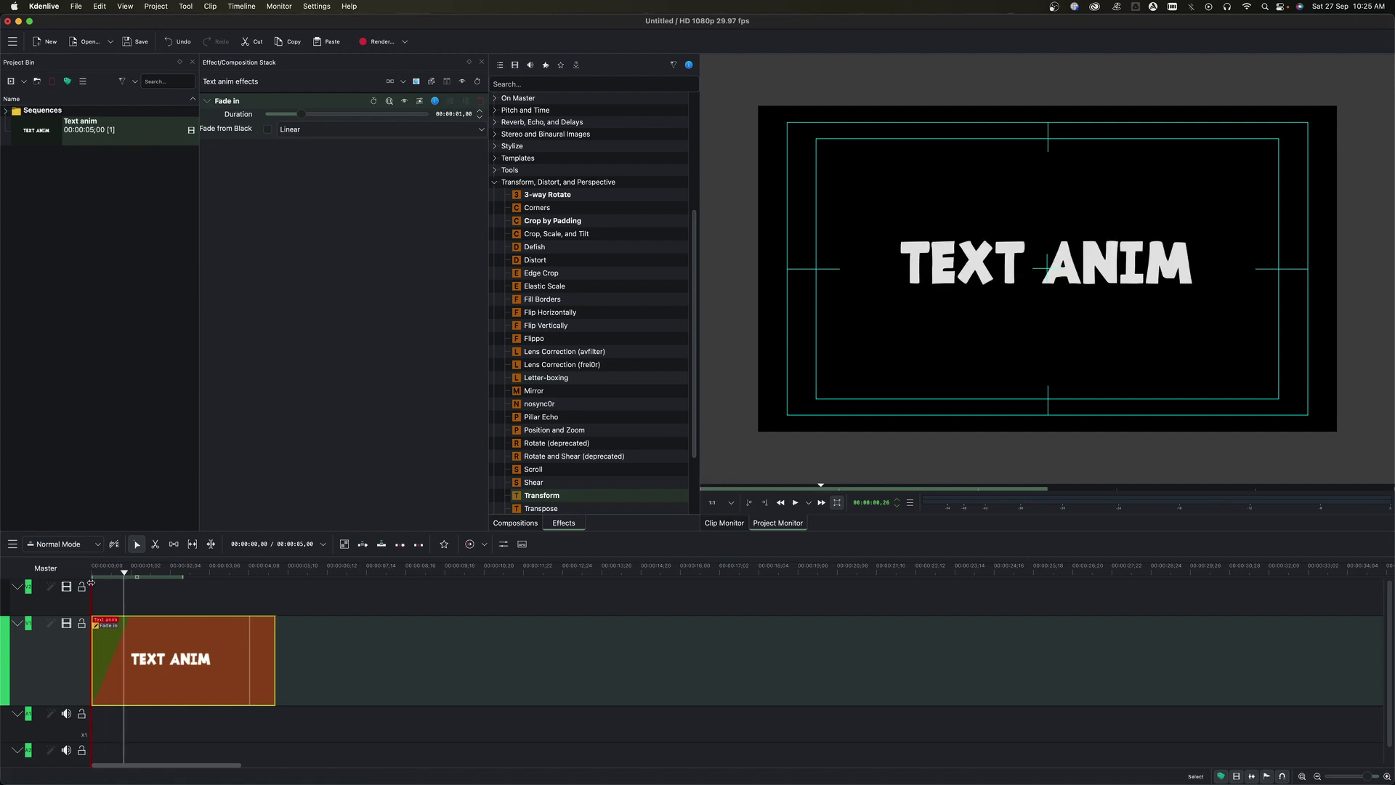
Add a fade-out of about one second to the end of the title clip and play it back.
left_click_drag(270, 619, 248, 622)
left_click(223, 574)
key("space")
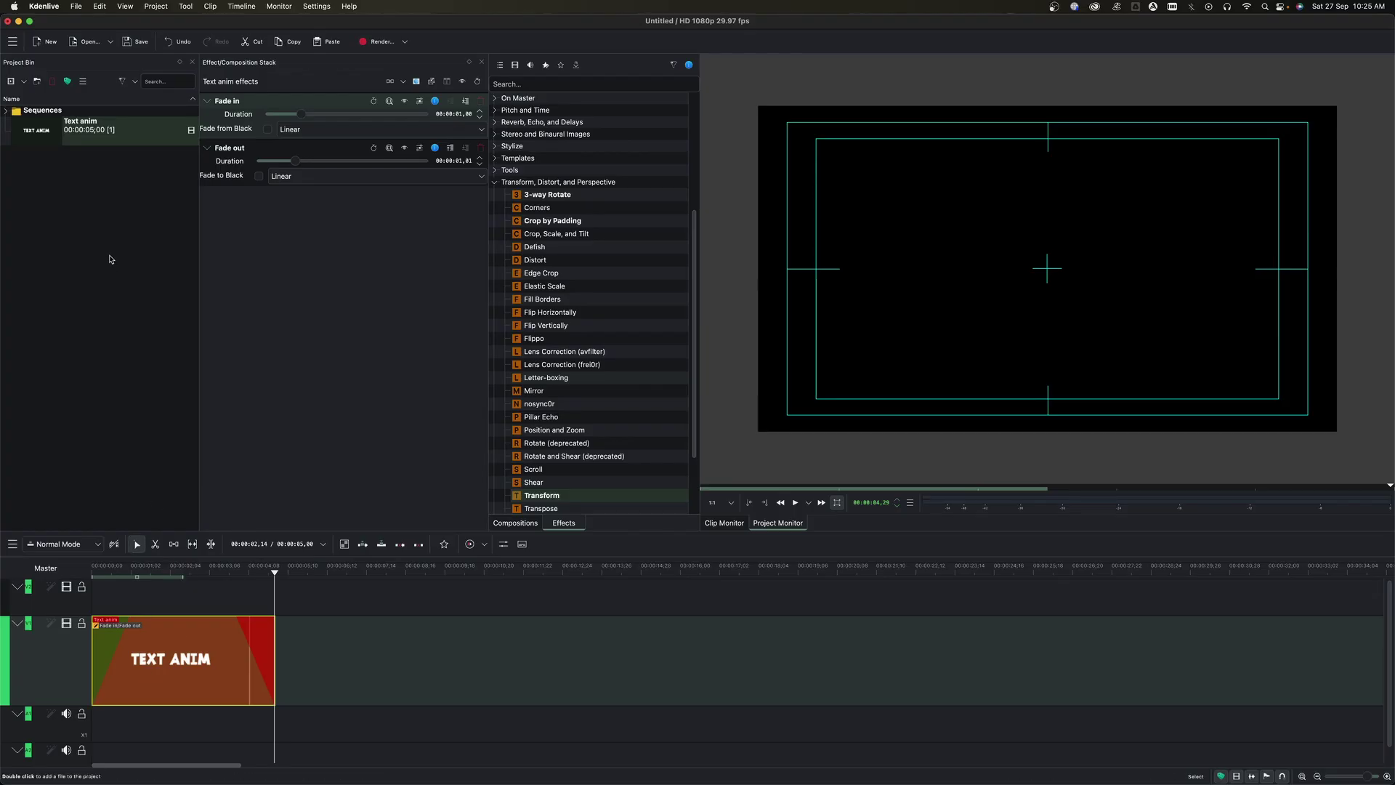
Place a second copy of the Text anim clip on the same track, a short gap after the first.
right_click(80, 210)
key("Escape")
key("ctrl+v")
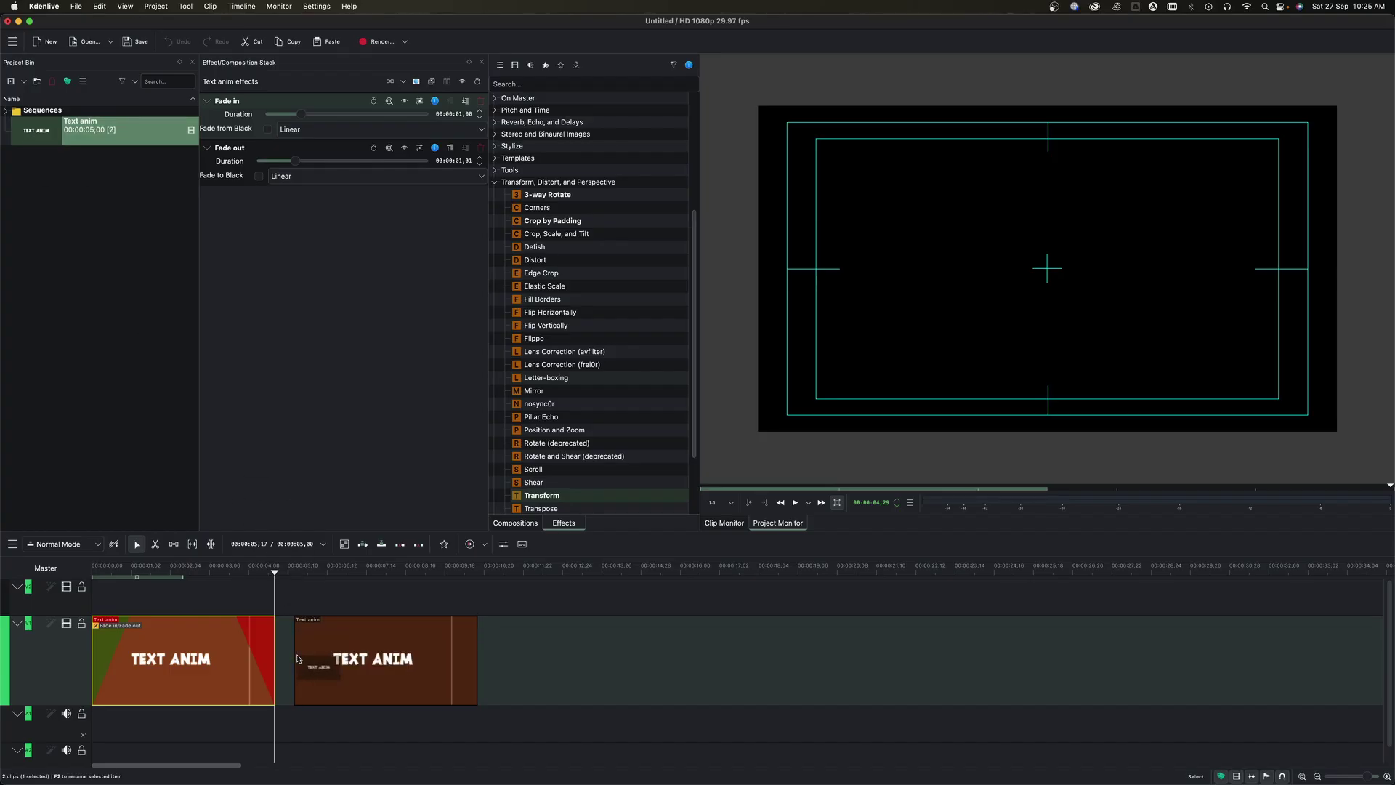
Add a Wipe composition at the start of the second clip, shorten it to about a third of the clip, and play it.
left_click(301, 705)
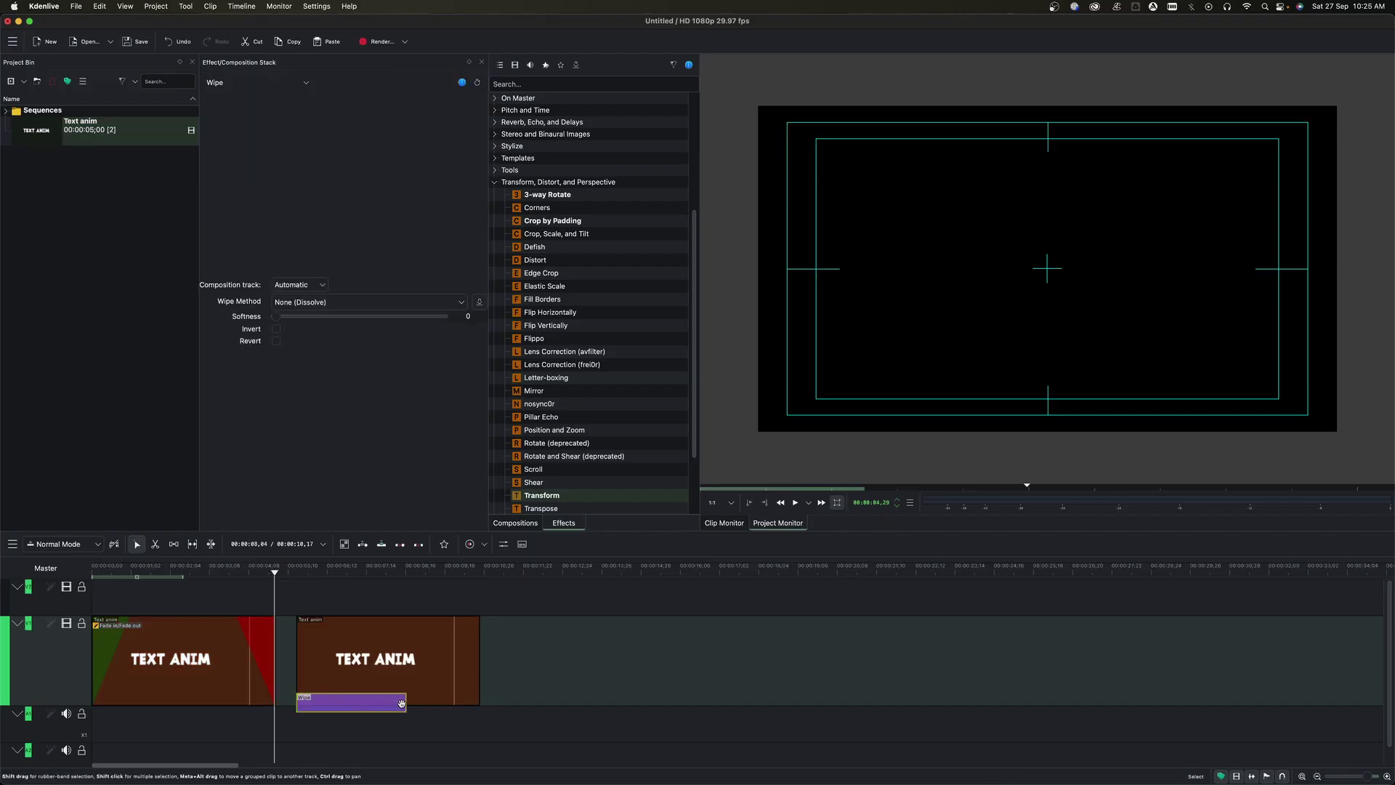
left_click_drag(407, 703, 355, 703)
left_click(282, 571)
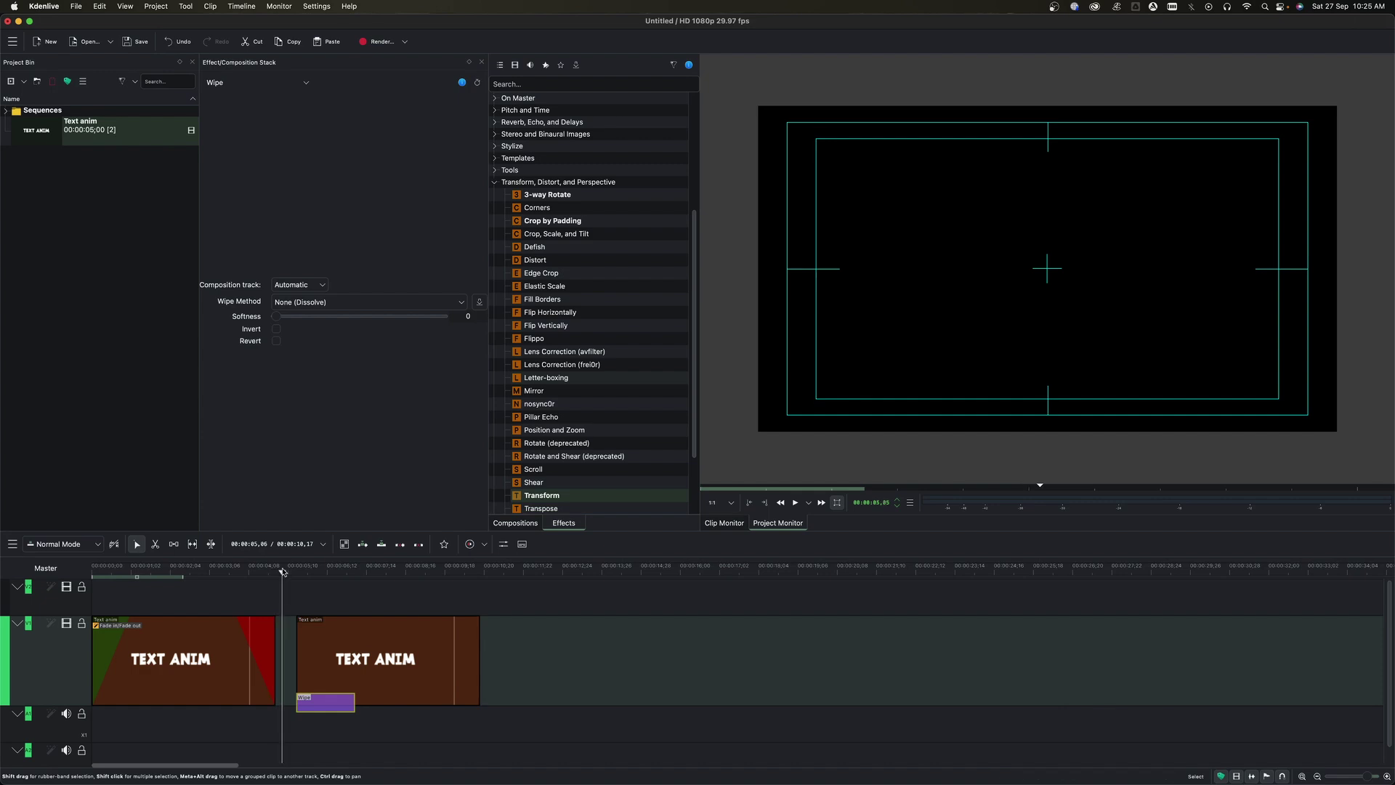
key("space")
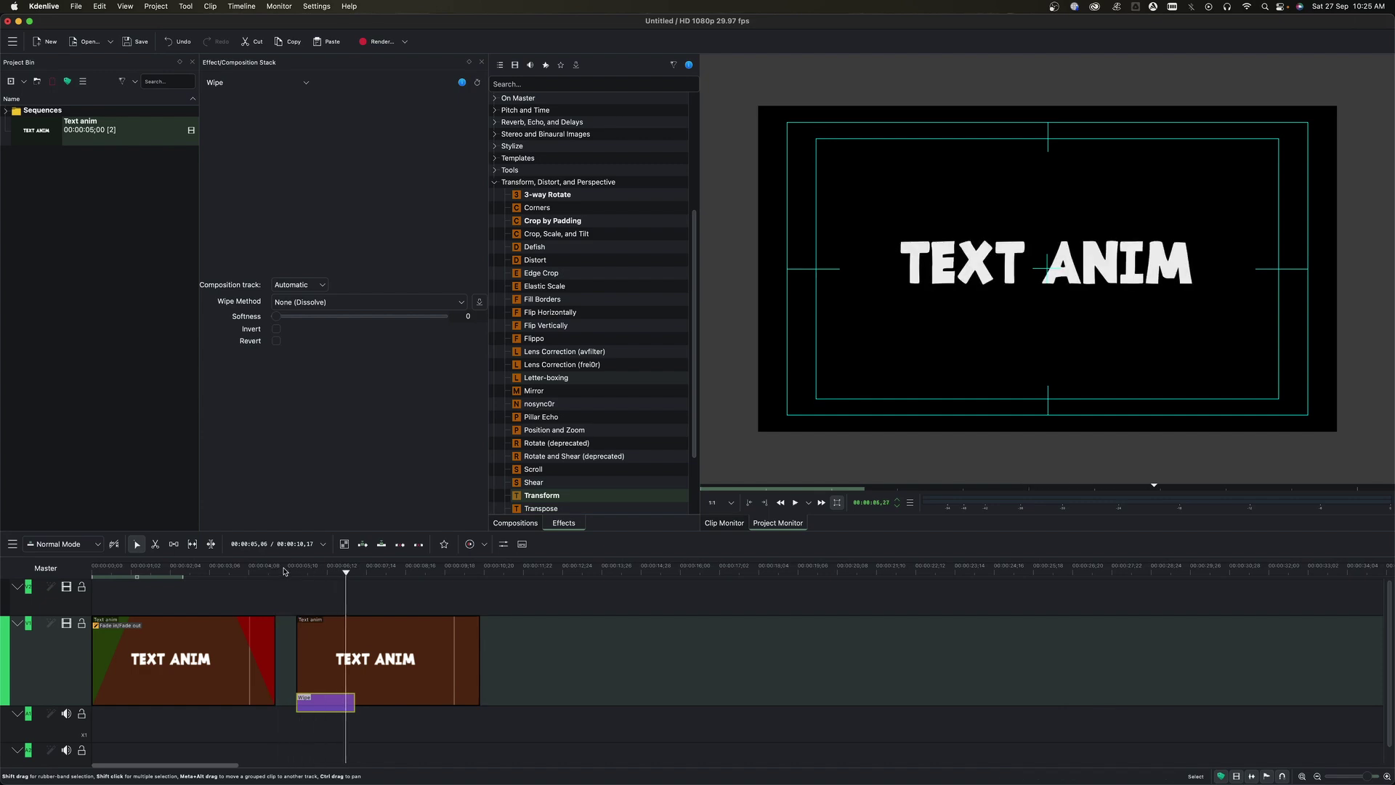
Add a Wipe composition at the end of the second clip, covering about its last quarter, and play it.
left_click(476, 702)
left_click_drag(477, 703, 438, 699)
left_click(422, 574)
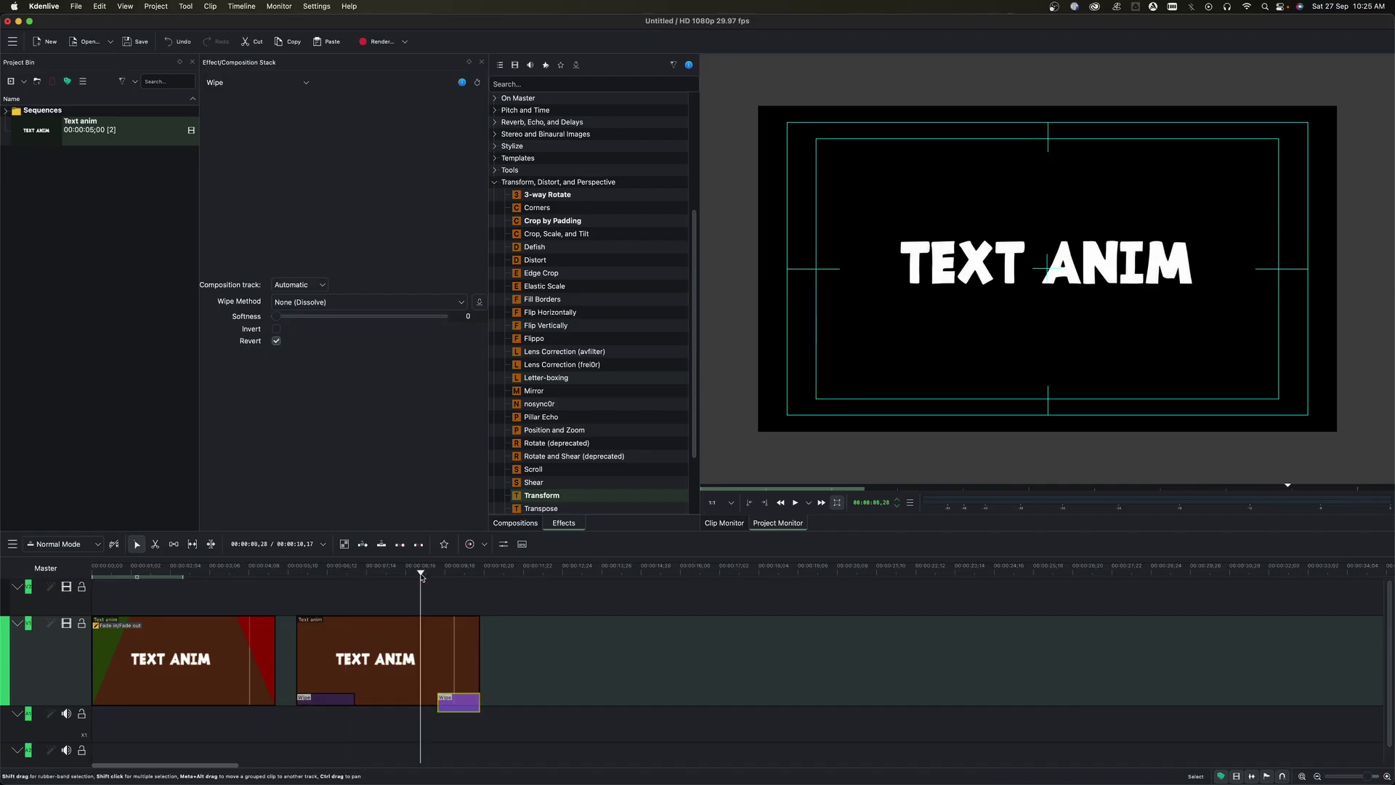
key("space")
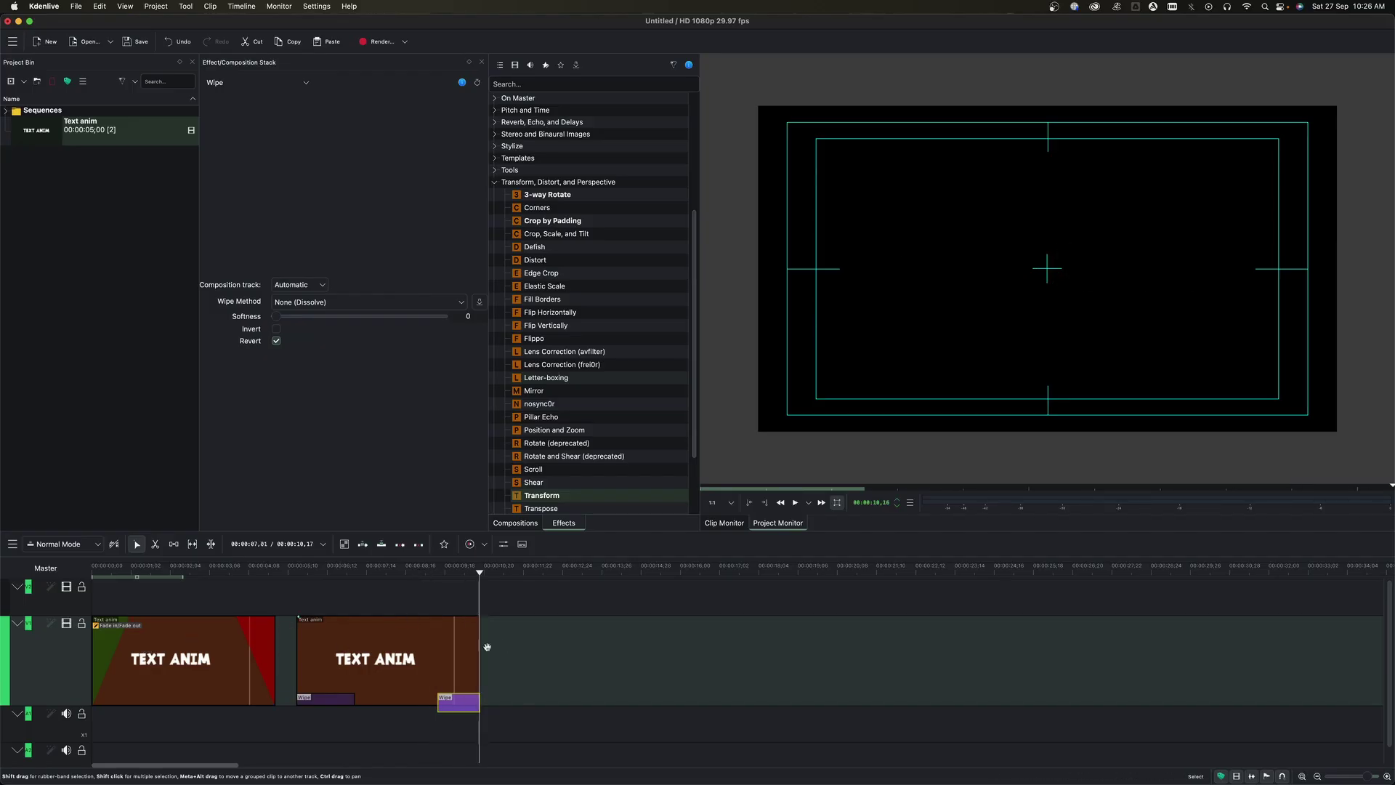
Place a third copy of the Text anim clip on the same track, starting at 00:00:11,00.
left_click_drag(484, 576, 497, 578)
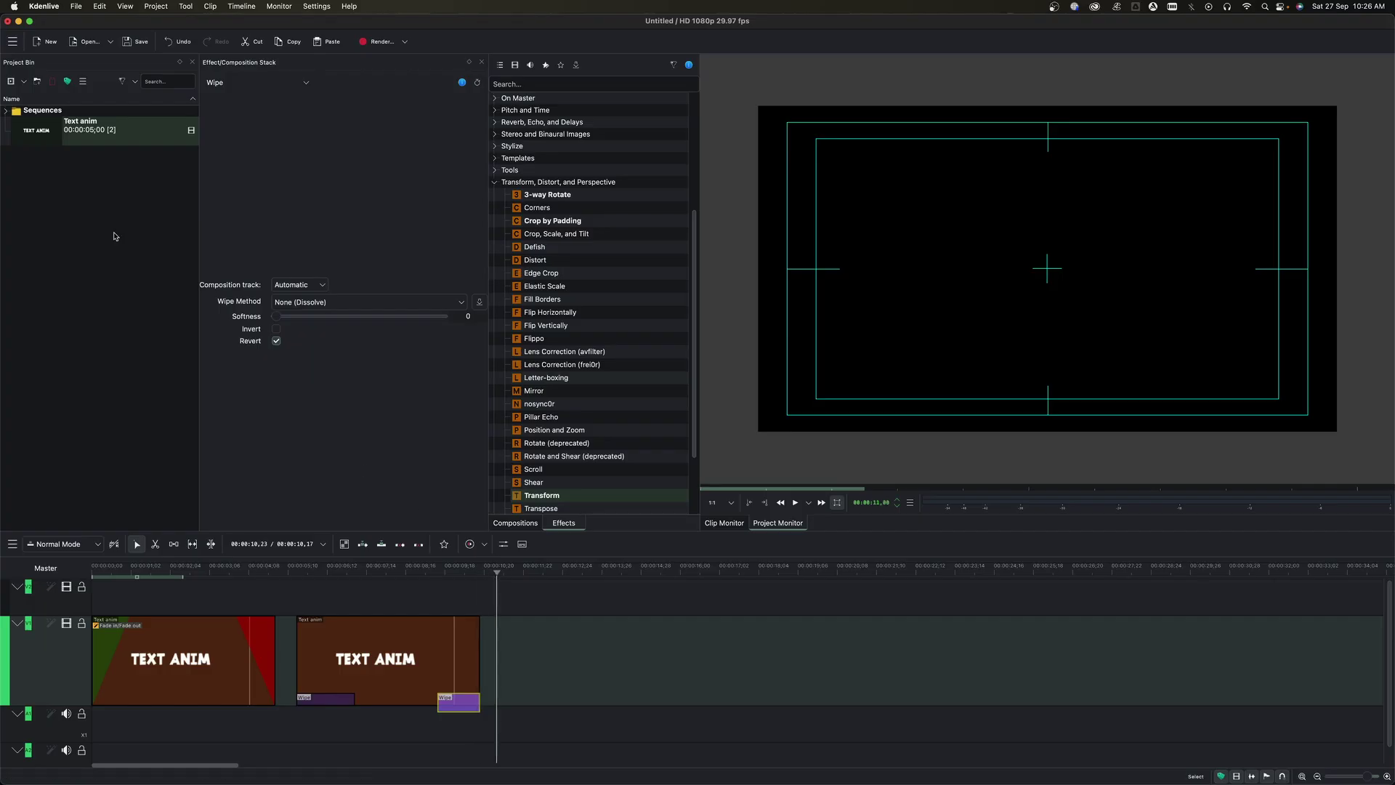
left_click_drag(46, 140, 574, 651)
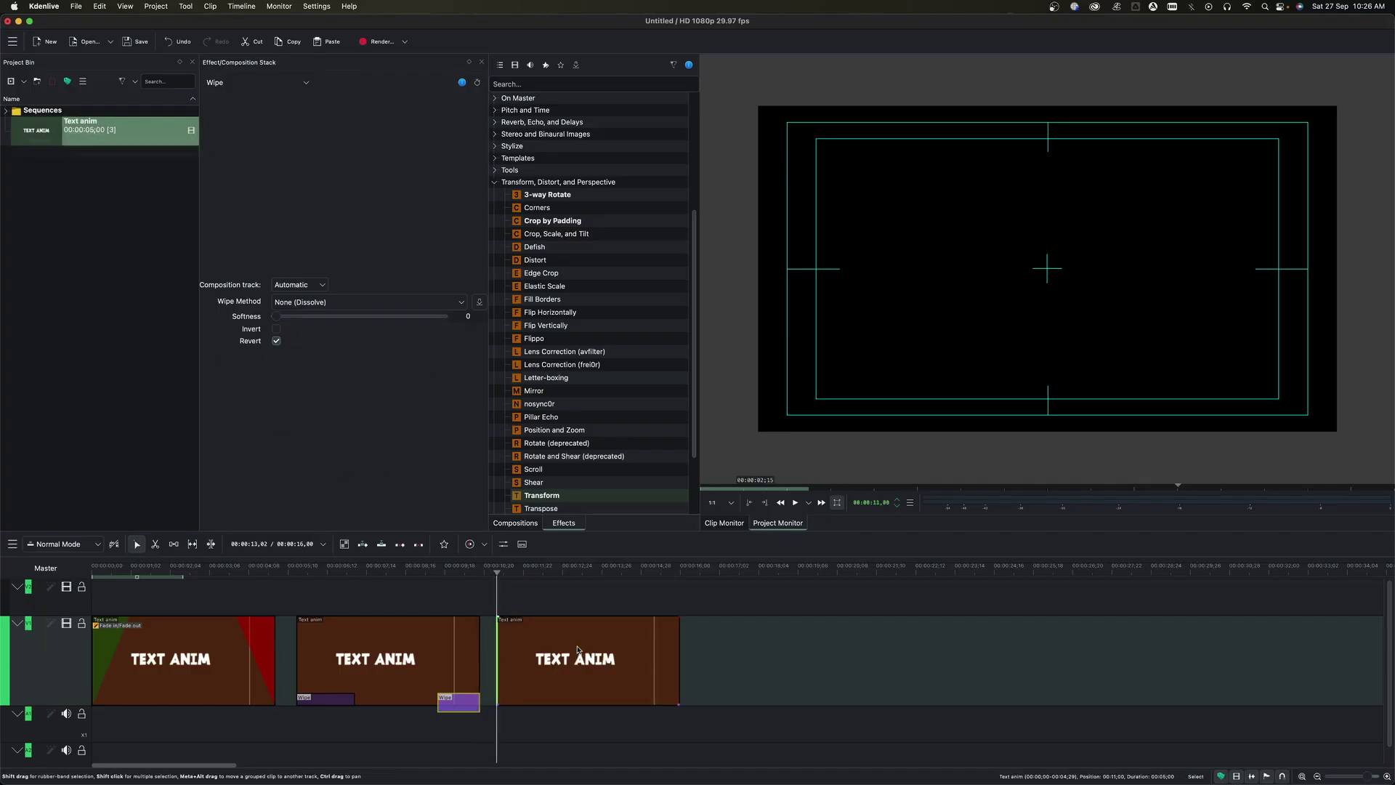
left_click(576, 646)
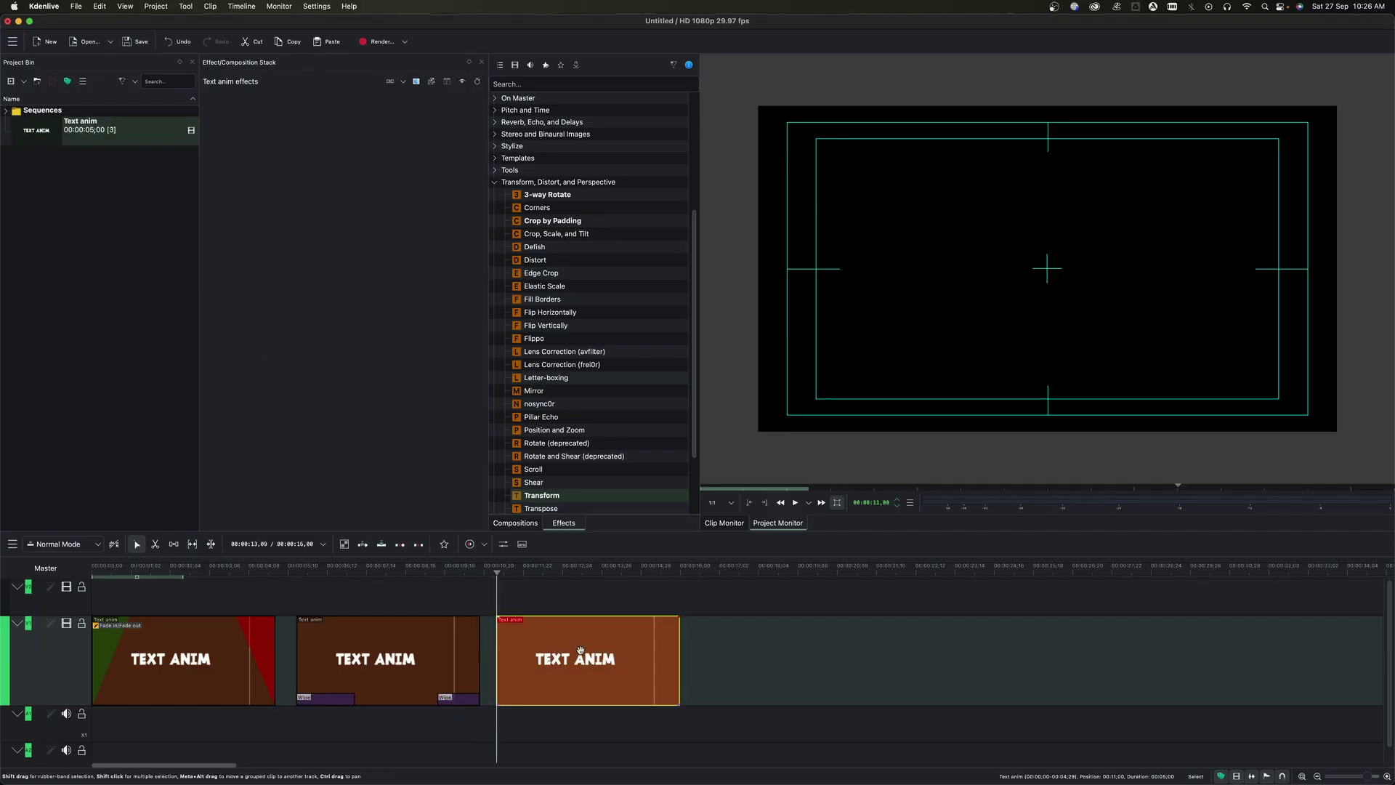
Add a Dissolve composition at the start of the third clip and shorten it to about a fifth of the clip.
left_click(513, 524)
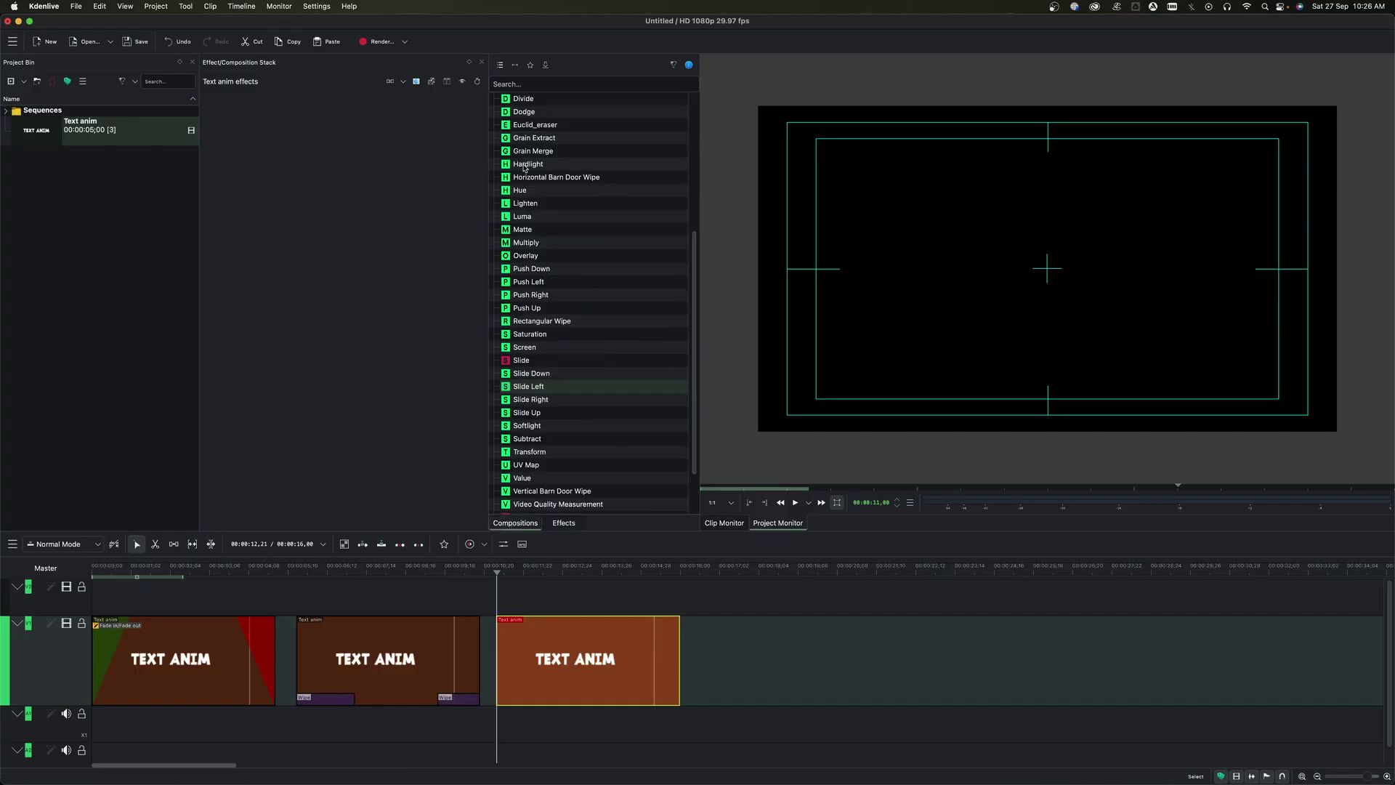
scroll(526, 201, "up", 4)
left_click_drag(538, 248, 507, 687)
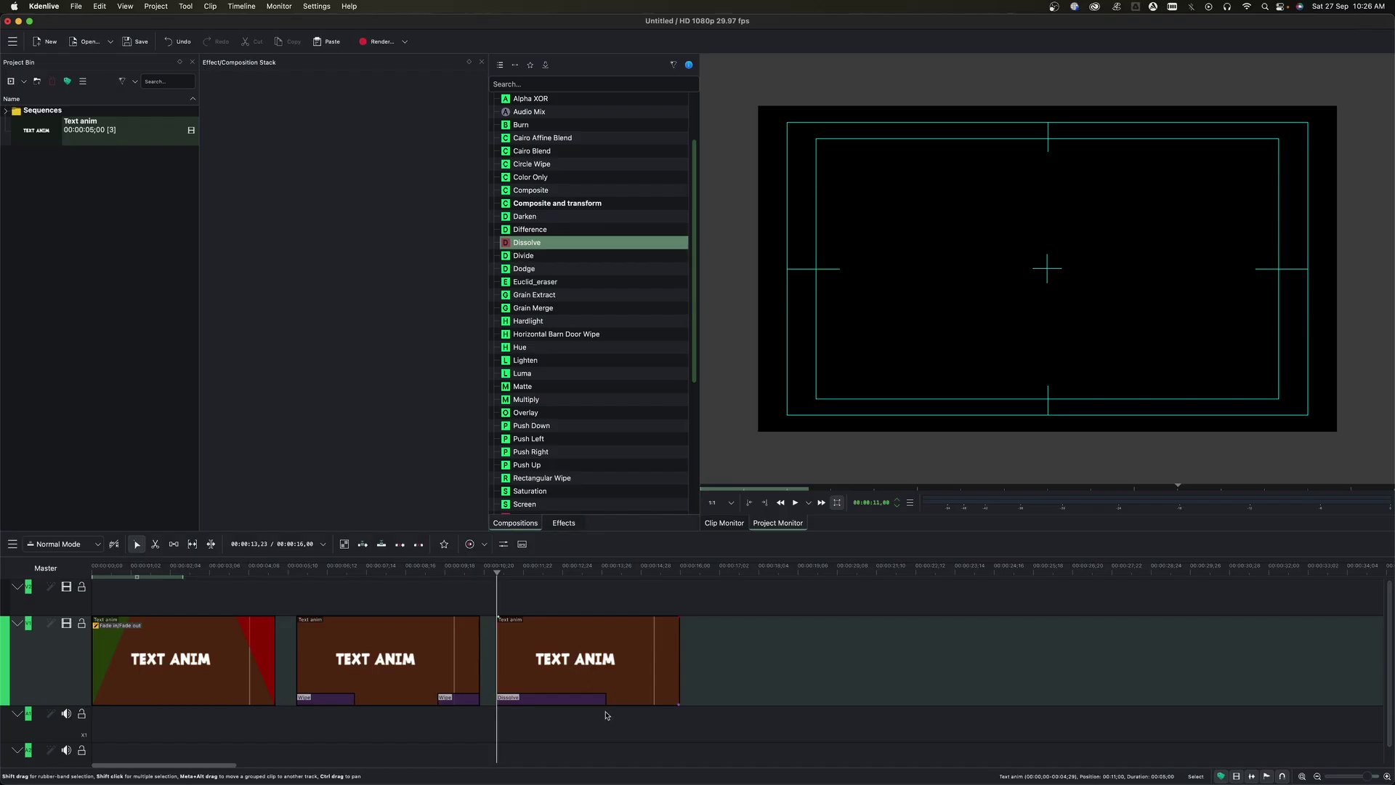
left_click(553, 702)
left_click_drag(553, 702, 531, 704)
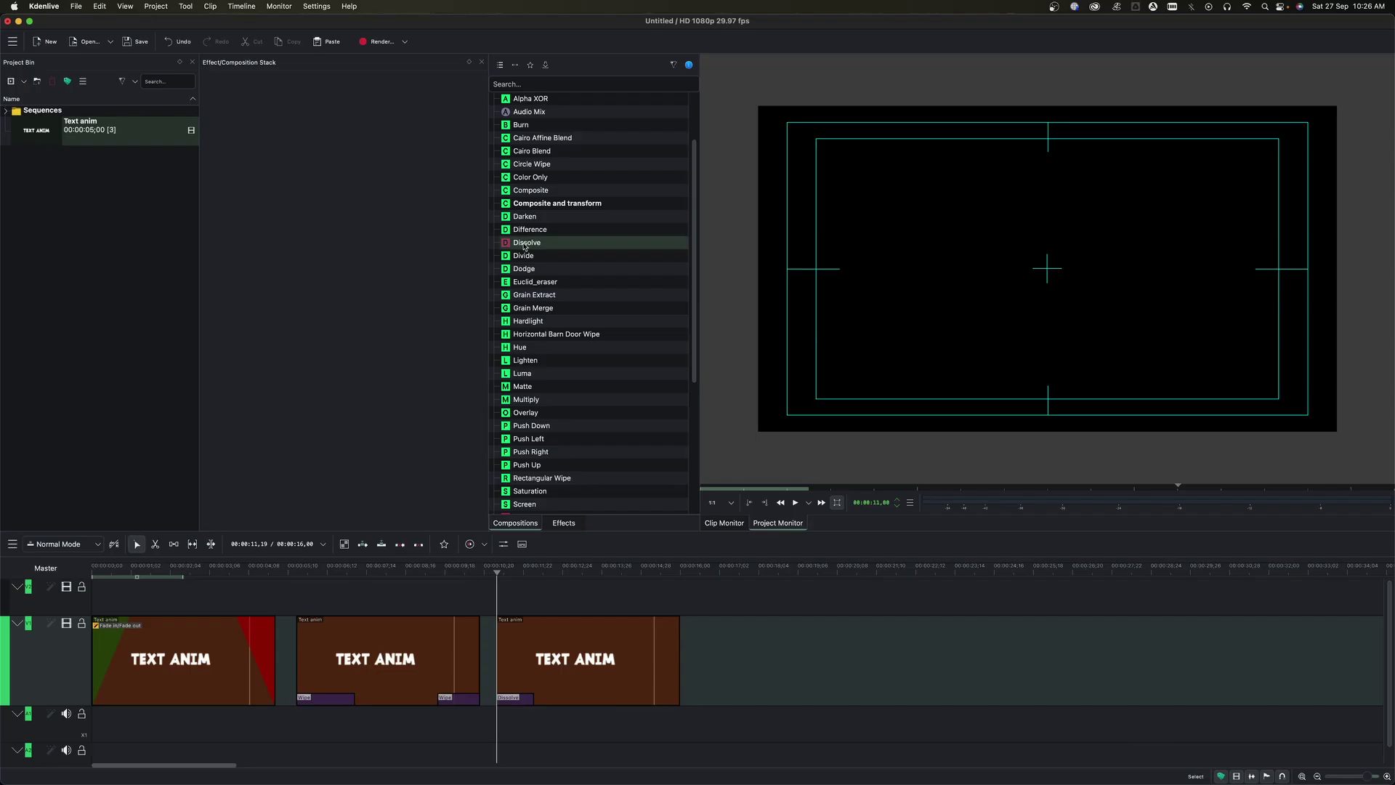
Add a short Dissolve composition at the end of the third clip and play the clip through.
left_click_drag(525, 246, 678, 701)
key("space")
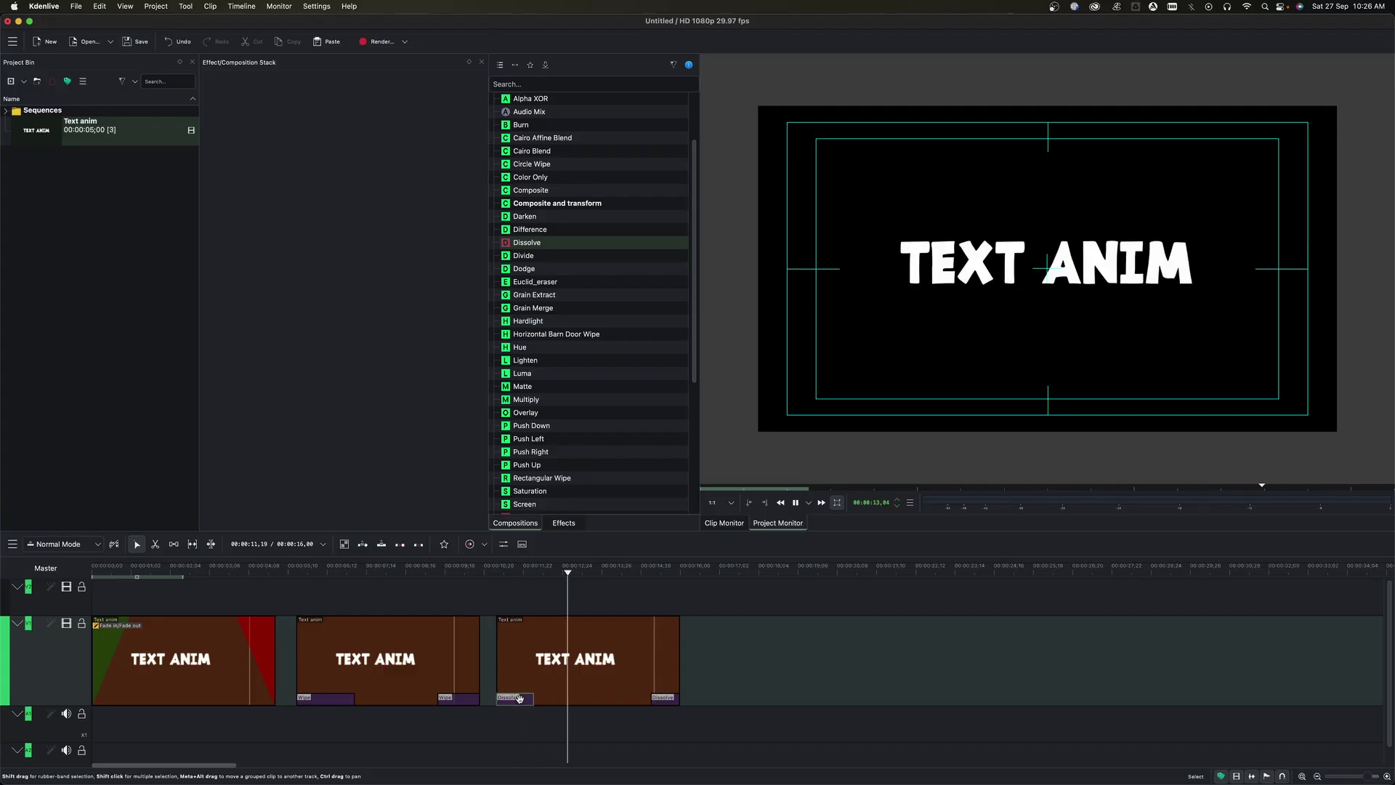
key("space")
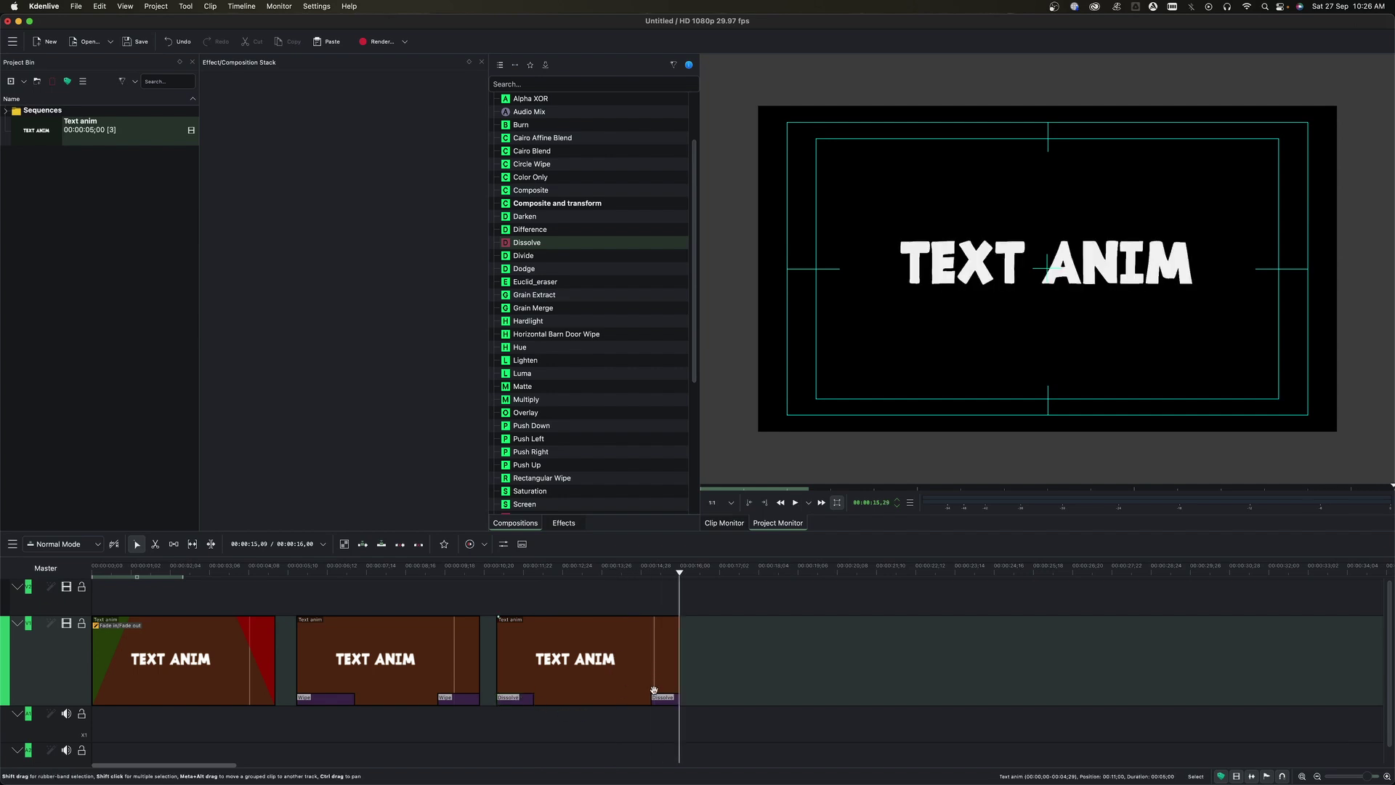
Enable Reverse on the Dissolve at the end of the third clip and play that section back.
left_click(670, 697)
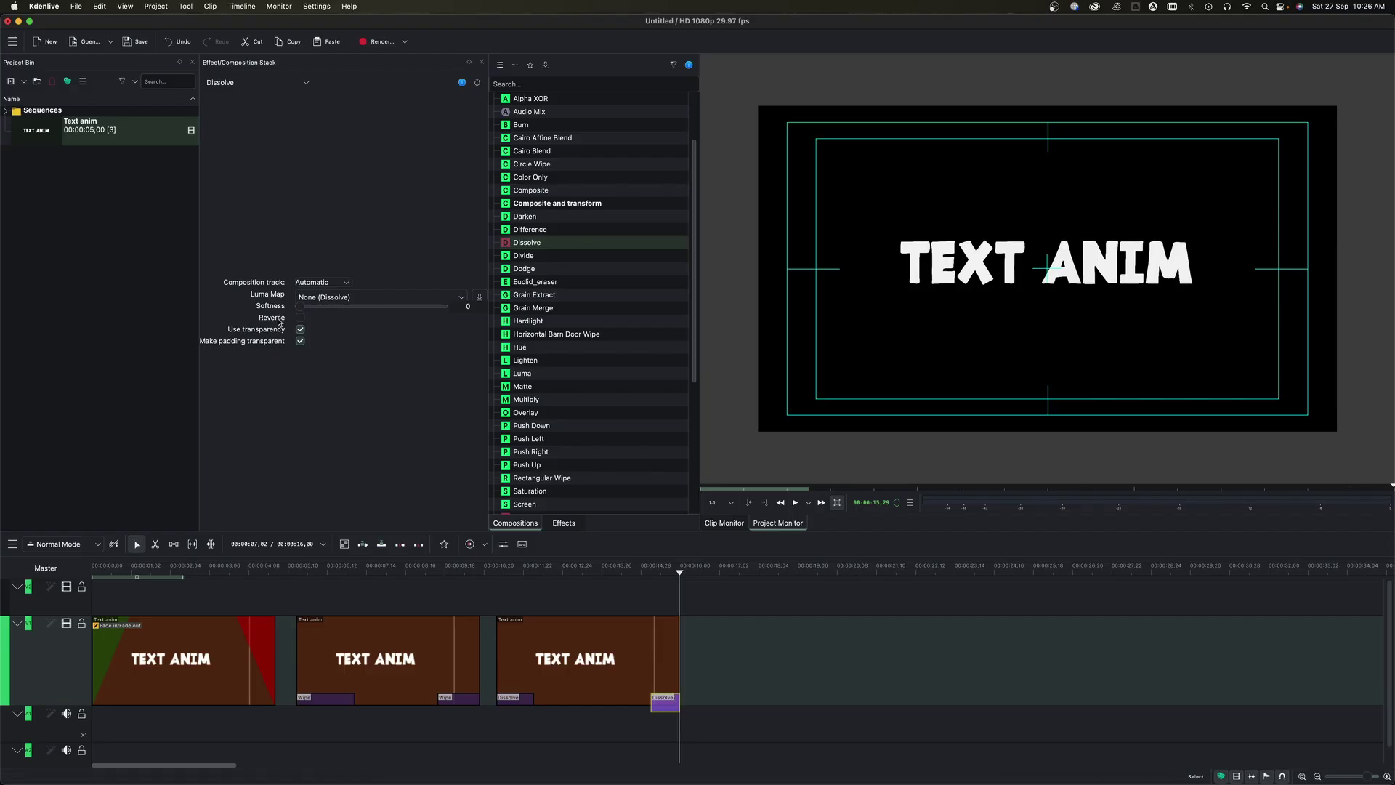
left_click(299, 318)
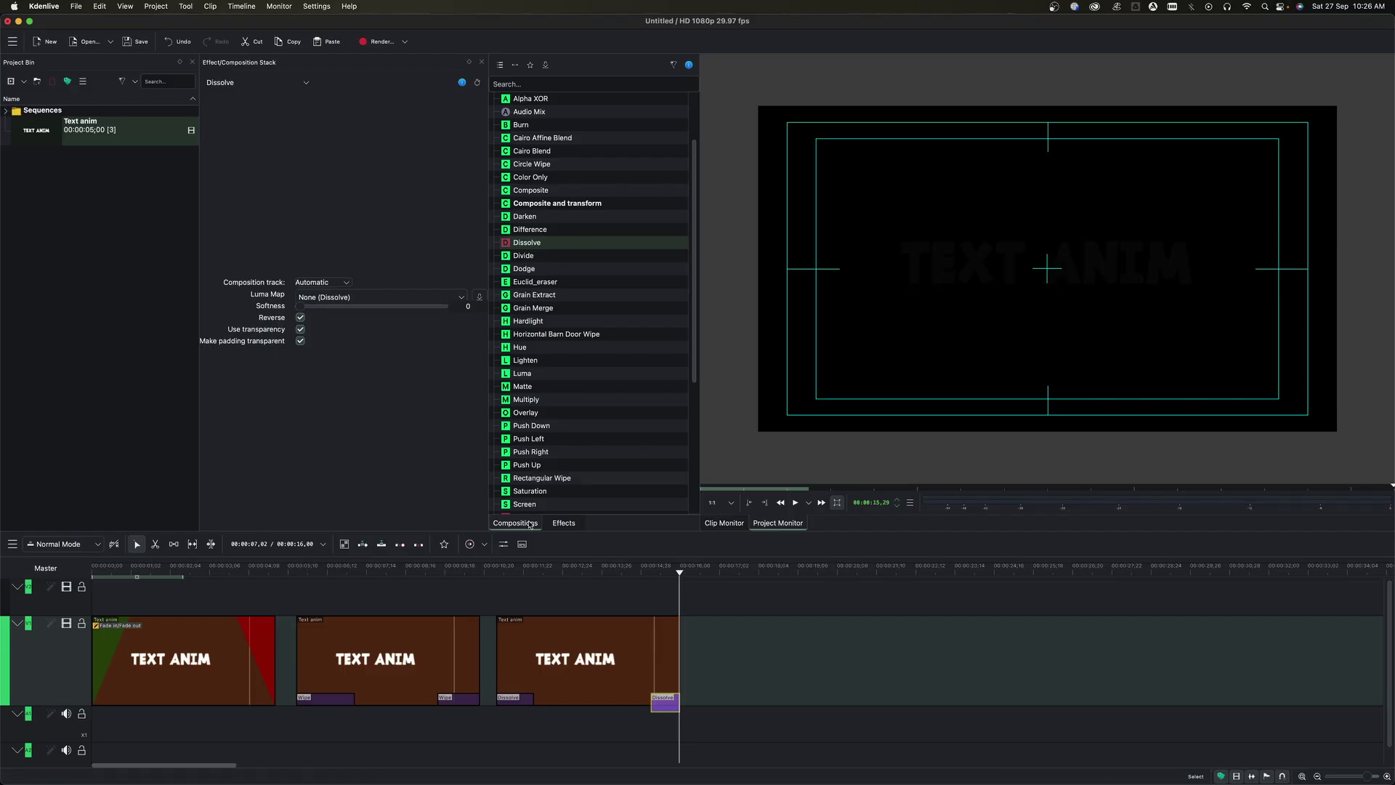
left_click(645, 574)
key("space")
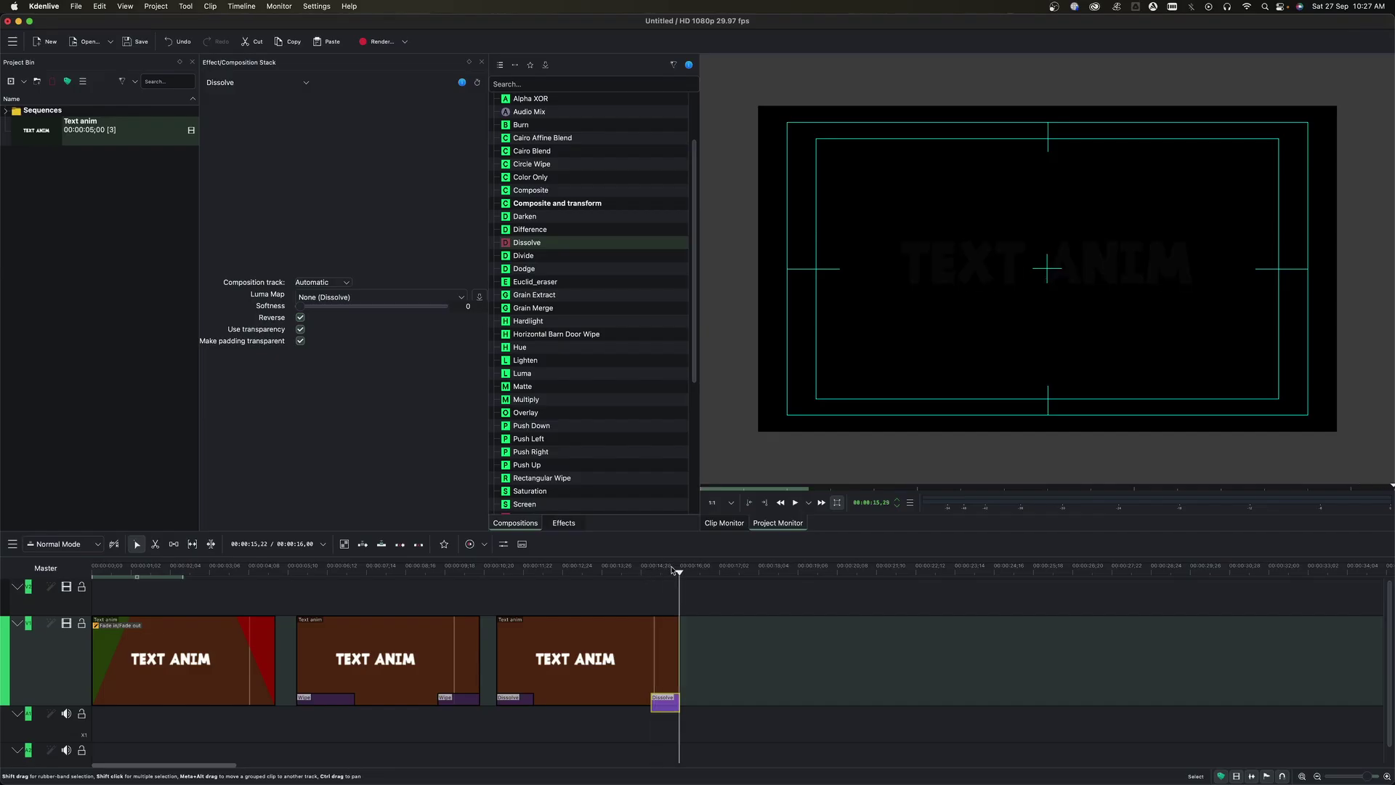
Place a fourth copy of the Text anim clip on the same track, leaving a gap after the third.
left_click_drag(677, 574, 689, 578)
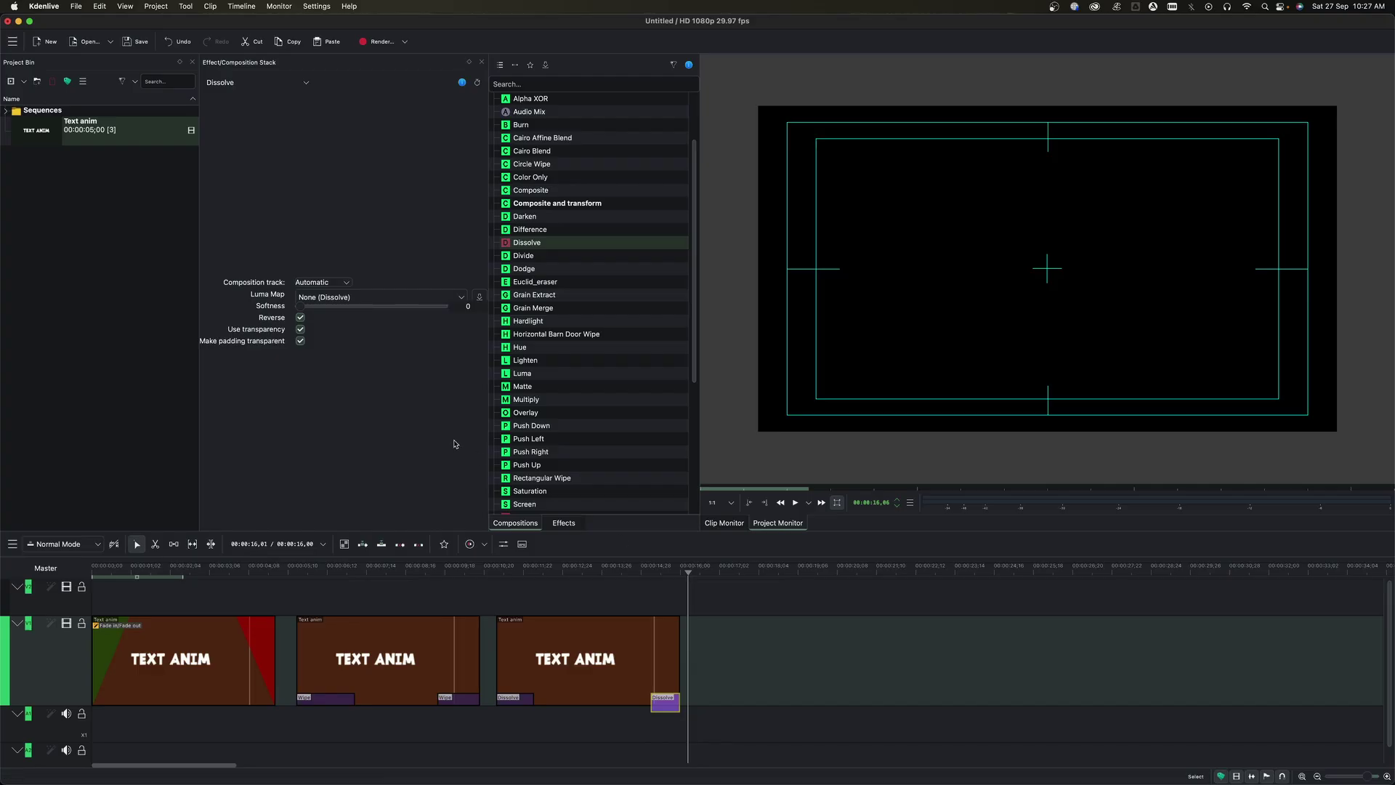
left_click_drag(58, 136, 716, 667)
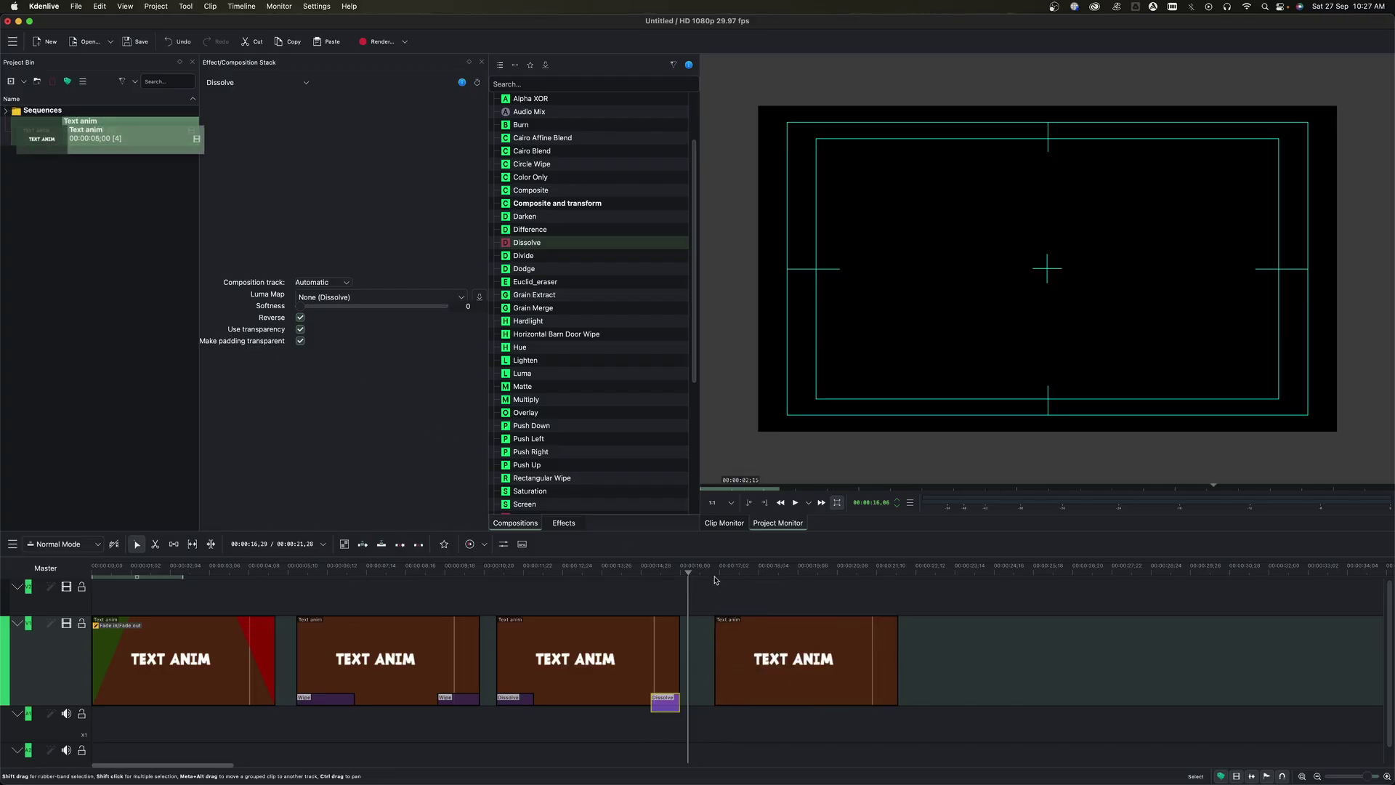
left_click_drag(43, 131, 746, 592)
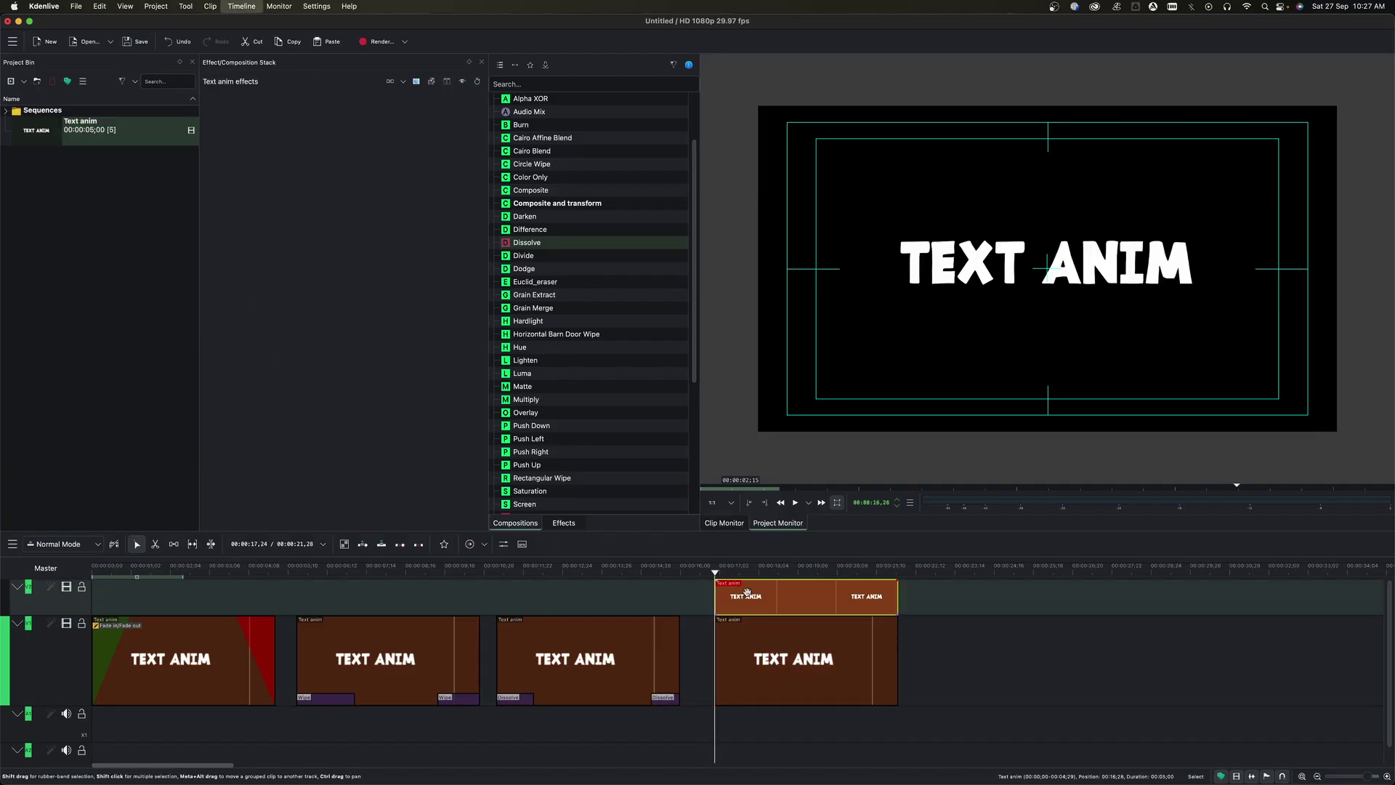
key("Delete")
left_click(766, 652)
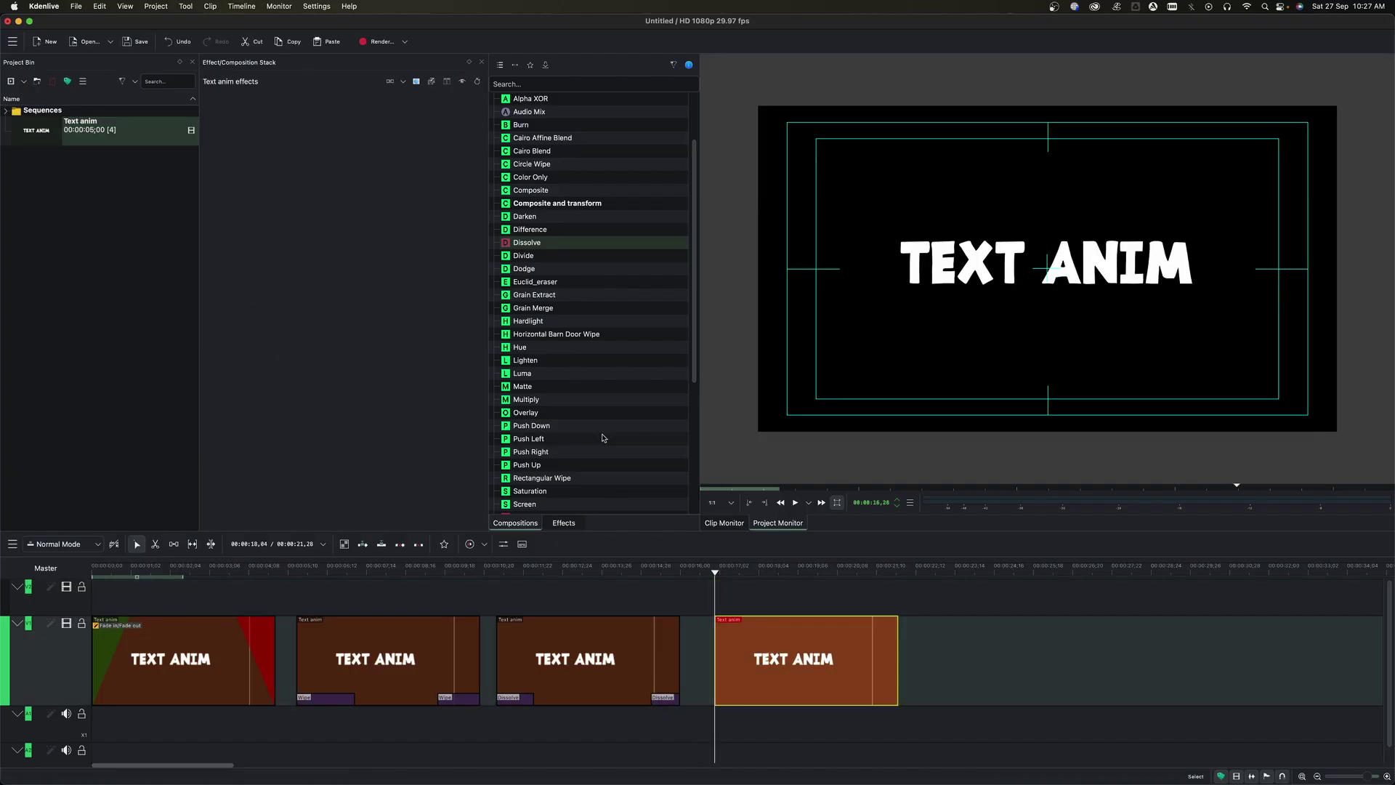
Add short Slide compositions at the start and the end of the fourth Text anim clip.
scroll(602, 438, "down", 3)
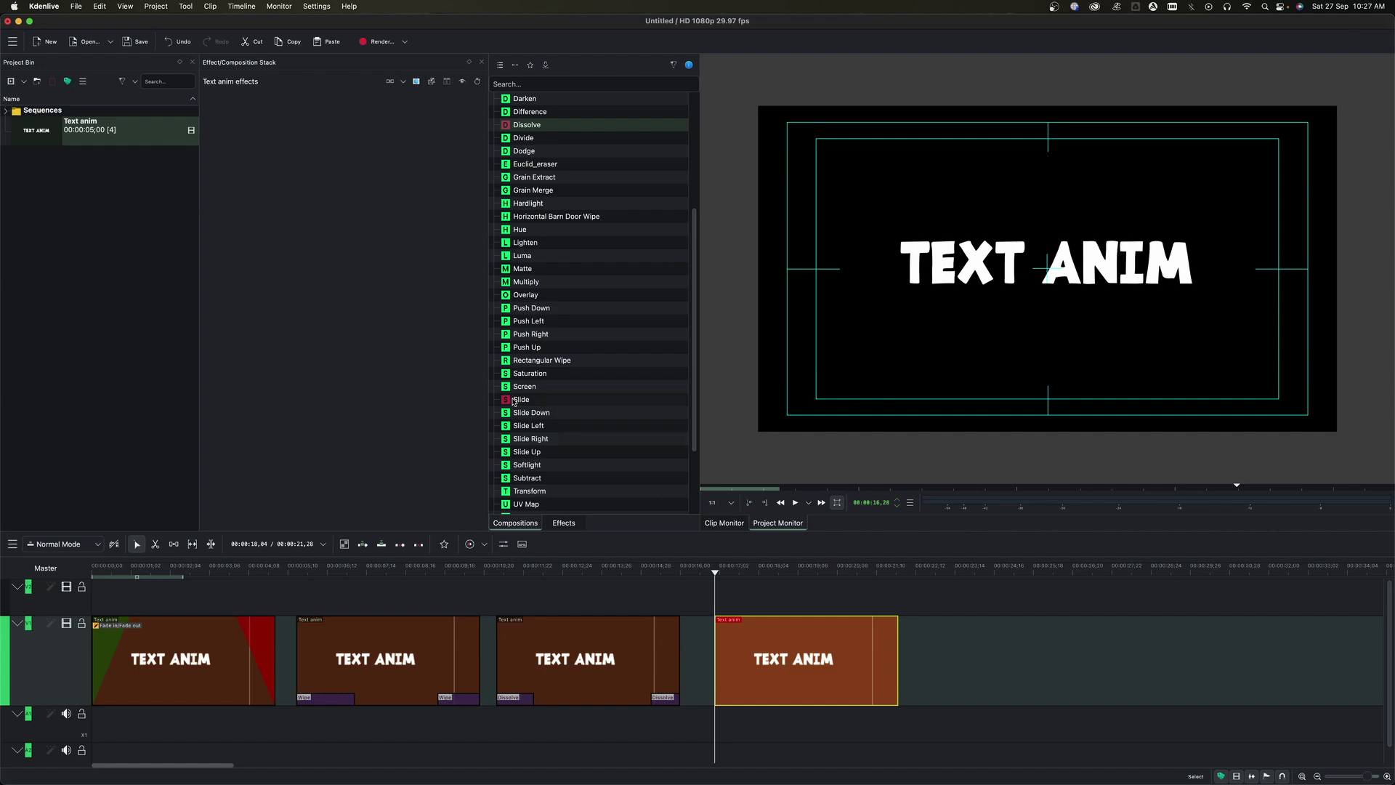
left_click_drag(518, 401, 713, 687)
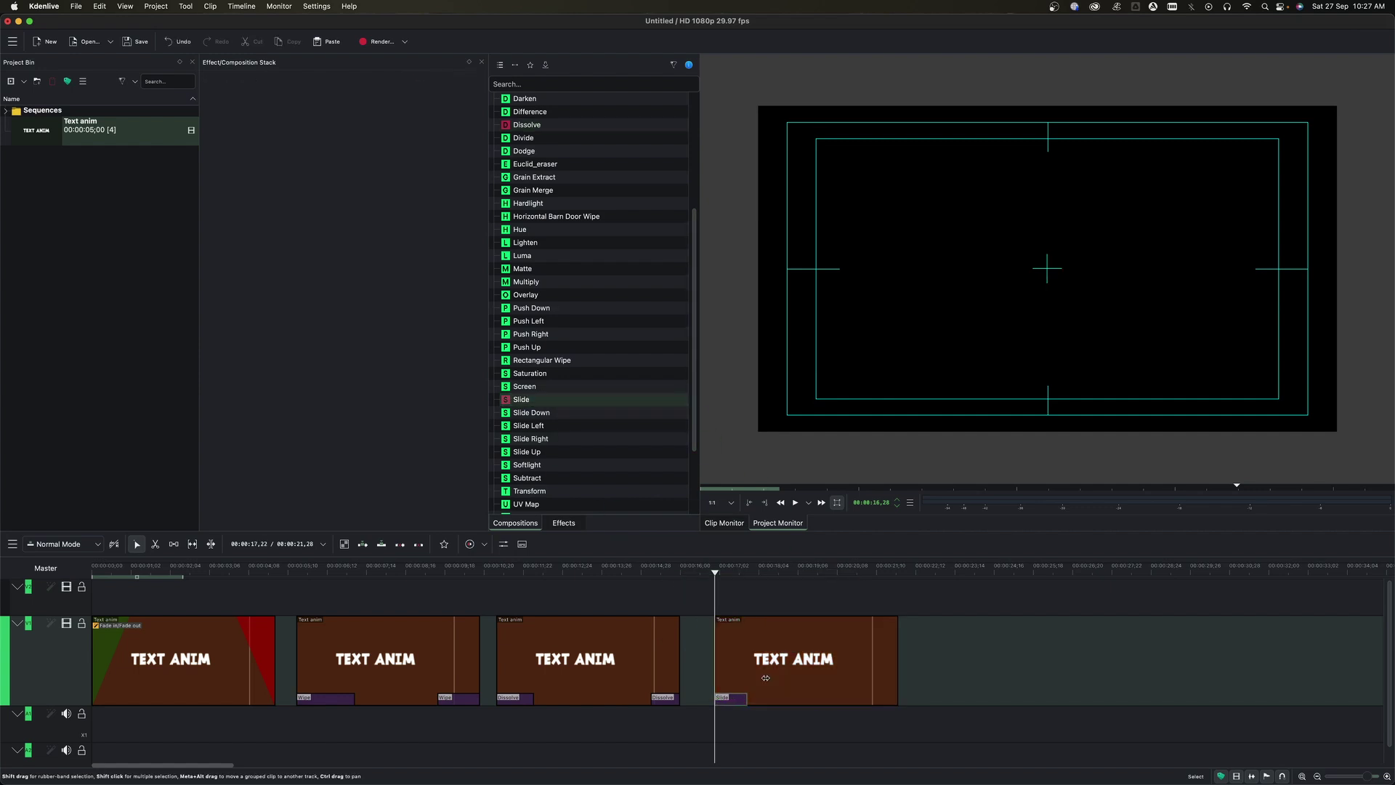
left_click_drag(502, 398, 871, 662)
left_click_drag(976, 700, 898, 706)
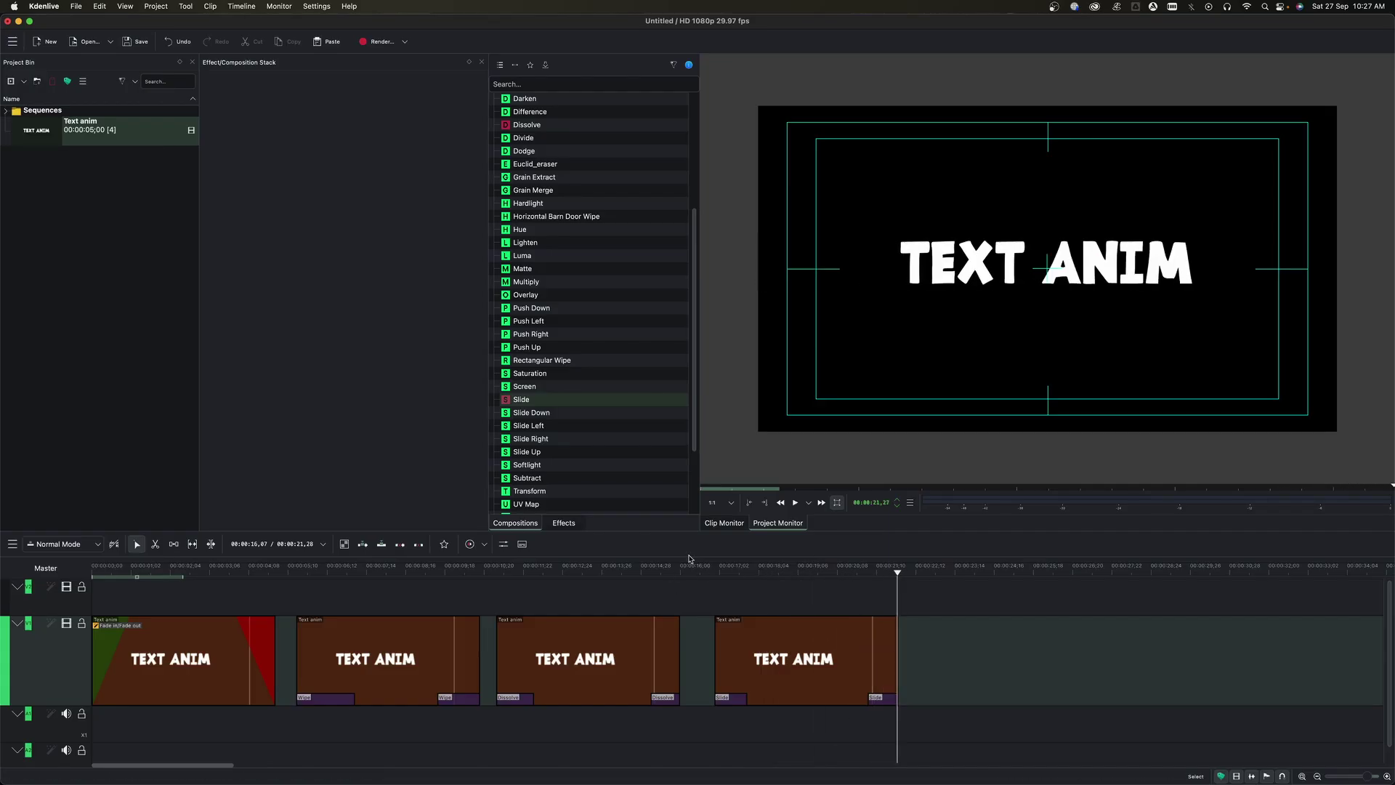
Set the Slide at the end of the fourth clip to start centred and end off to the right, and preview a frame of it.
left_click(732, 700)
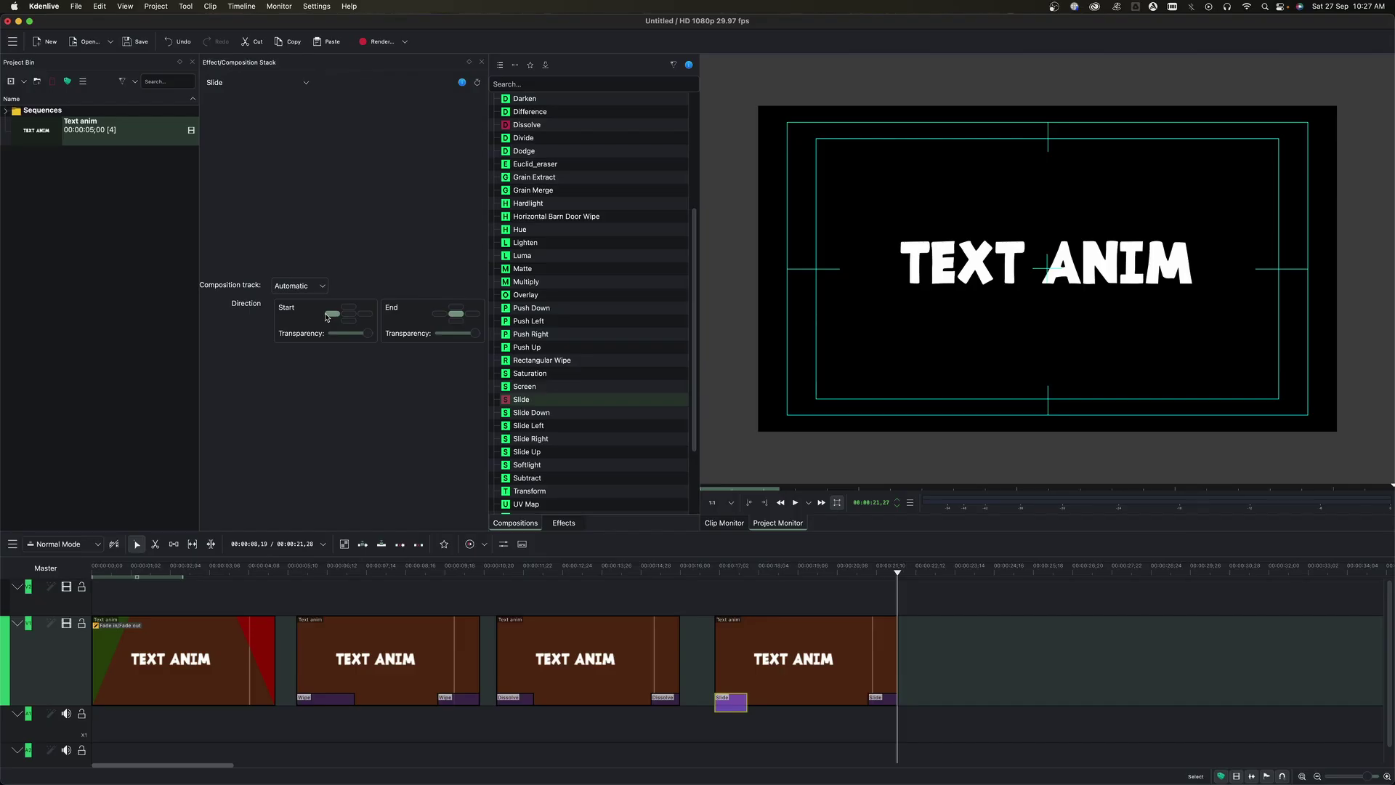
left_click(878, 699)
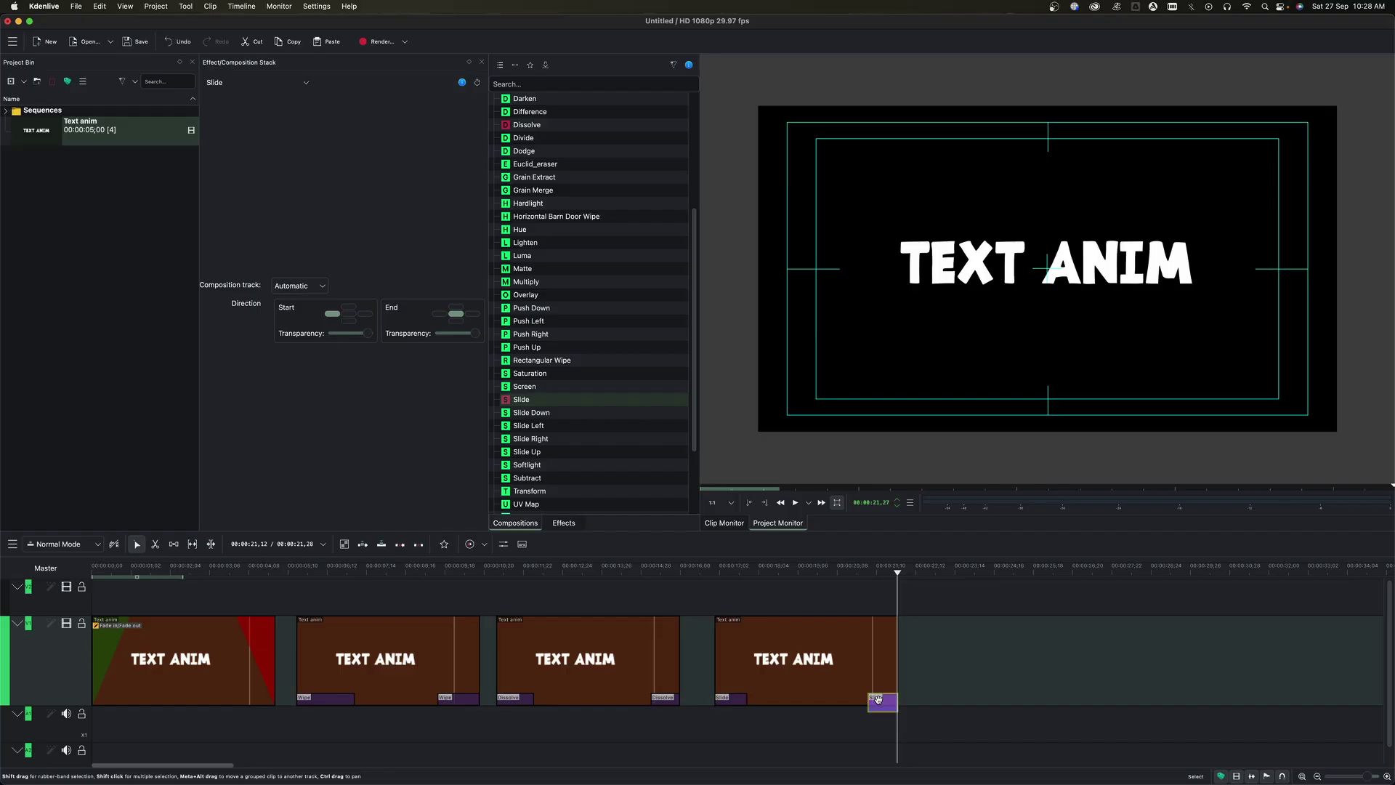
left_click(348, 315)
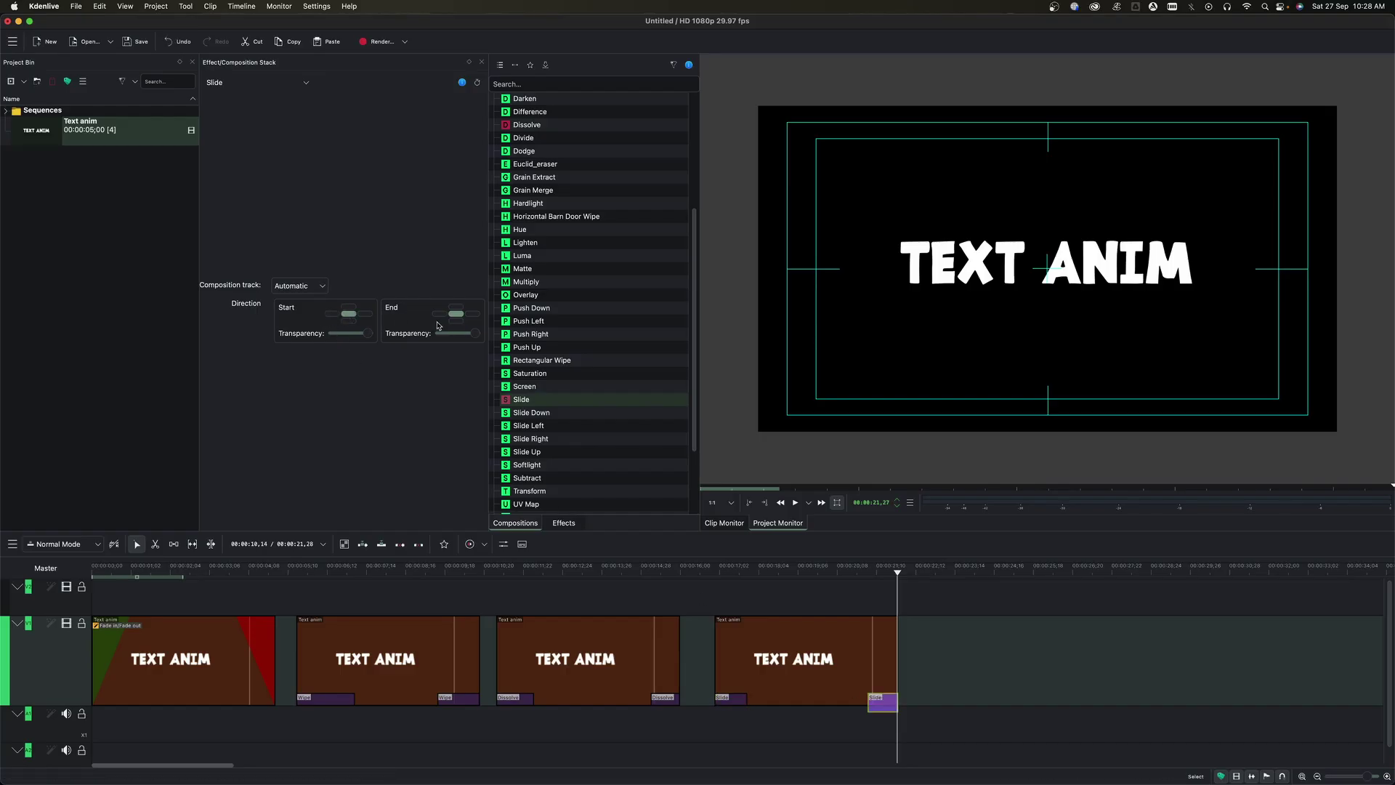
left_click(471, 315)
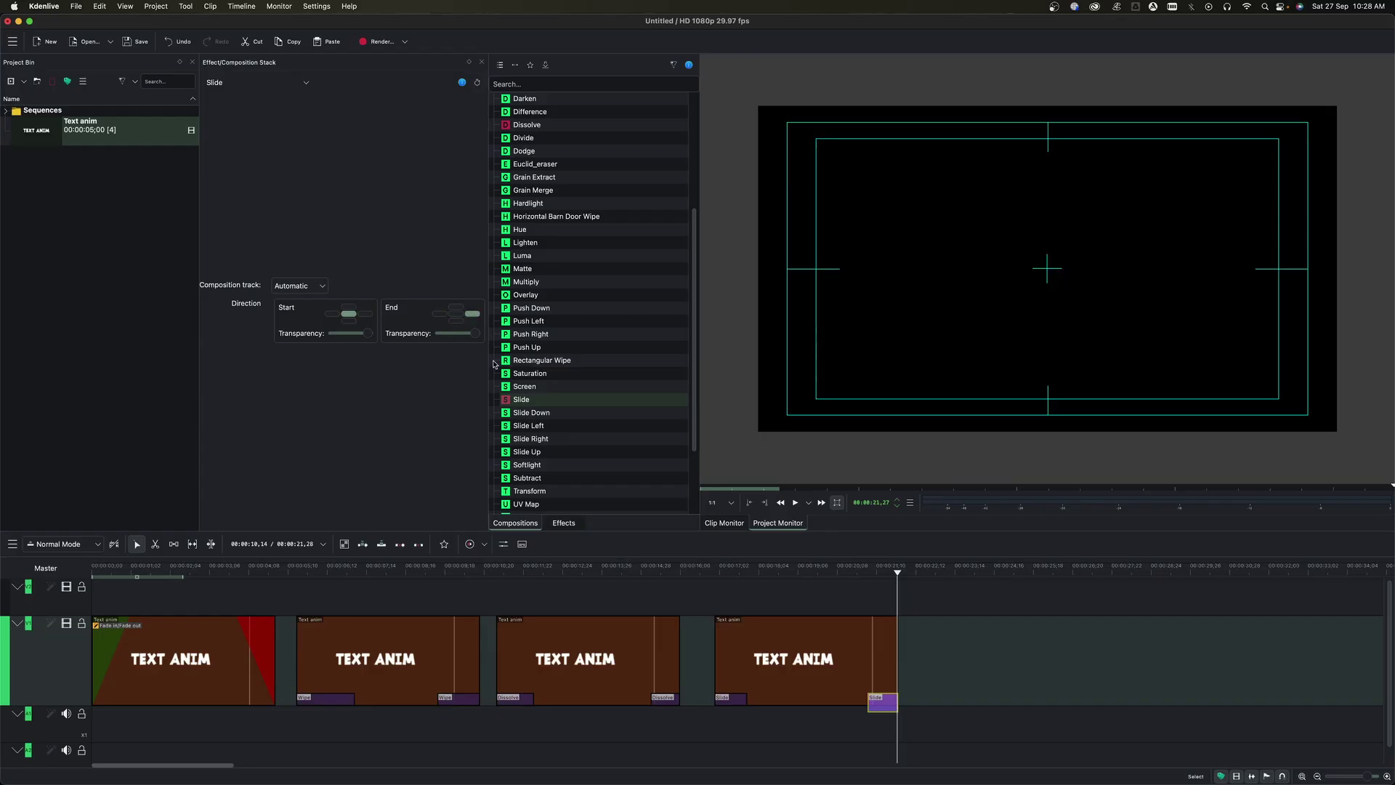
left_click(865, 574)
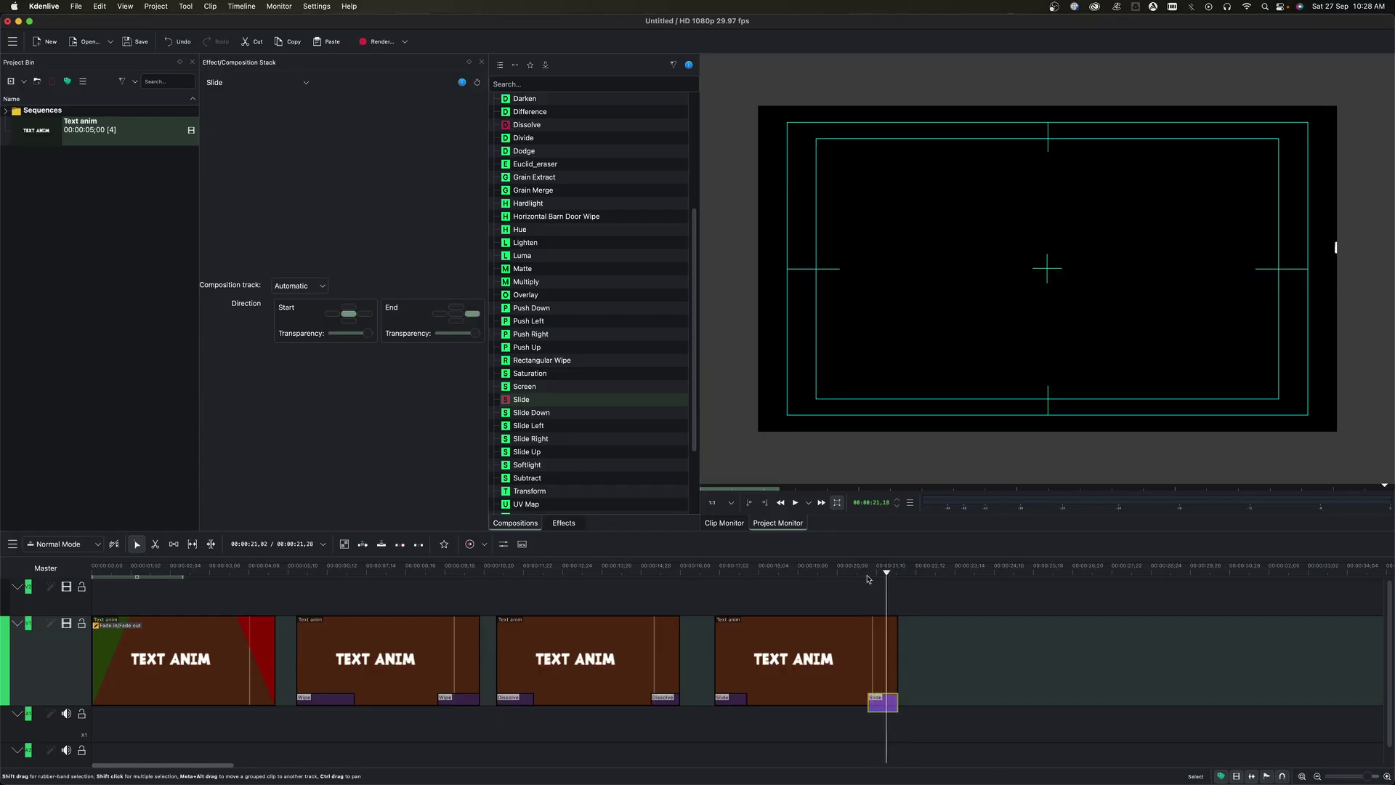
Make the fourth clip's opening Slide start from below and its closing Slide end above the frame, and play the clip.
left_click(730, 702)
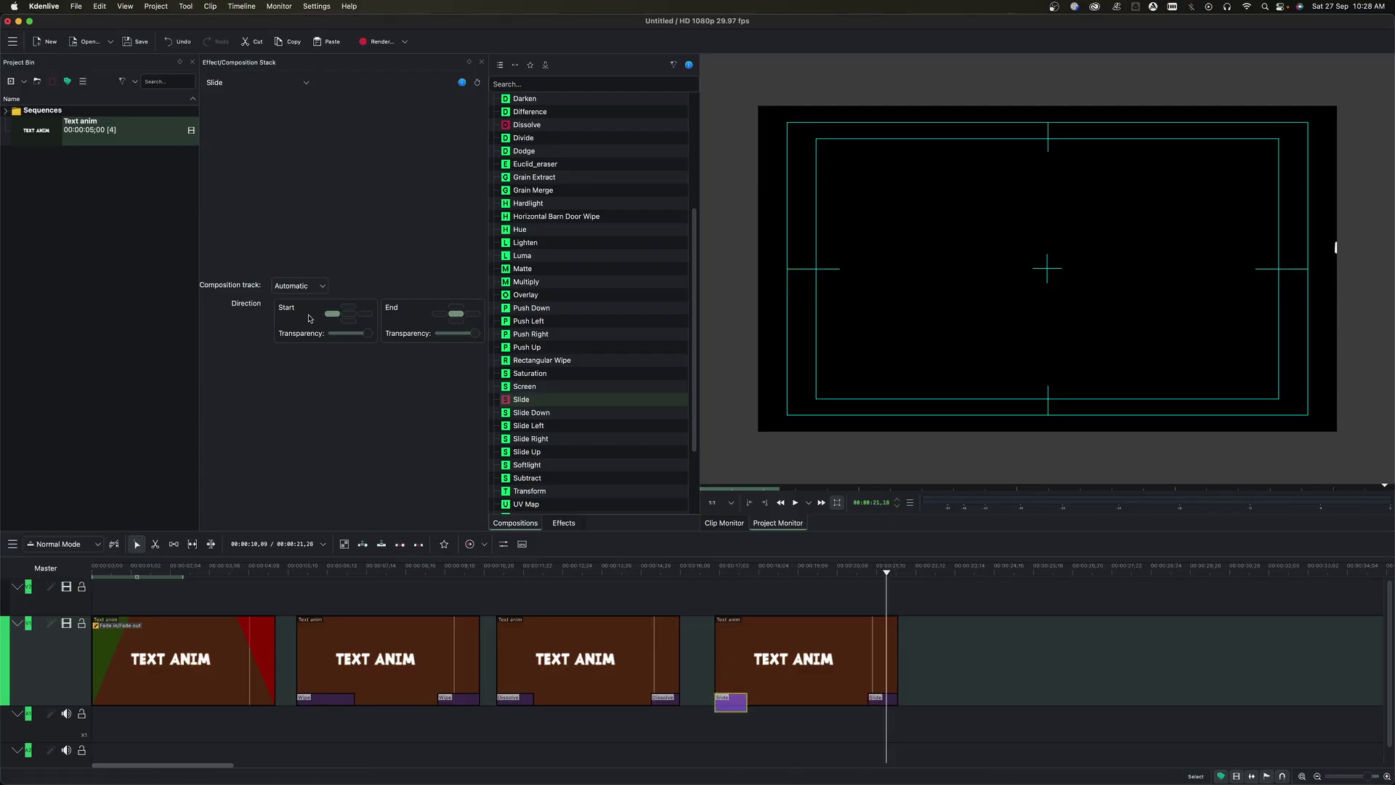
left_click(349, 321)
left_click(882, 702)
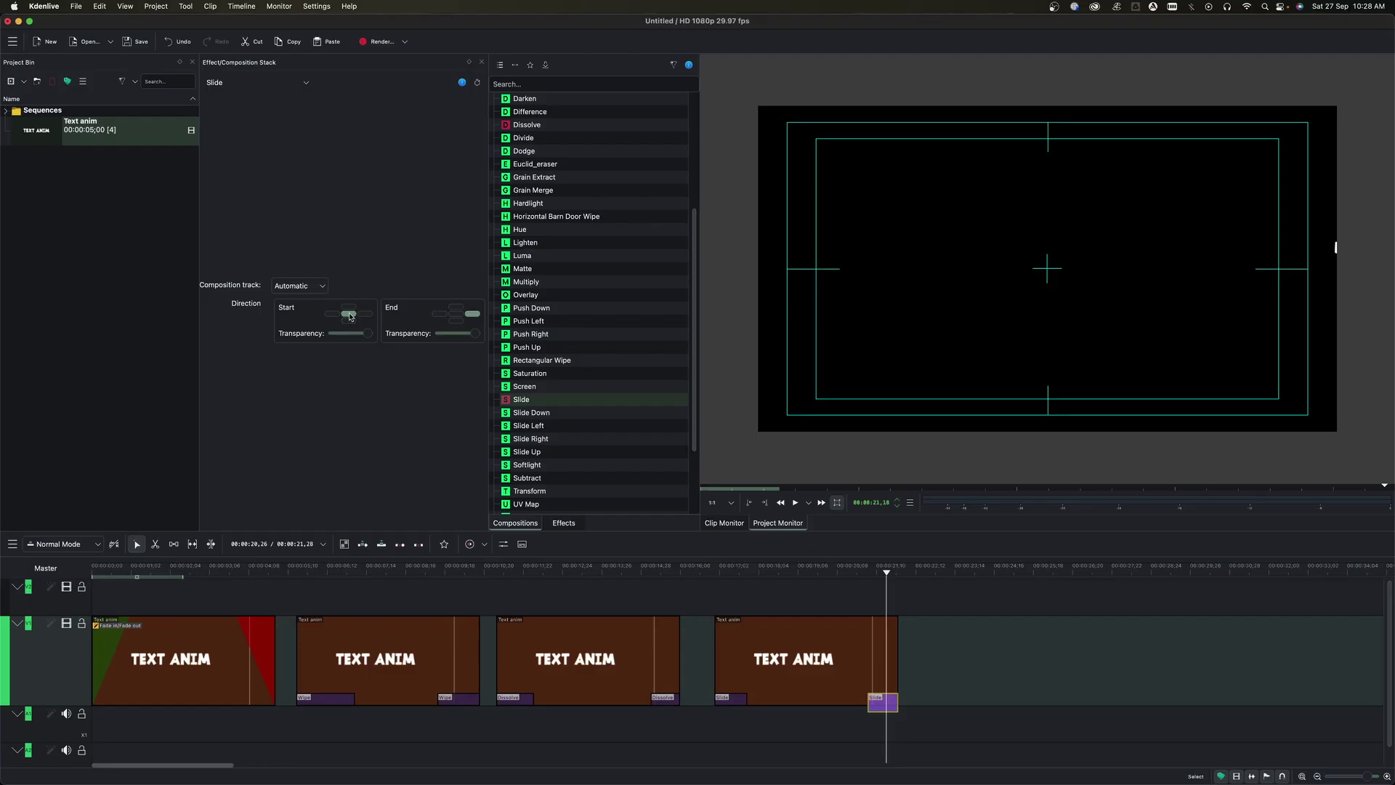
left_click(456, 307)
left_click(717, 575)
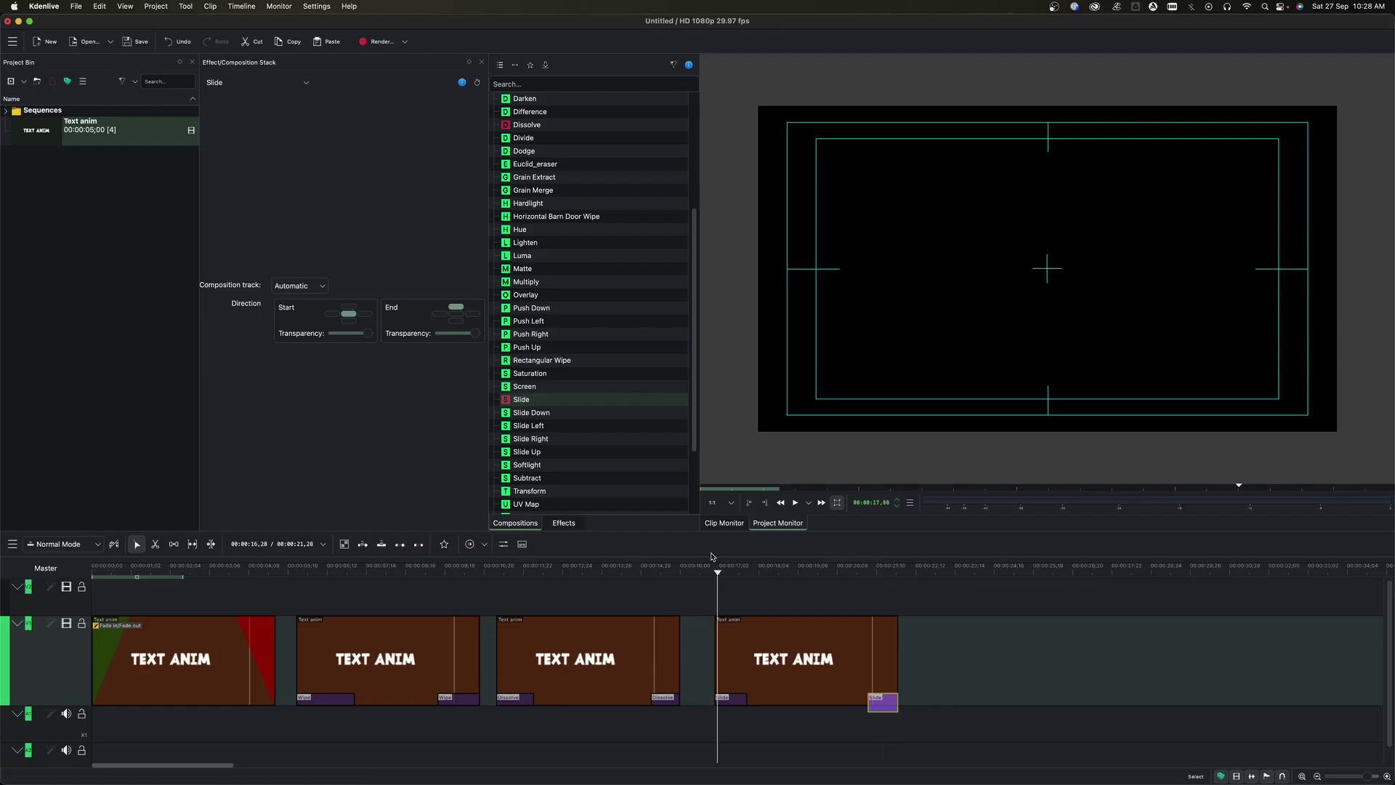
key("space")
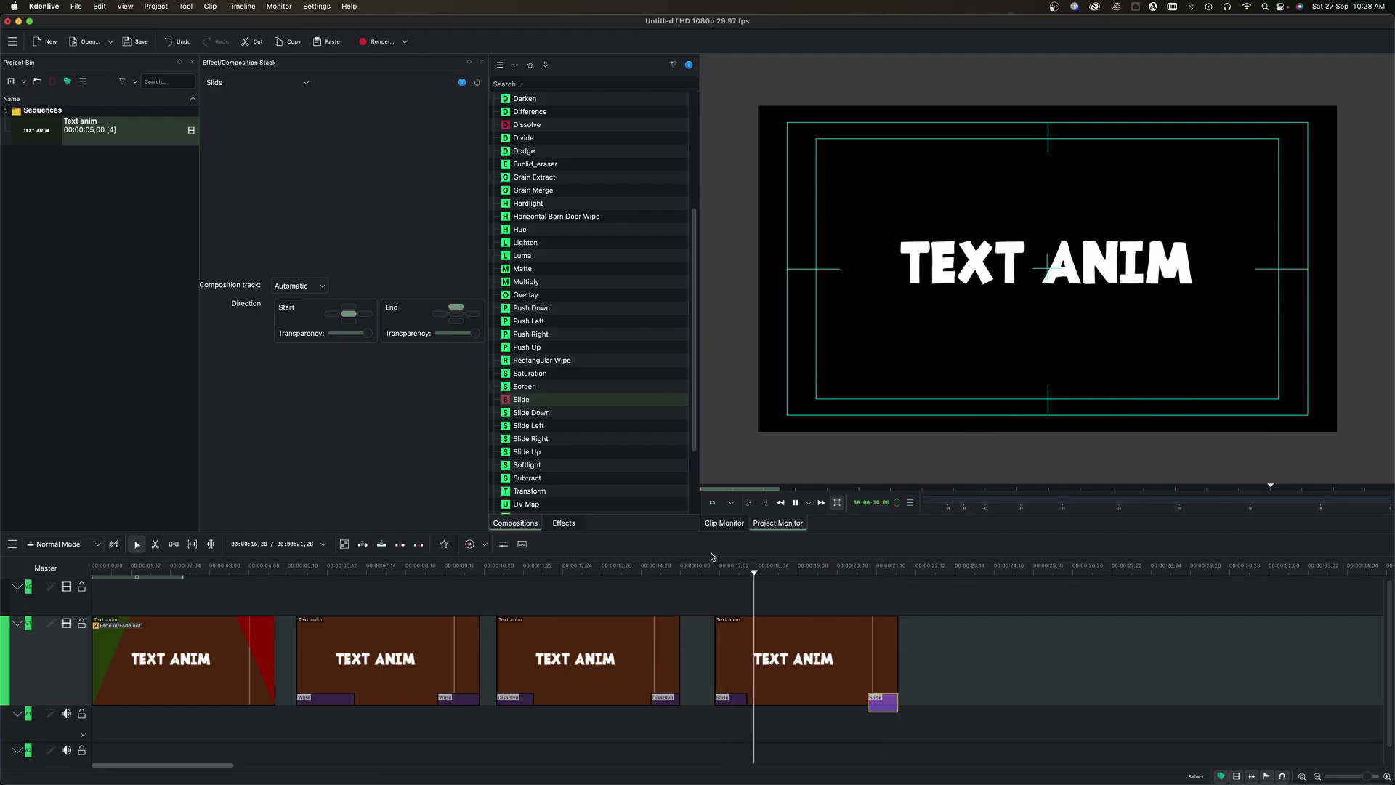
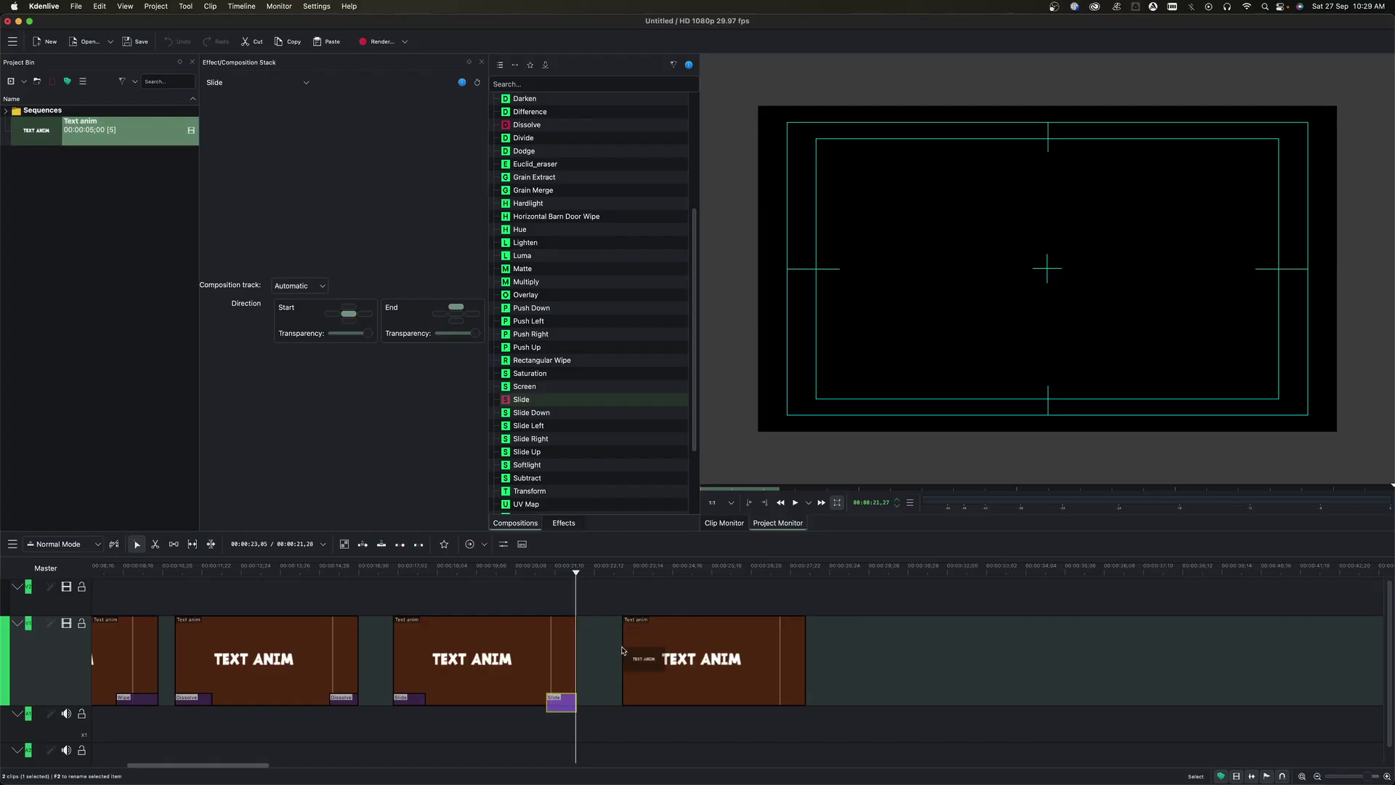
Place a fifth Text anim clip after a gap and add a Slide Down composition about a quarter of its length at its start.
left_click(683, 657)
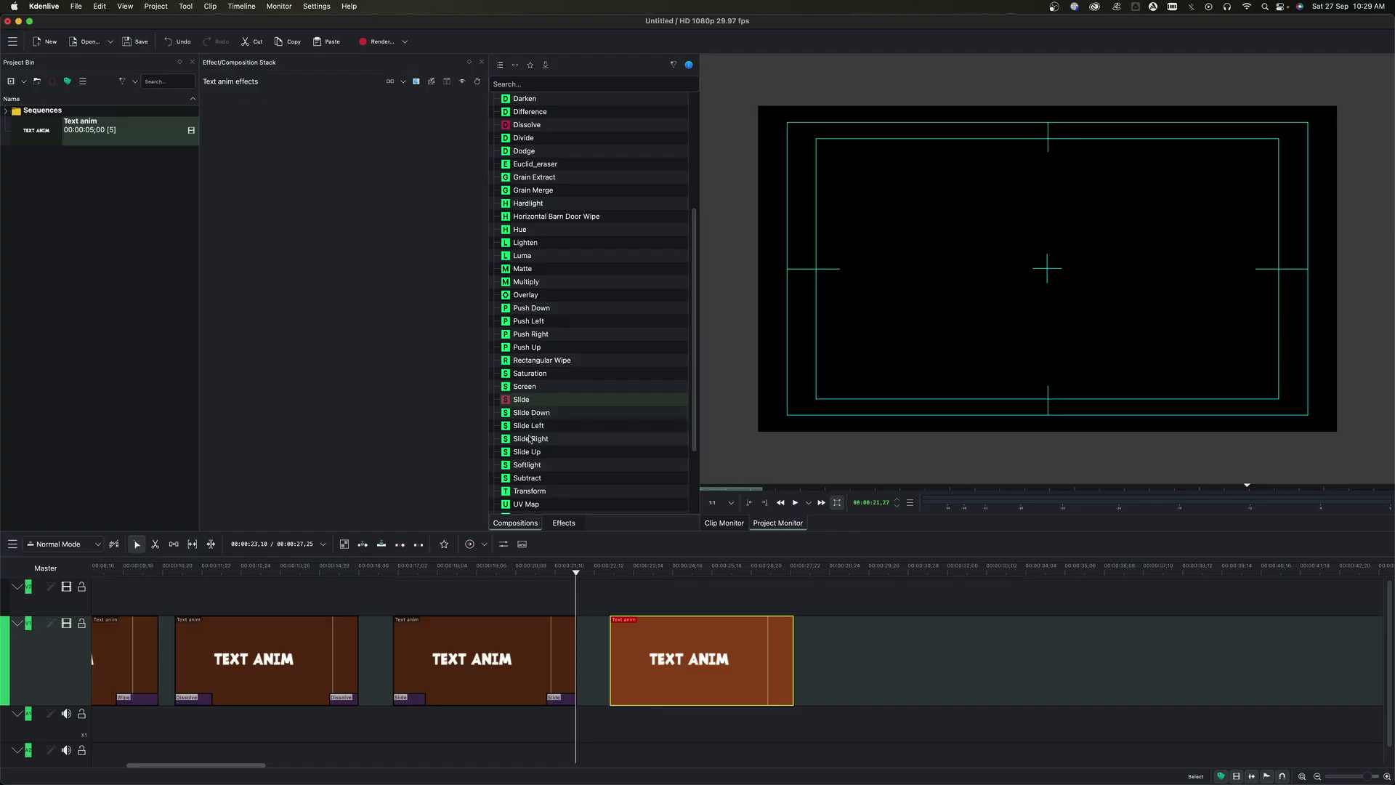
left_click(534, 417)
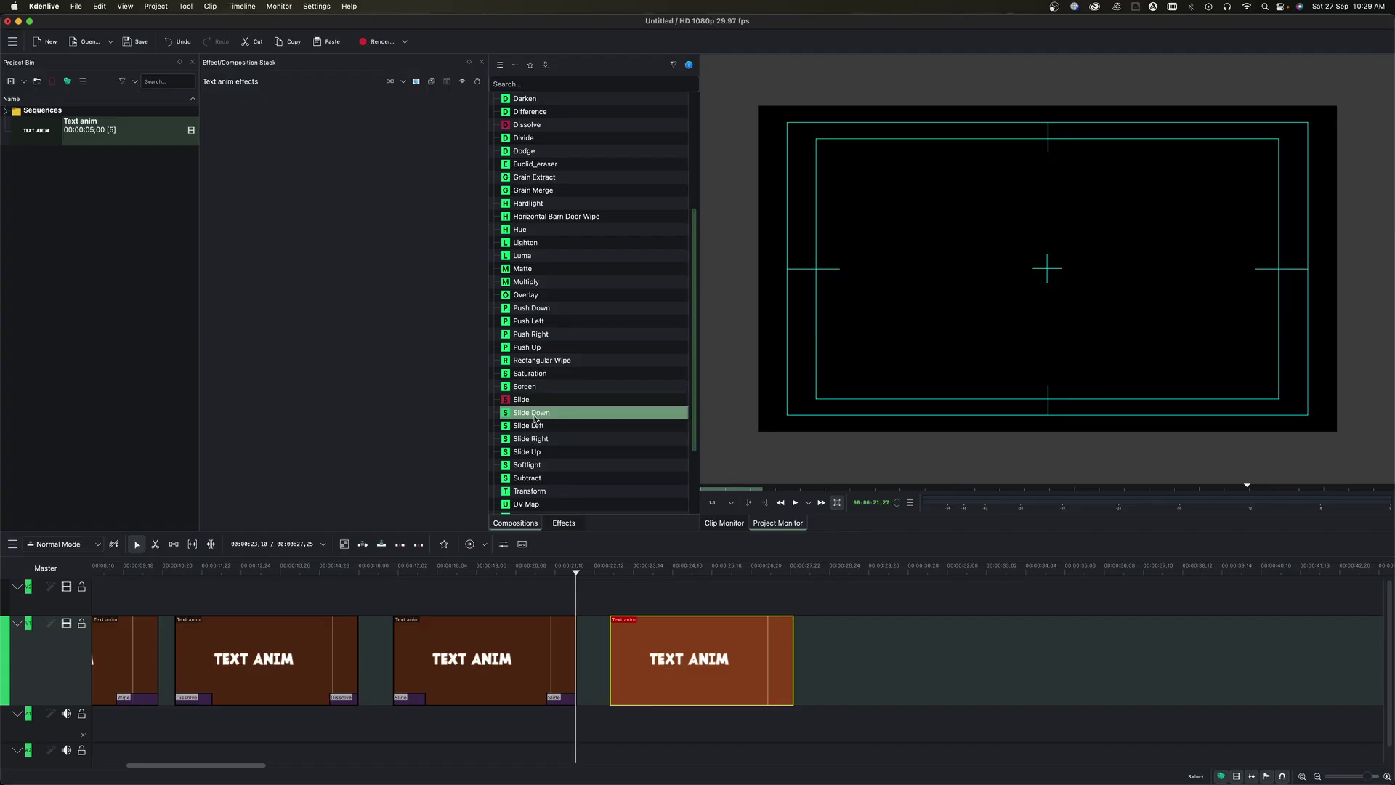
left_click_drag(536, 419, 654, 699)
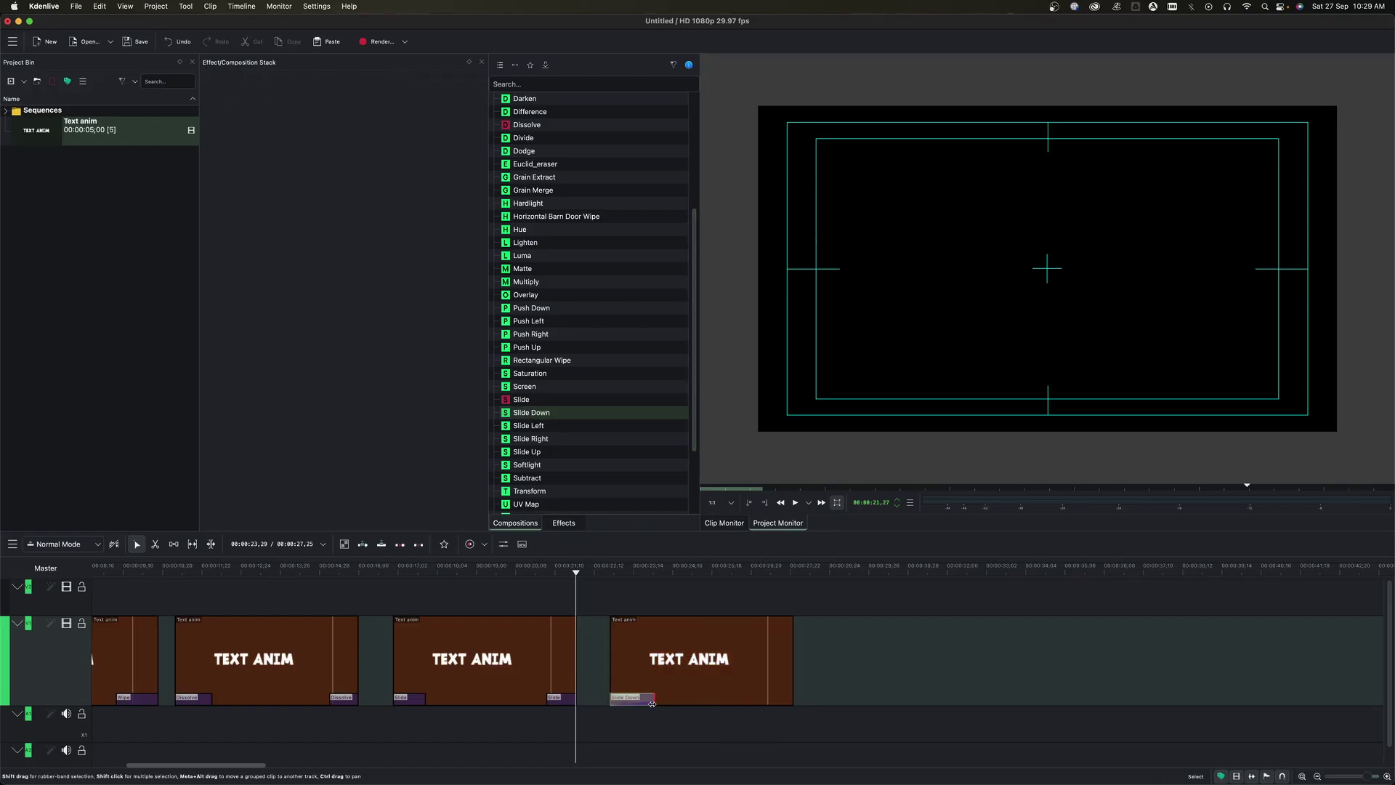
left_click(605, 572)
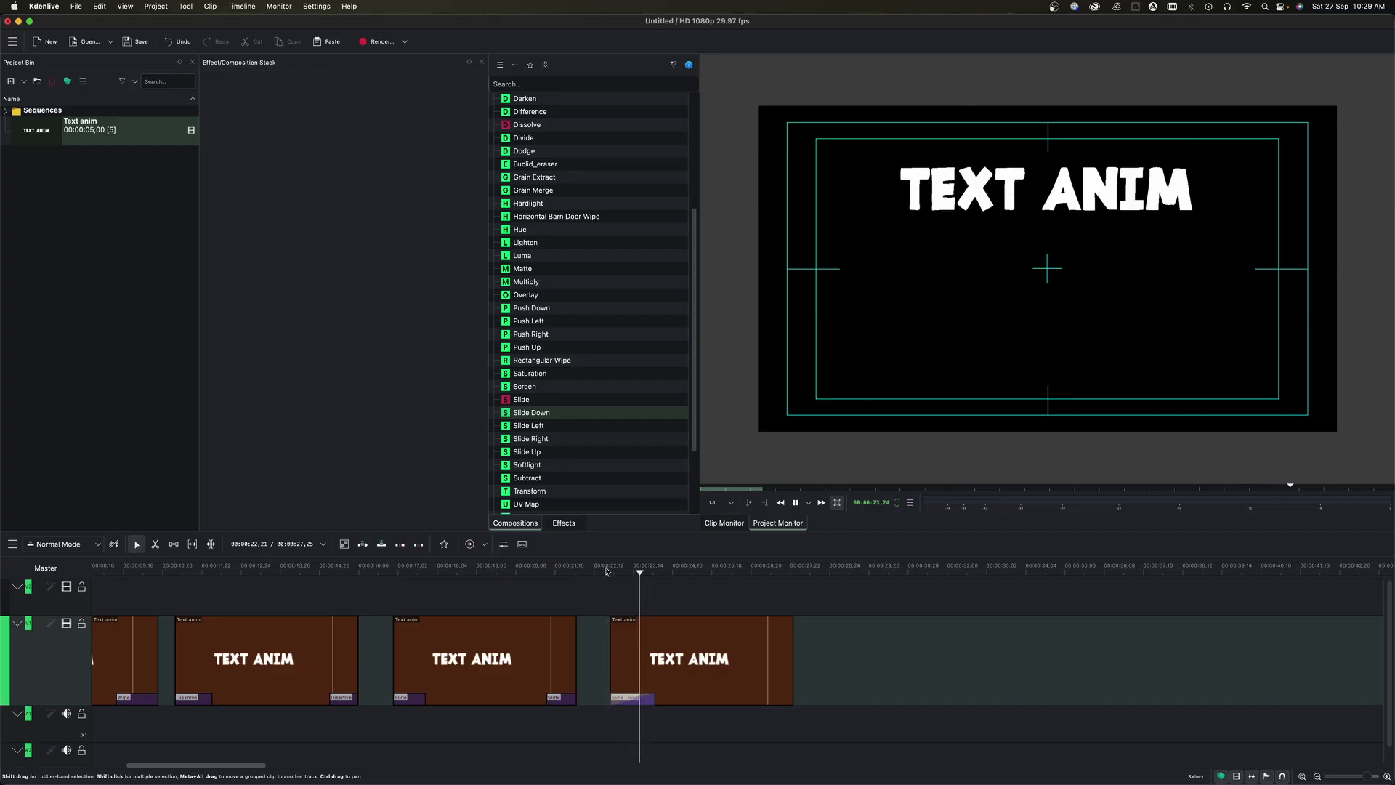
key("space")
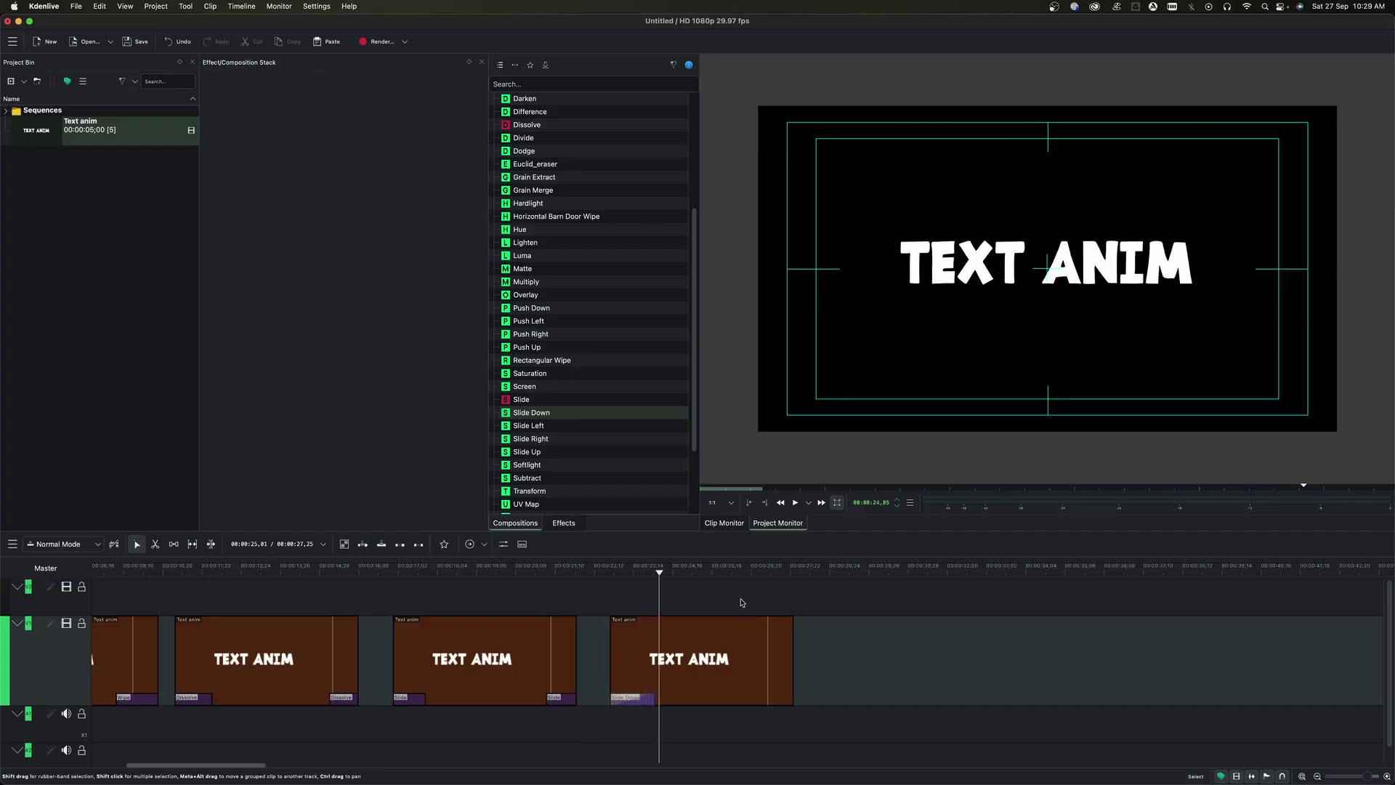
Add a short Slide Down composition at the end of the fifth clip and reverse its keyframes so the slide position ends at 0.
left_click_drag(531, 411, 792, 701)
left_click(755, 577)
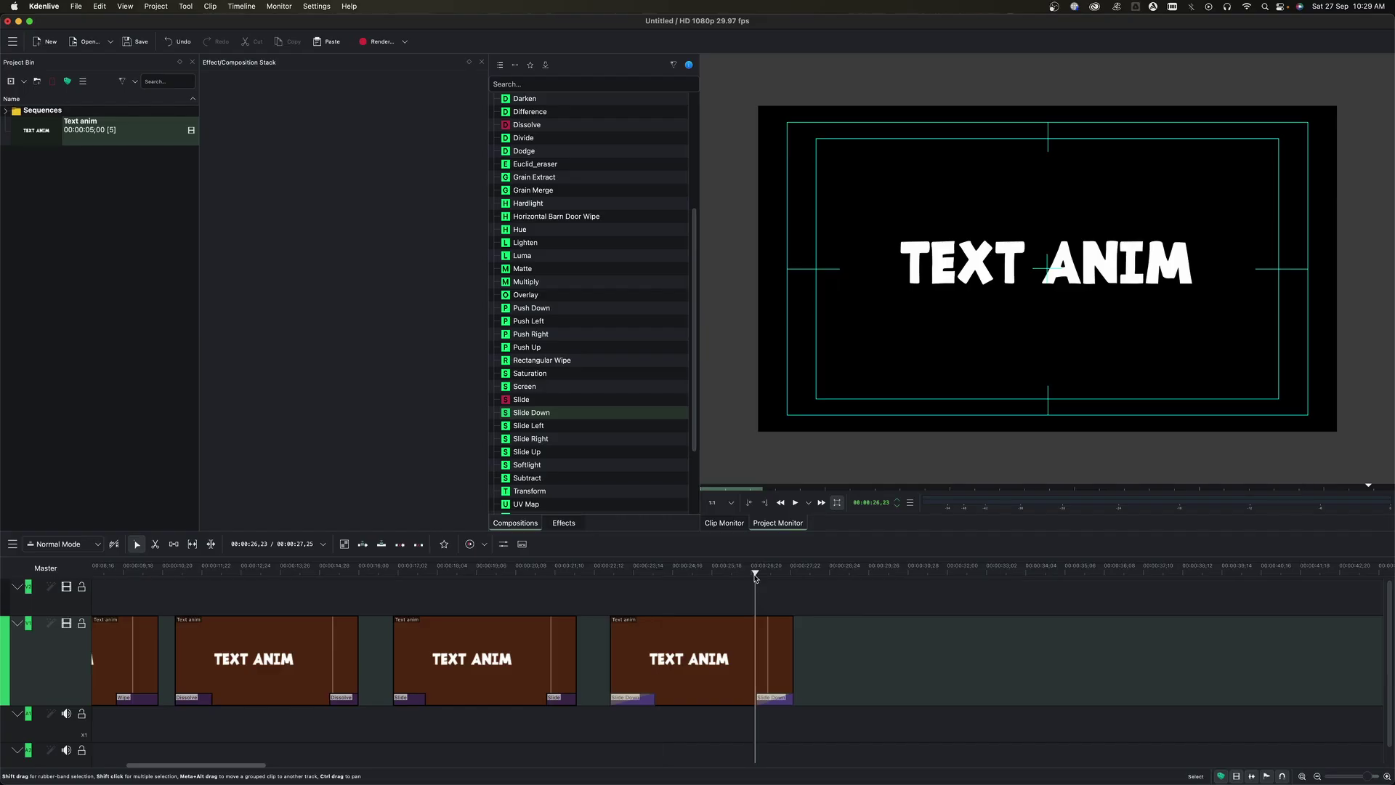
key("space")
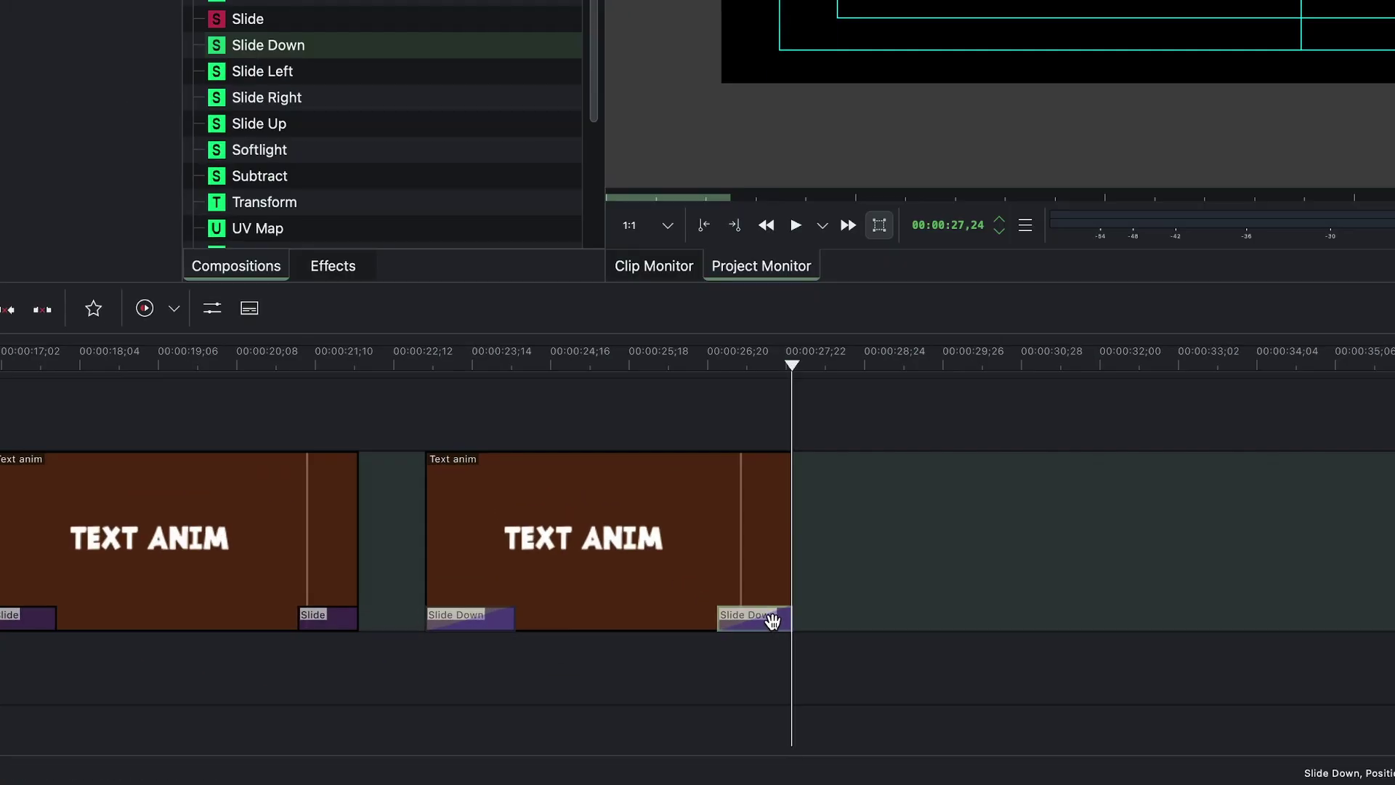
mouse_move(766, 623)
left_mouse_down()
mouse_move(721, 649)
mouse_move(741, 598)
mouse_move(788, 615)
mouse_move(788, 647)
left_mouse_up()
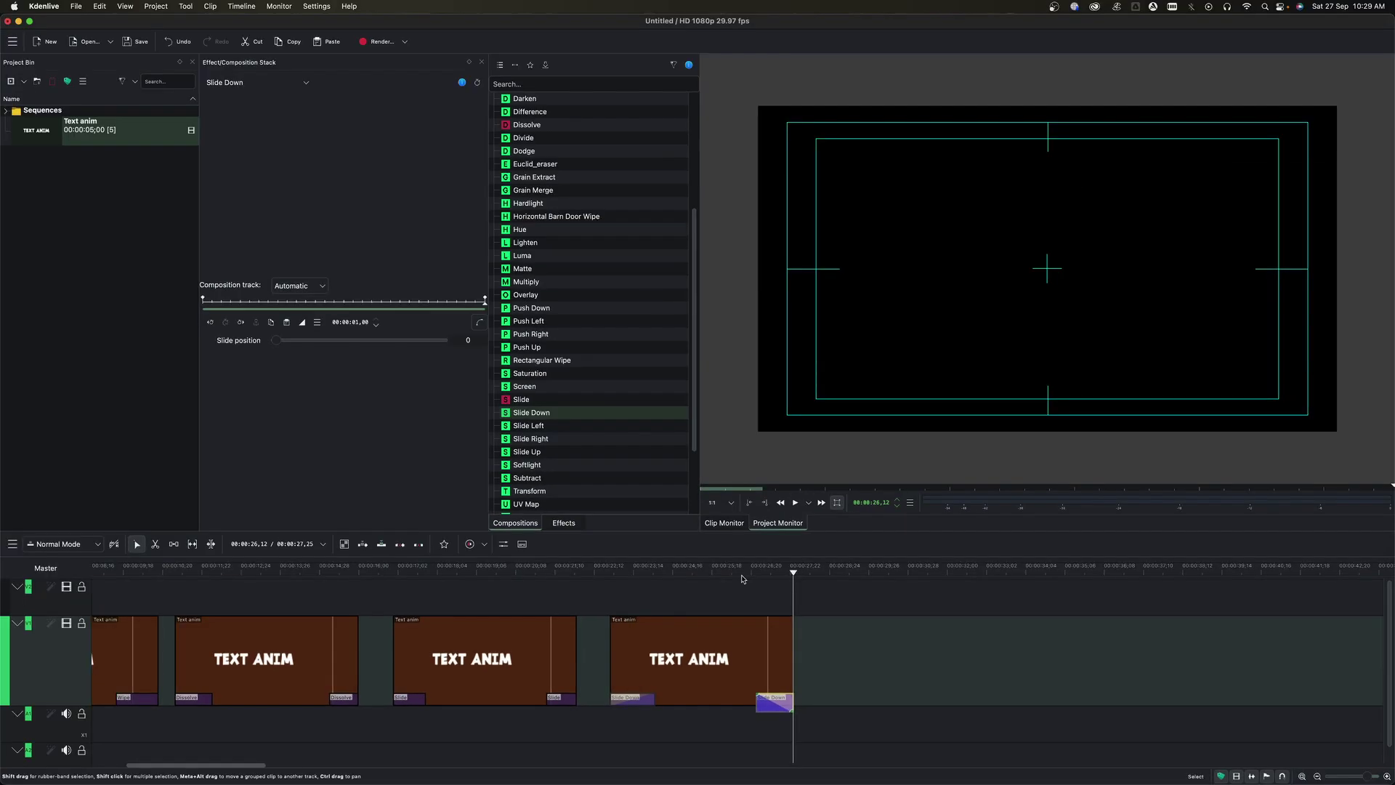
left_click(742, 578)
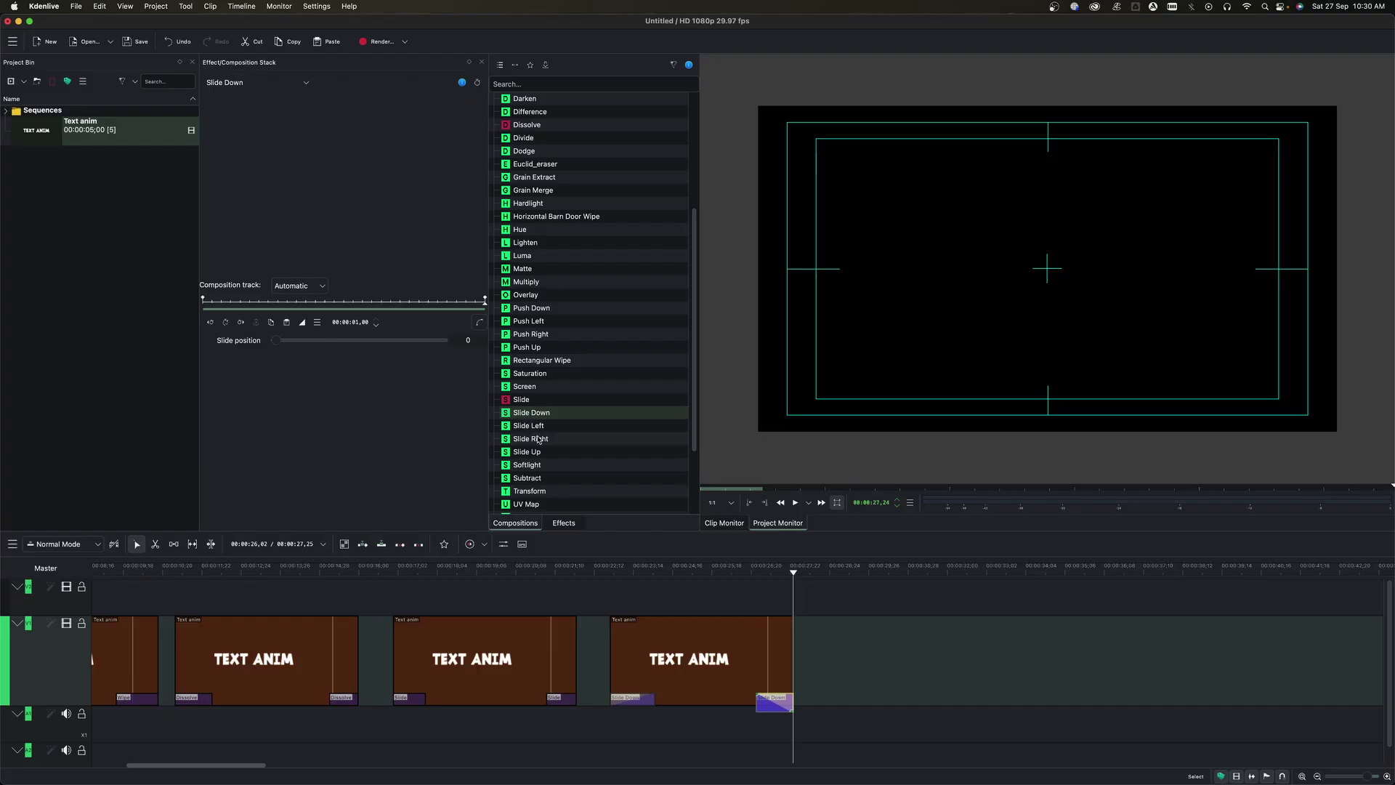
Place a sixth copy of the Text anim clip on the same track, leaving a gap after the fifth.
scroll(559, 465, "down", 1)
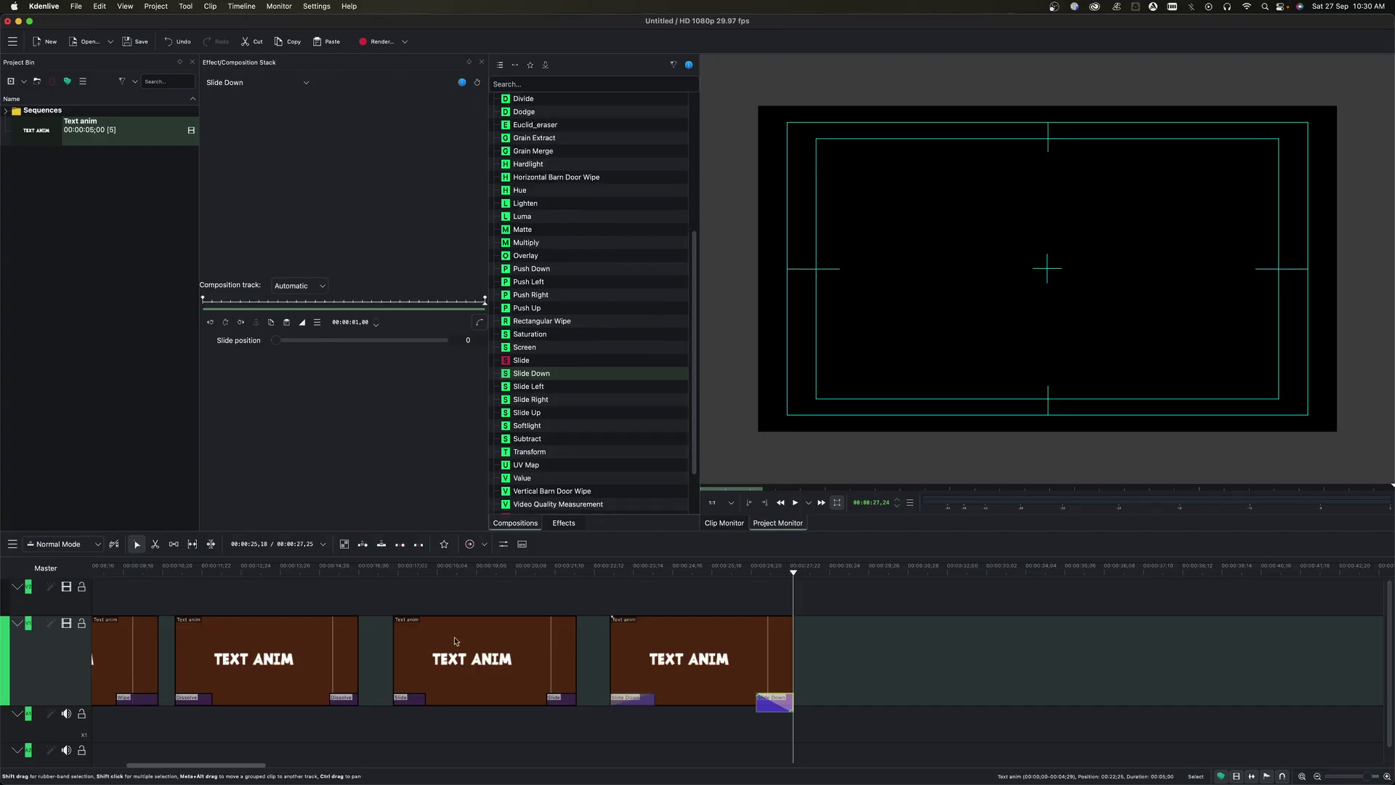
left_click_drag(203, 769, 244, 756)
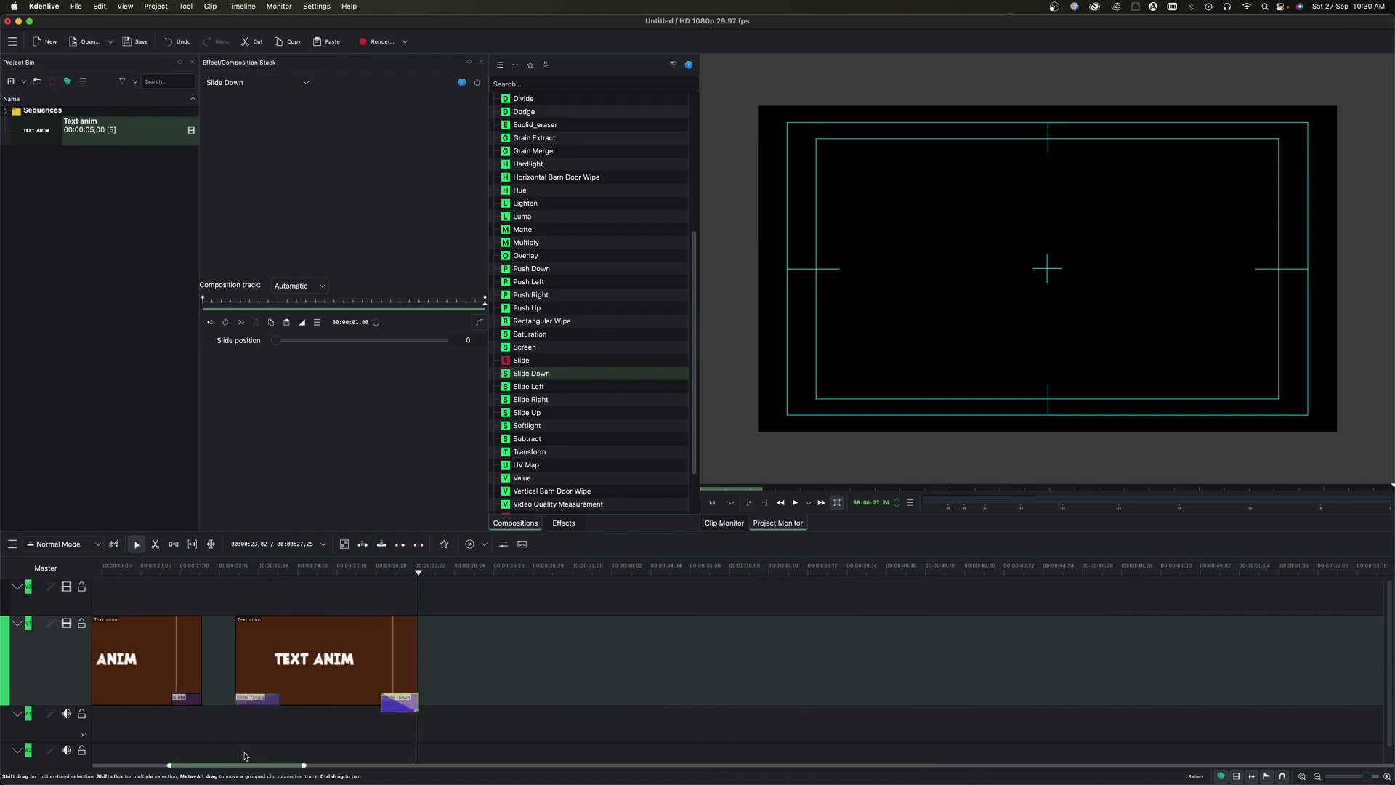
left_click(447, 574)
left_click_drag(109, 131, 517, 656)
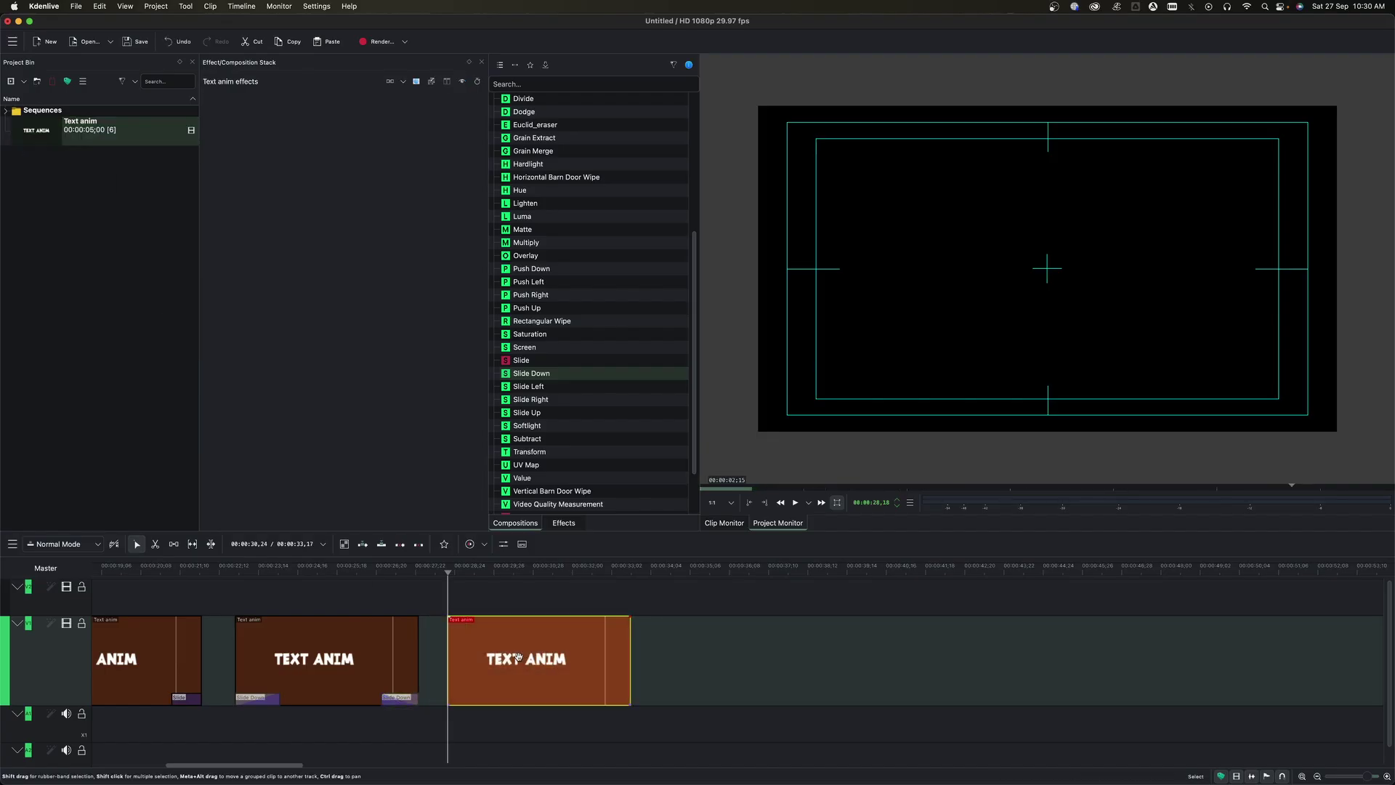
Apply the Transform effect from Transform, Distort, and Perspective to the sixth Text anim clip.
left_click(564, 522)
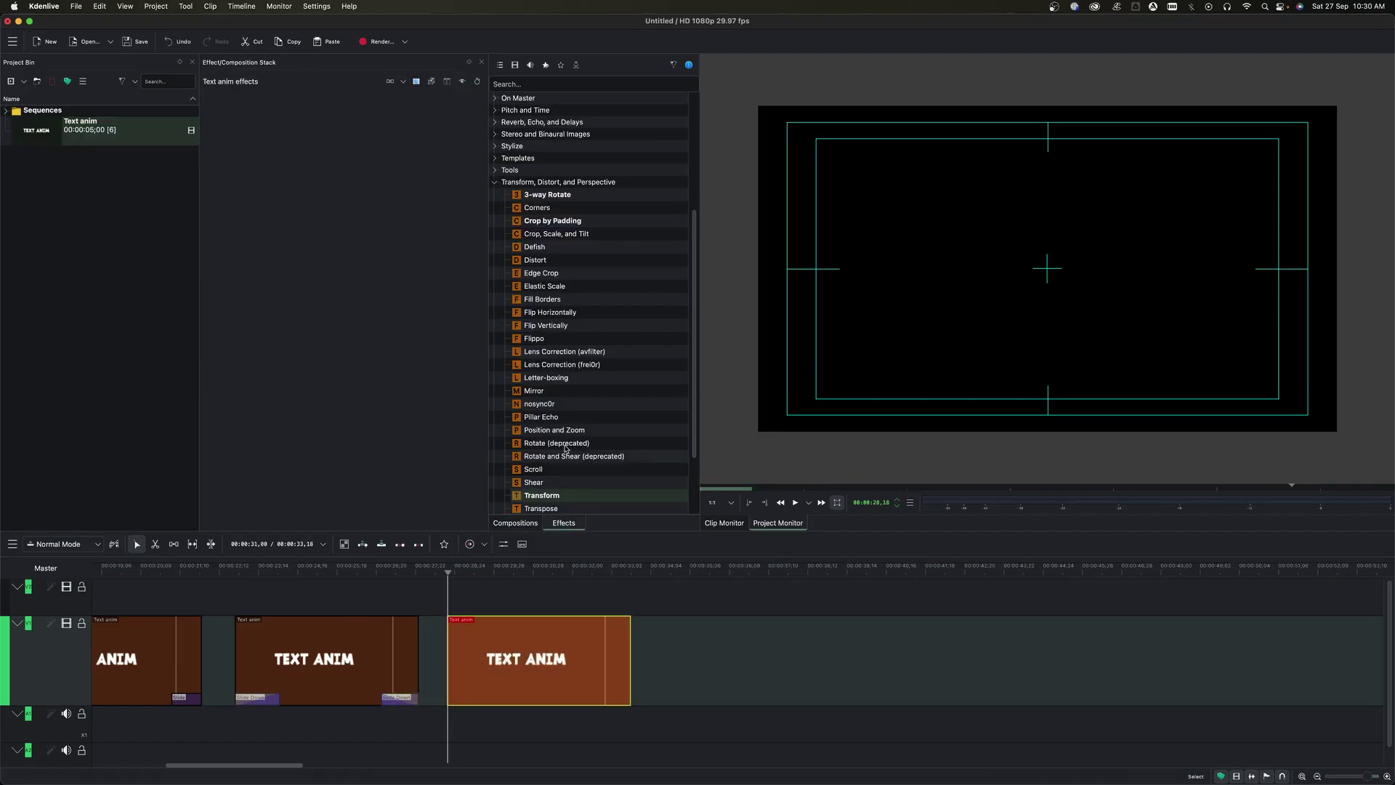
scroll(566, 449, "down", 1)
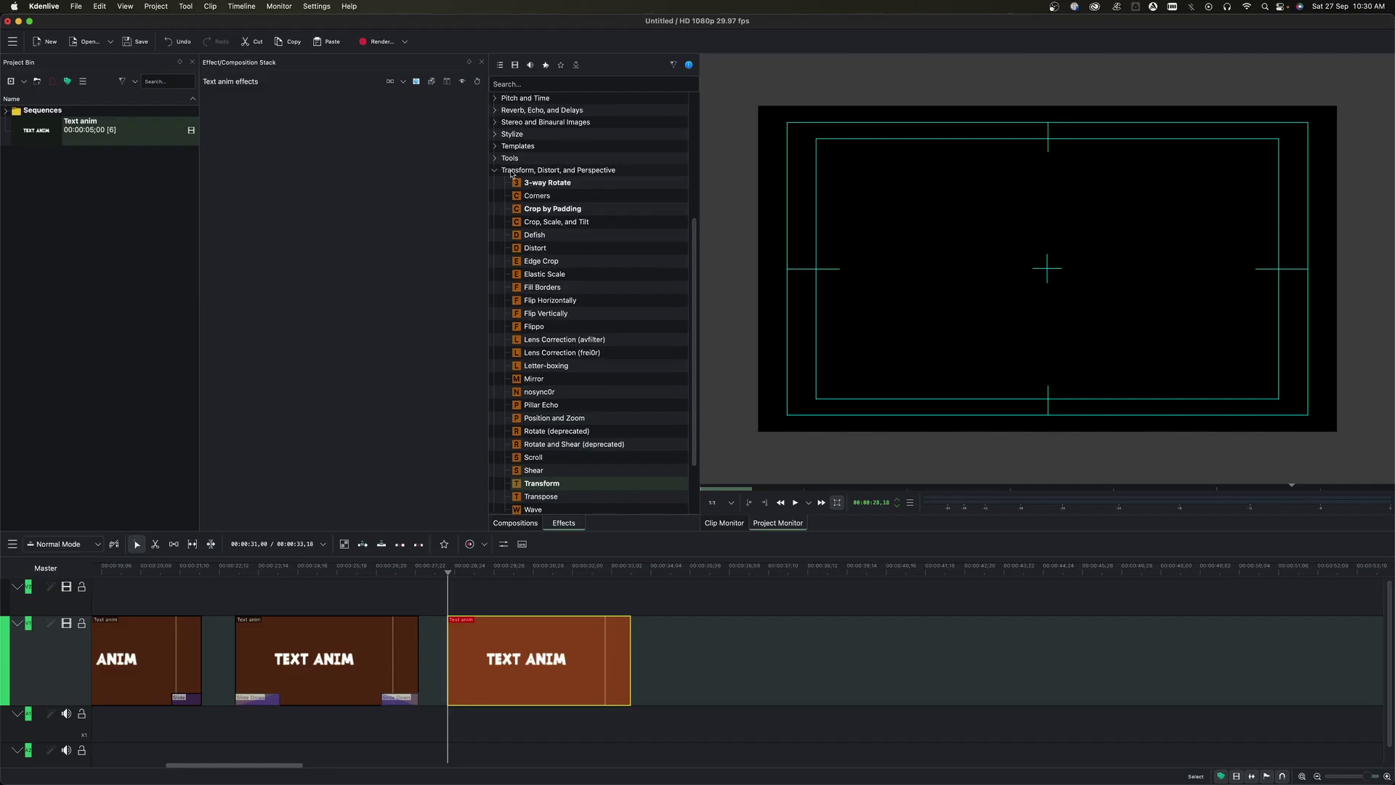
left_click(542, 484)
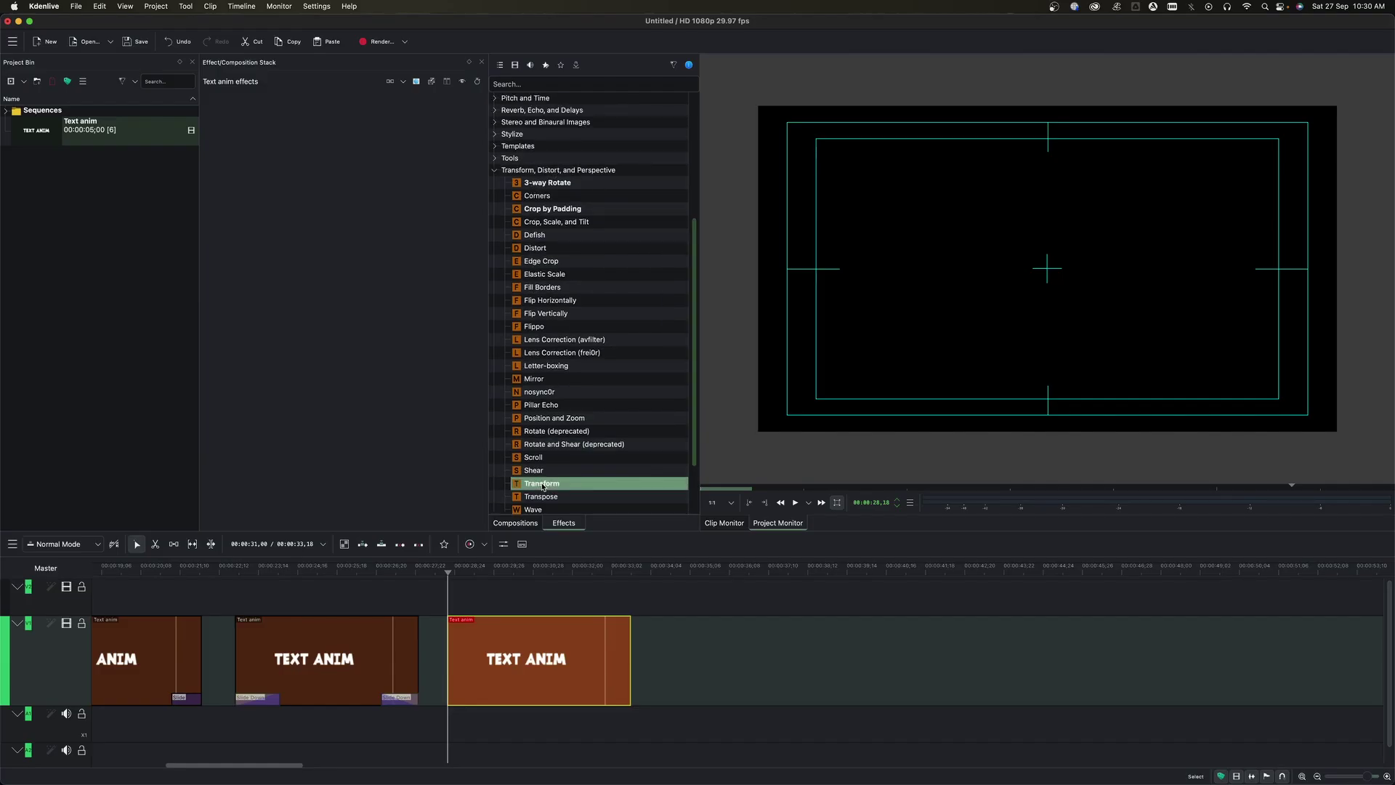
left_click_drag(542, 484, 385, 411)
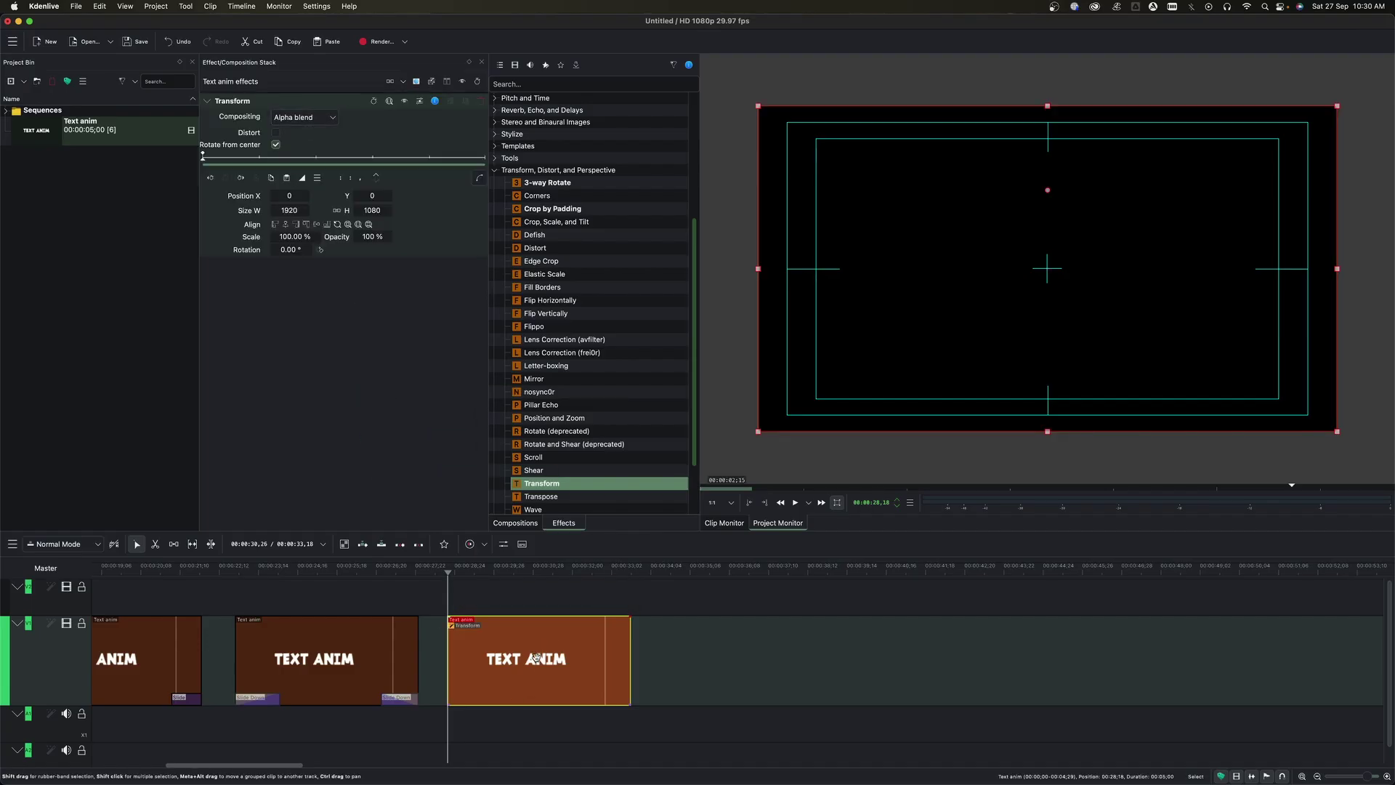
Set the sixth Text anim clip's Transform Position X to -1940 at its start.
left_click(560, 657)
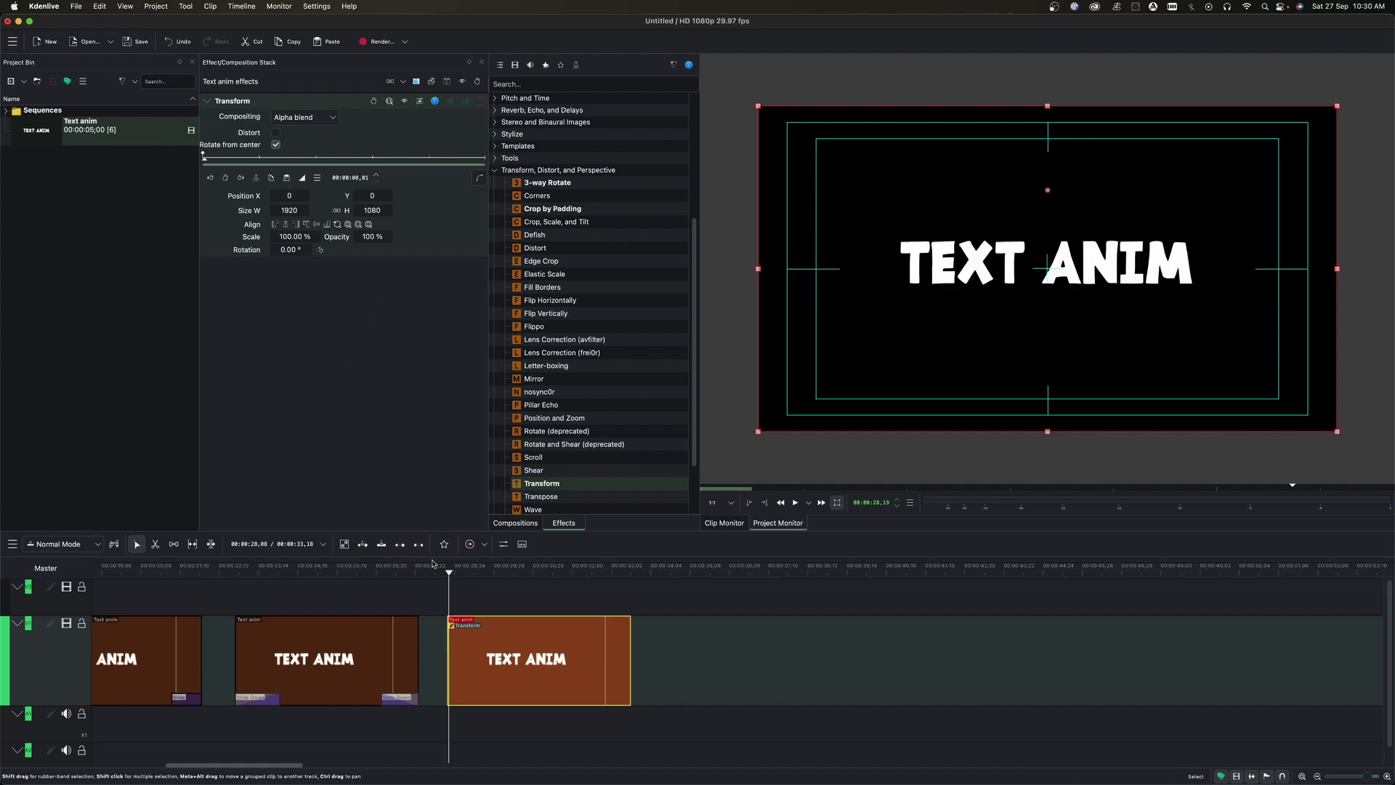
key("Right")
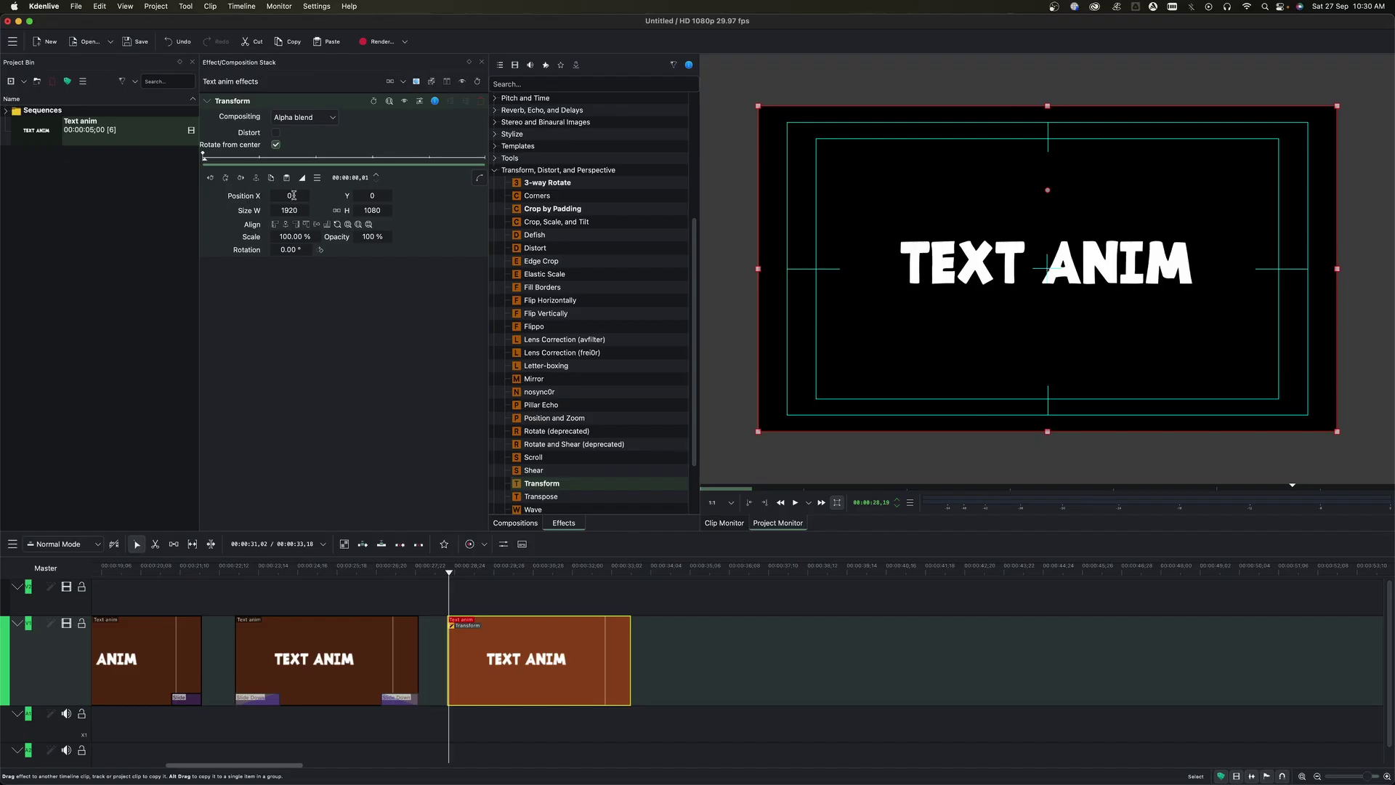
mouse_move(290, 195)
left_mouse_down()
mouse_move(218, 196)
mouse_move(277, 195)
left_mouse_up()
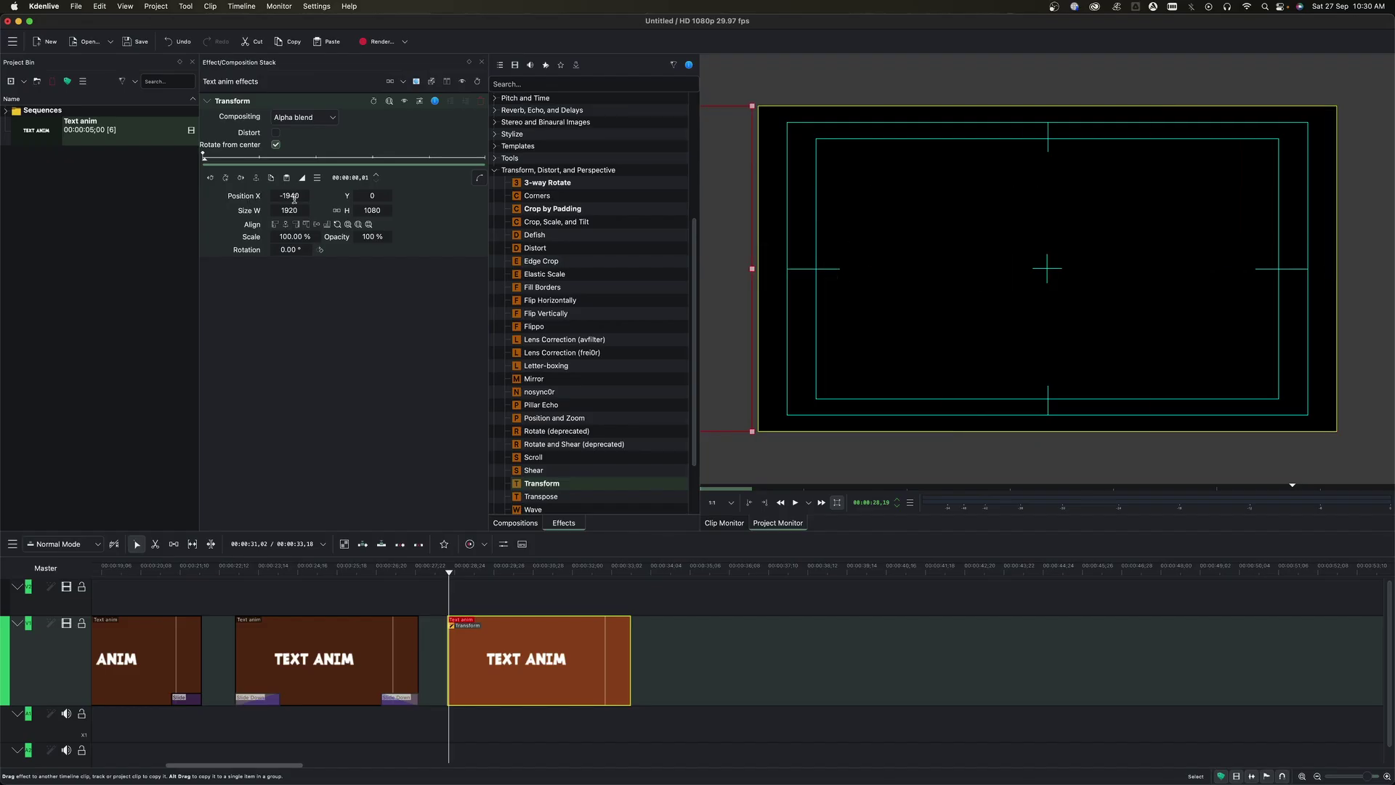
Add a Transform keyframe at 00:00:00,21 in the sixth clip and set its Position X to 0.
left_click(473, 578)
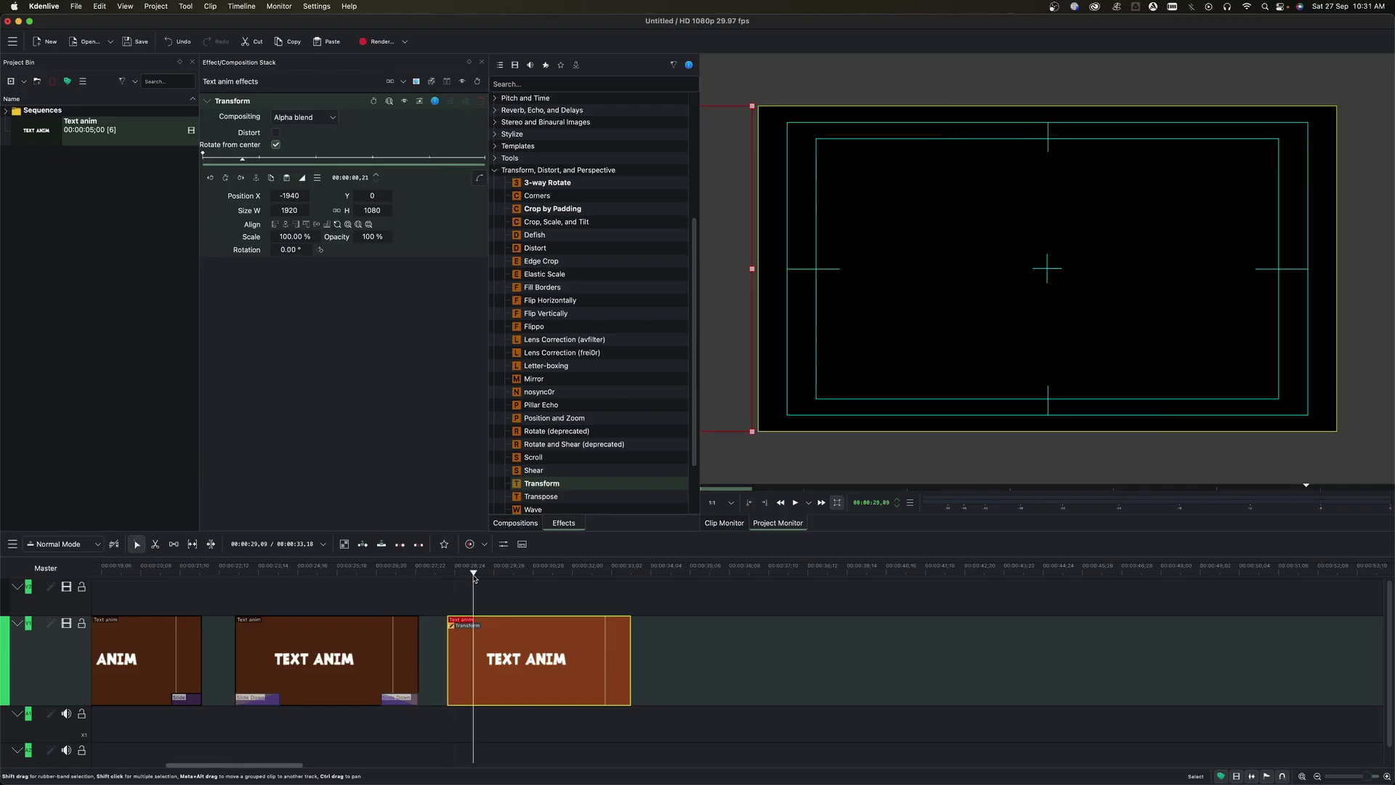
left_click(256, 178)
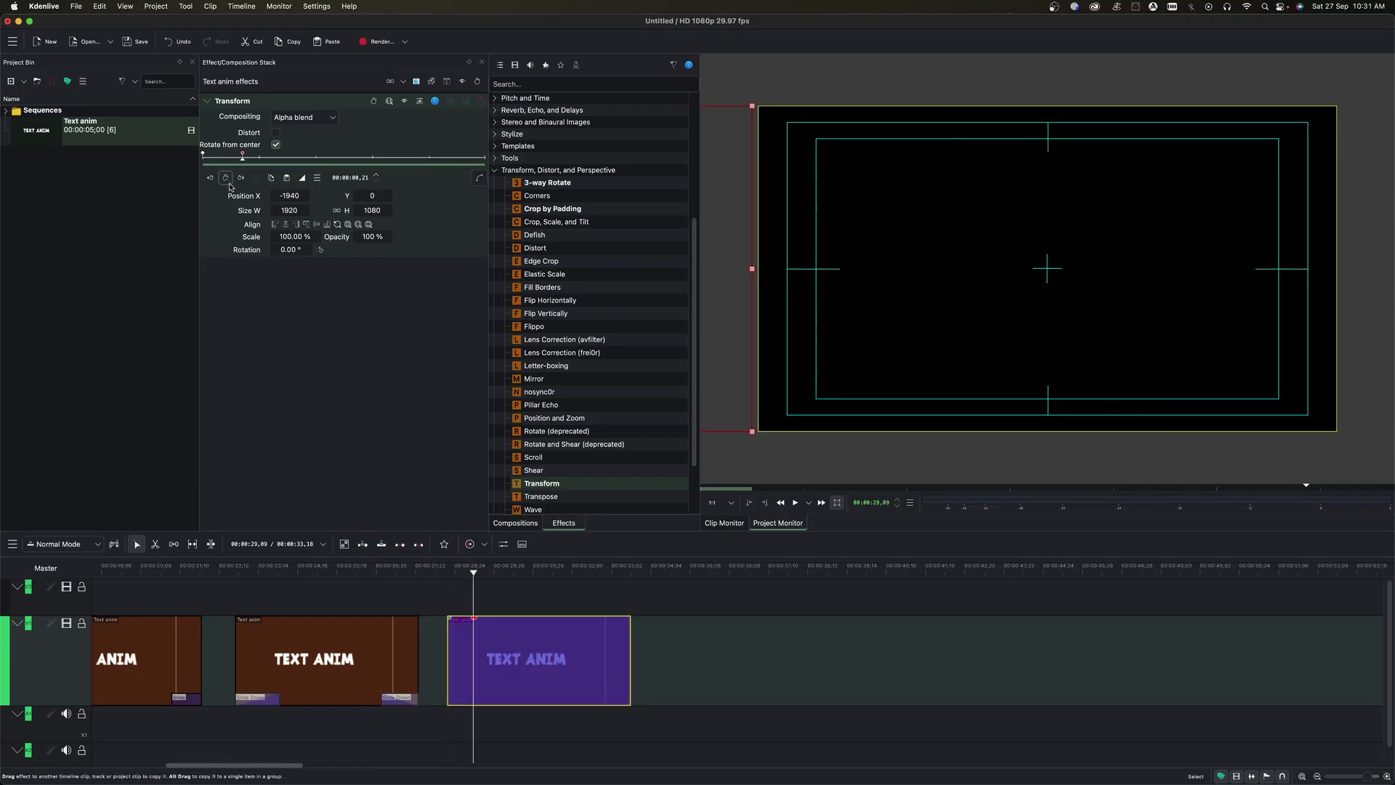
double_click(302, 196)
left_click(306, 196)
left_click_drag(303, 195, 284, 194)
type("0")
key("Return")
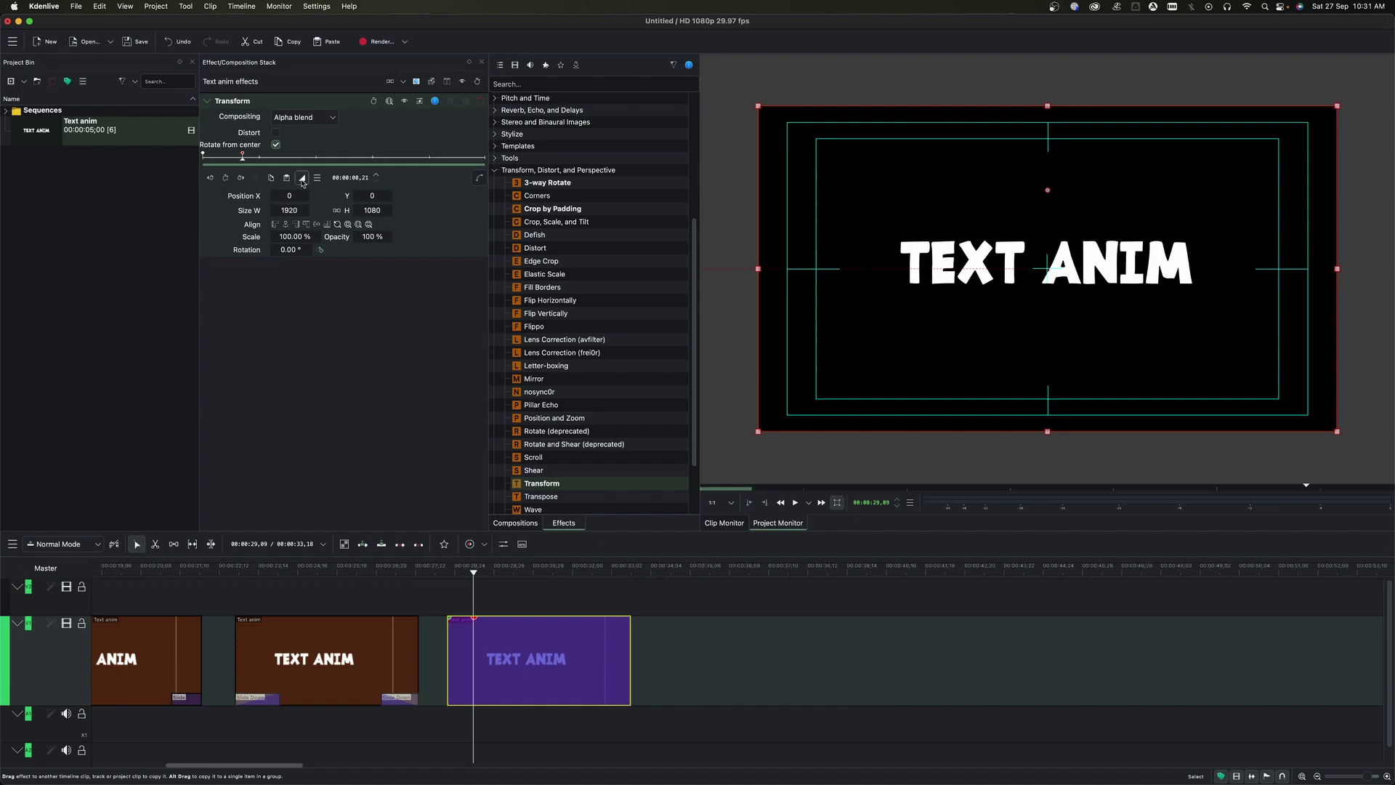
Set the 00:00:00,21 keyframe's interpolation to Smooth and play back the slide-in.
left_click(302, 179)
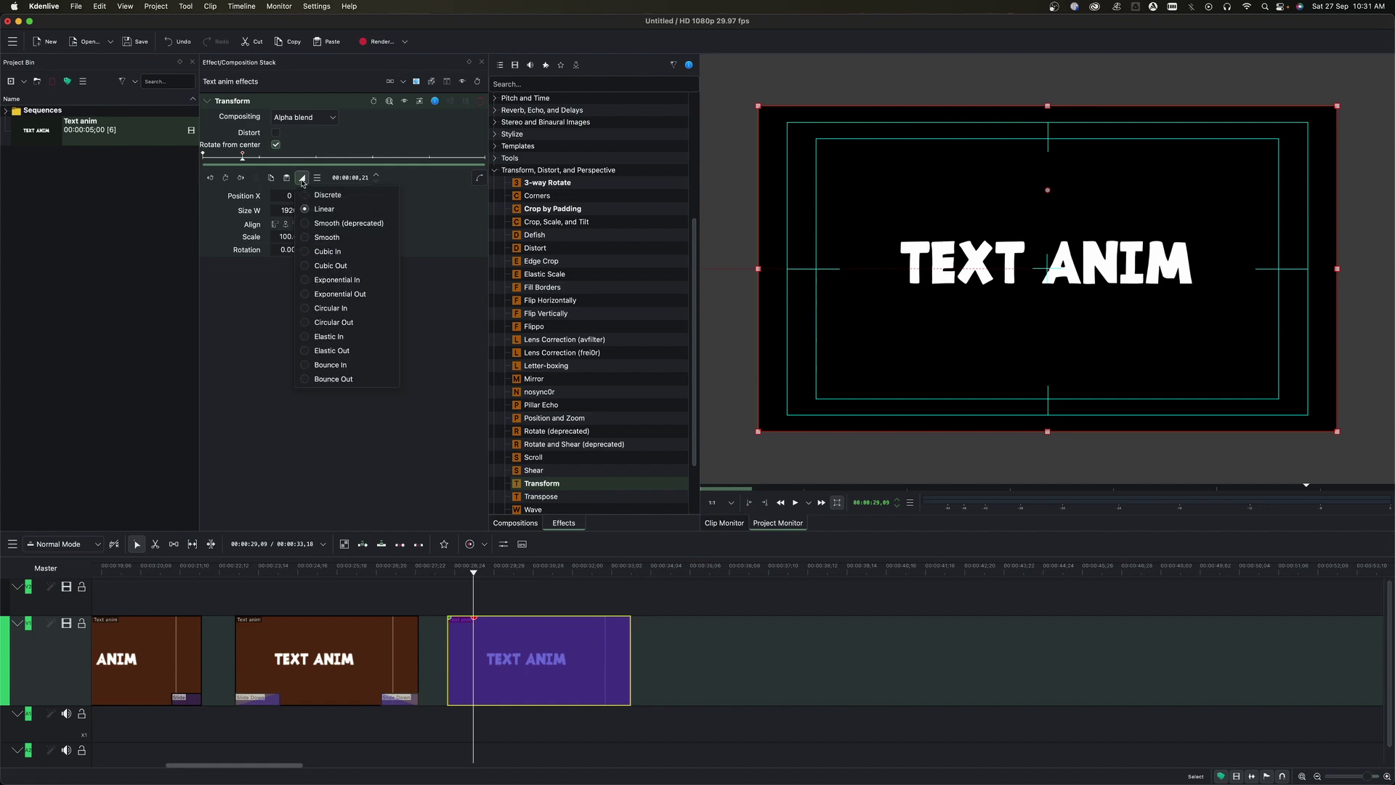
left_click(315, 237)
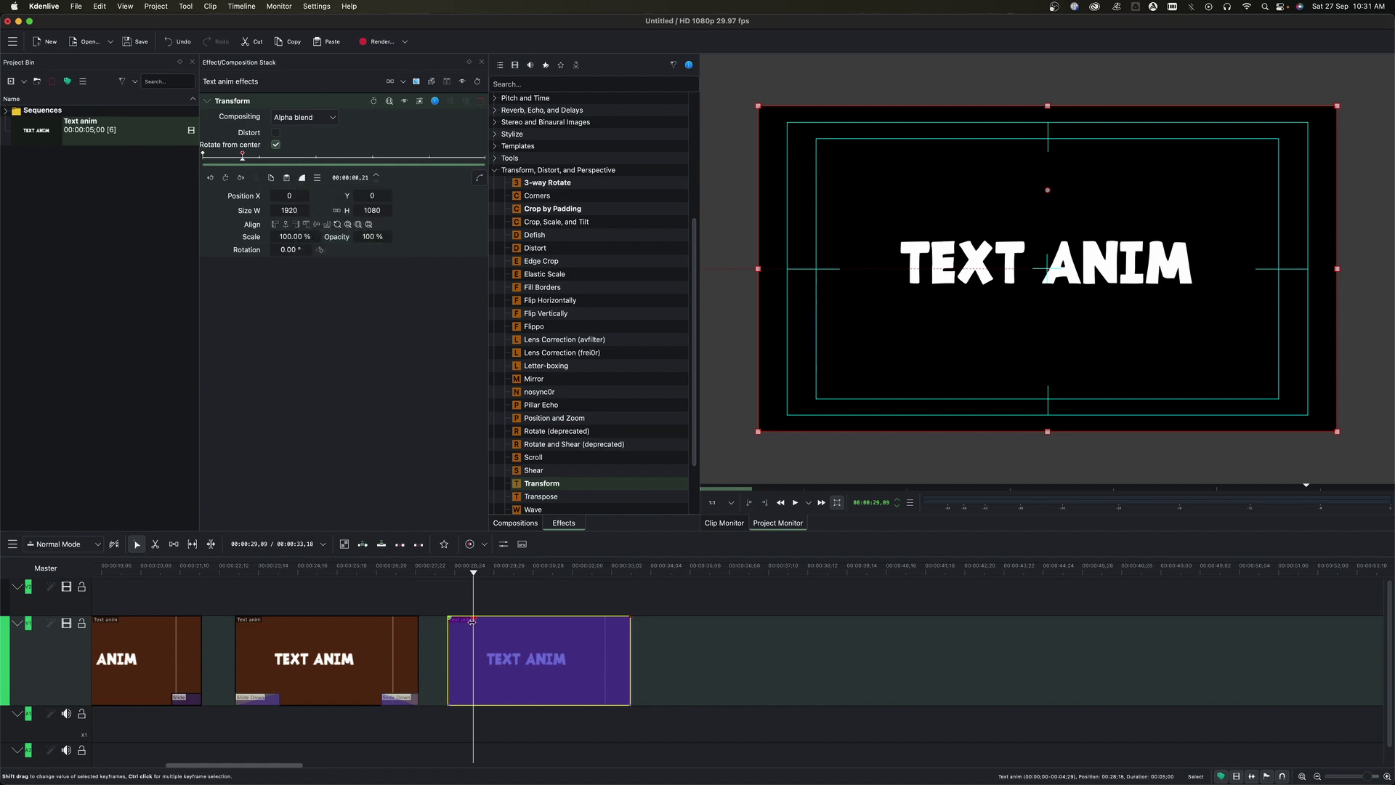
left_click(443, 576)
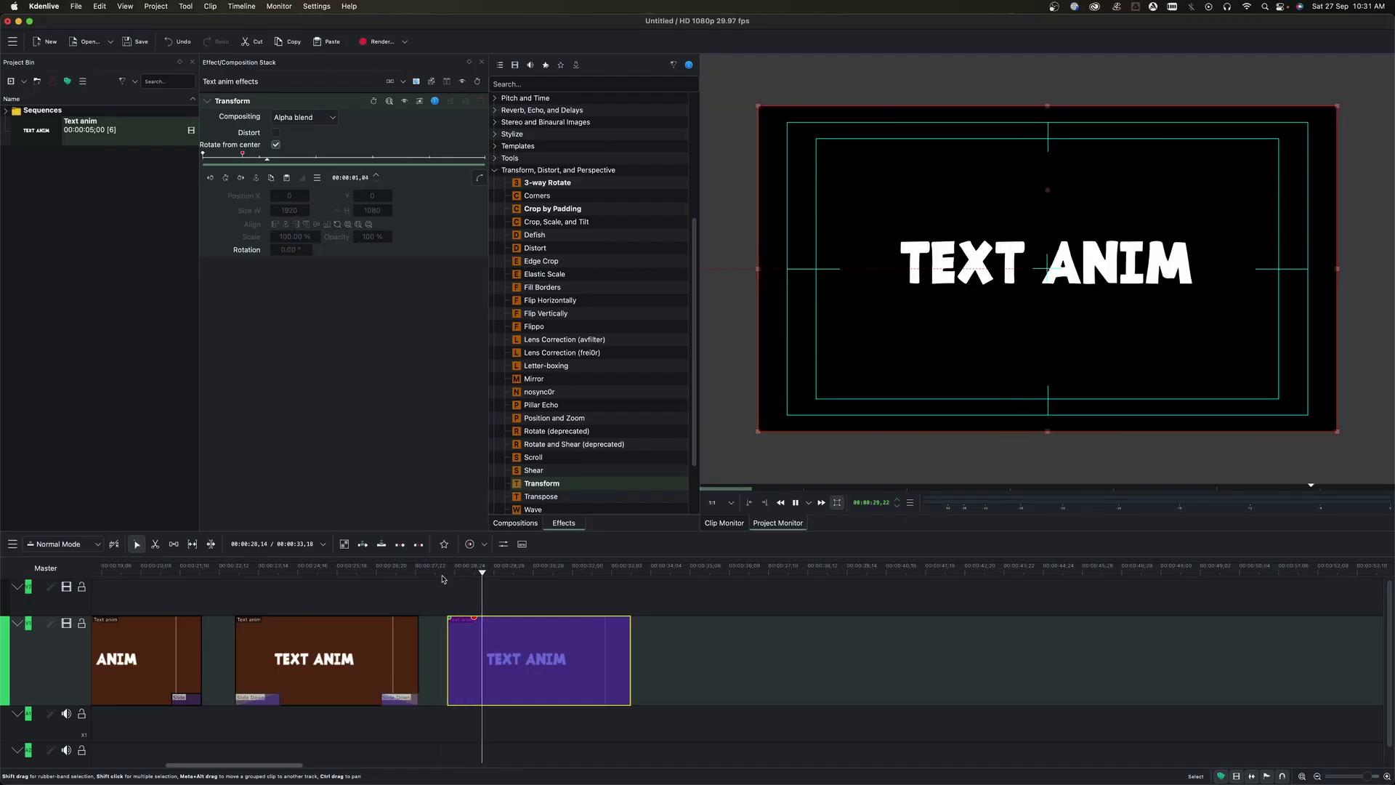
key("space")
Add two Transform keyframes near the sixth clip's end, with the last at 00:00:04,26 and its Position X set to 1712.
left_click(600, 574)
left_click(225, 178)
left_click(479, 157)
left_click(225, 177)
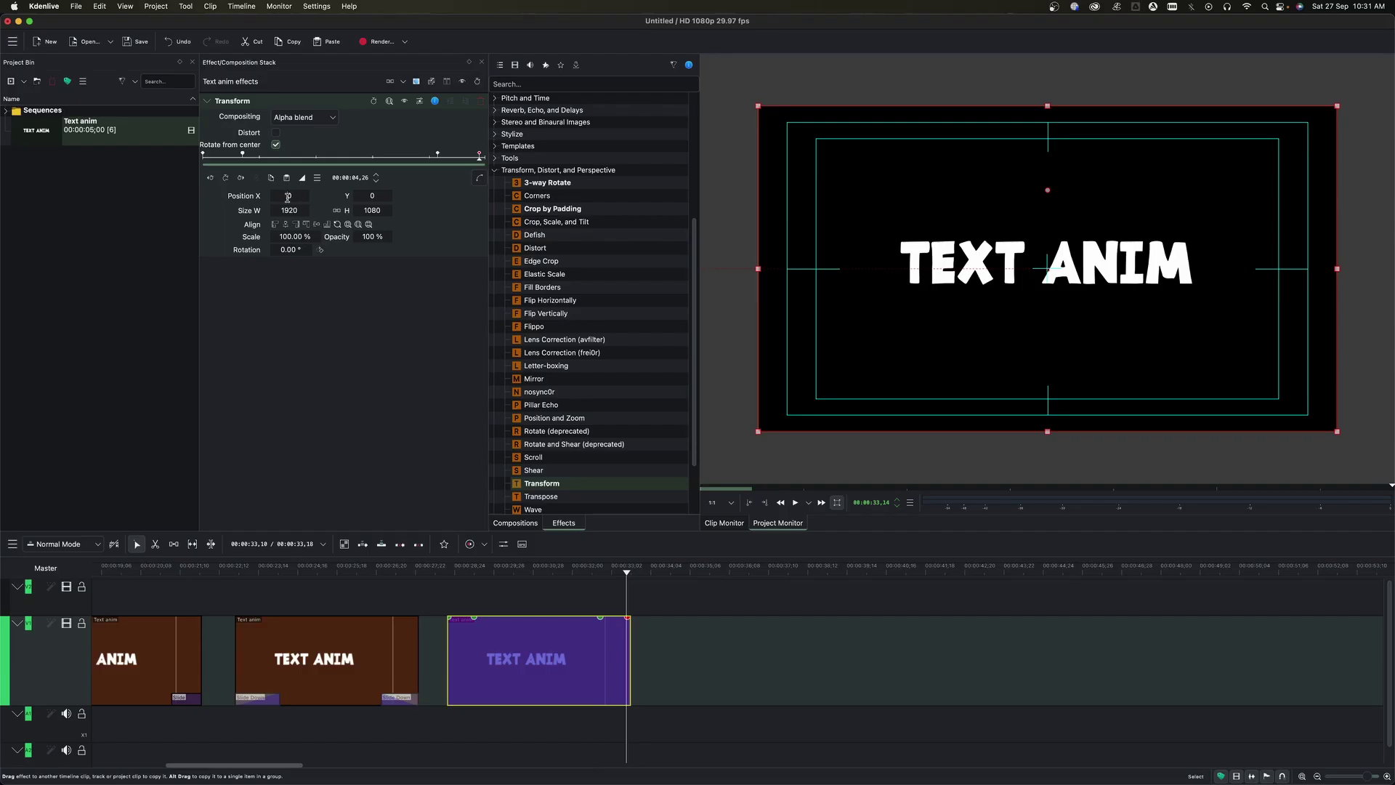
left_click_drag(288, 197, 289, 202)
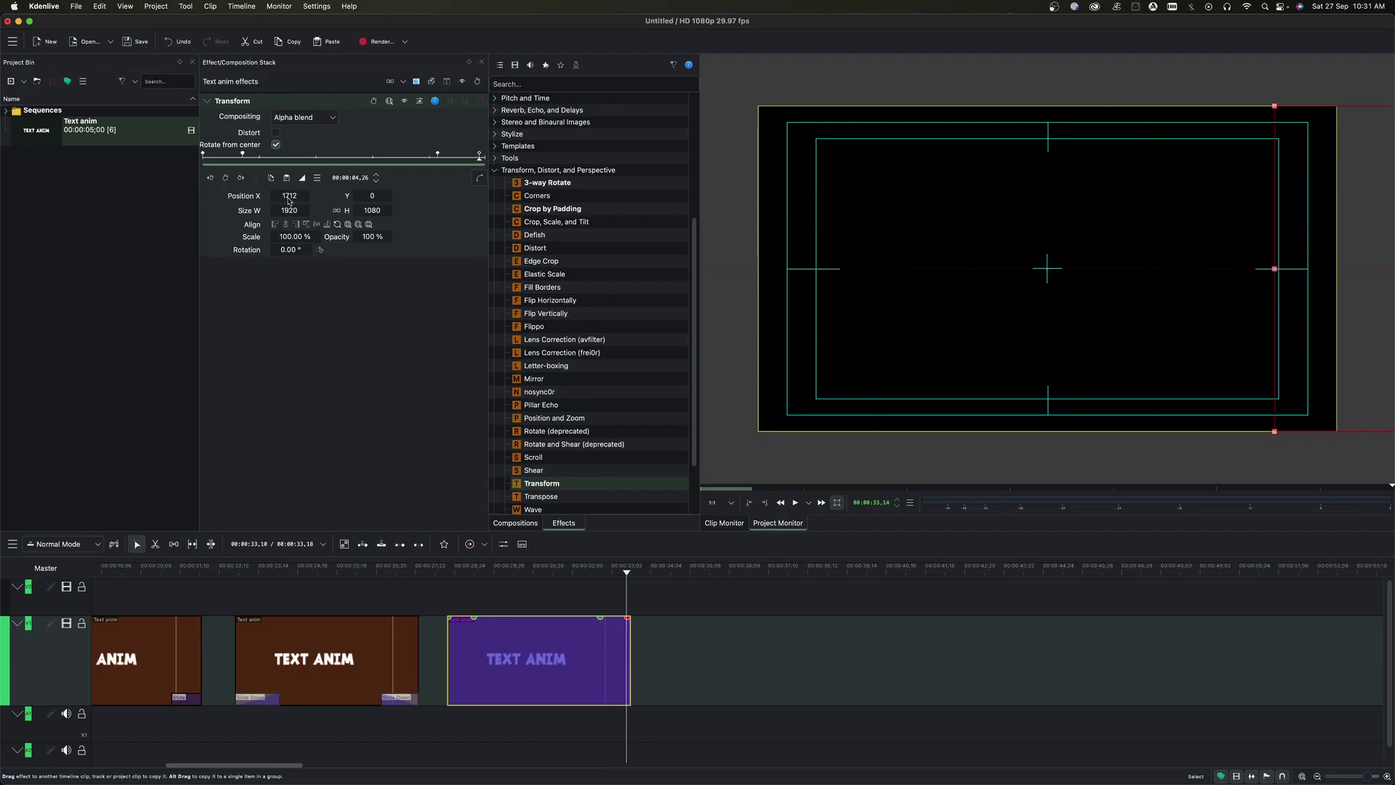
Play back the sixth clip to review its slide-in and slide-out animation.
left_click(440, 569)
key("space")
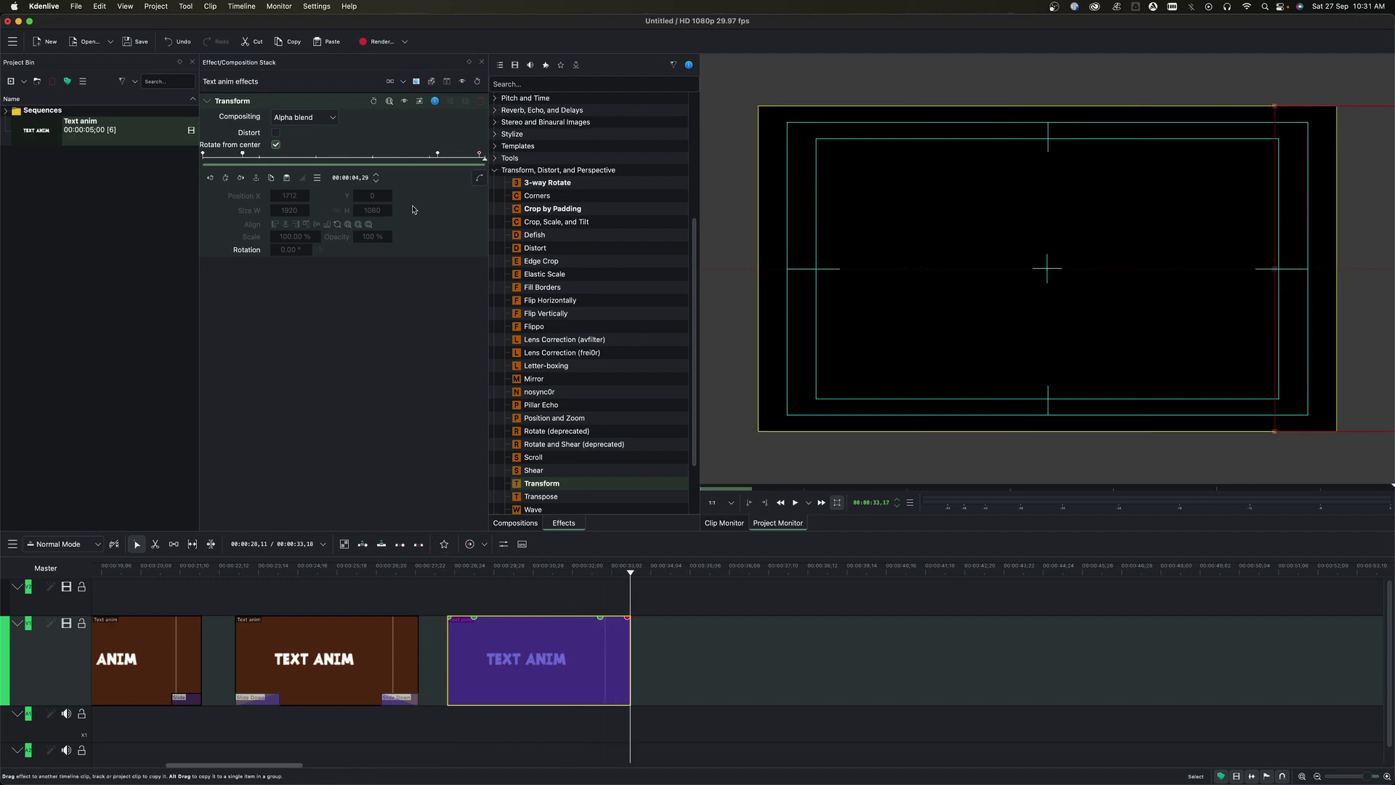
left_click(555, 573)
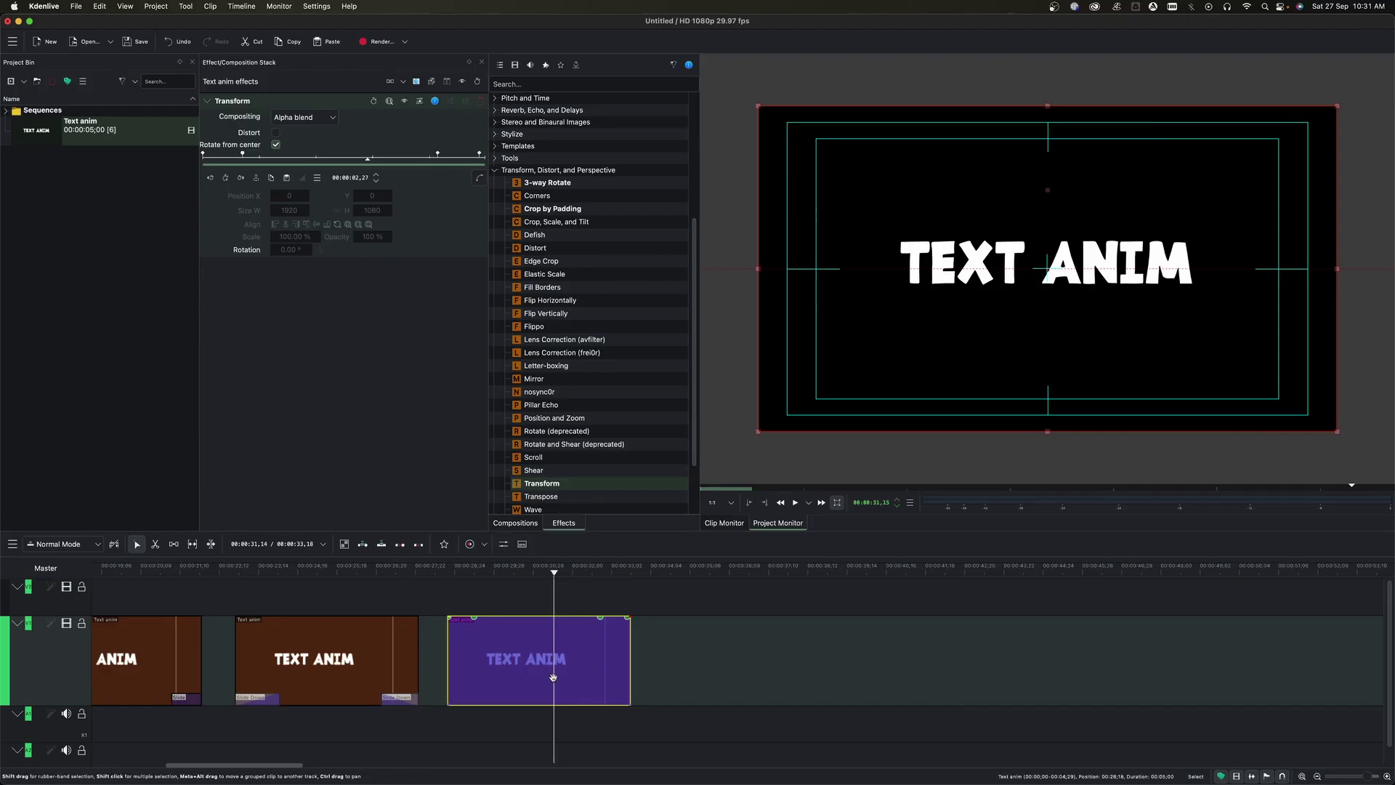
Place a seventh Text anim clip after a gap on the same track and apply the Transform effect to it.
left_click(662, 574)
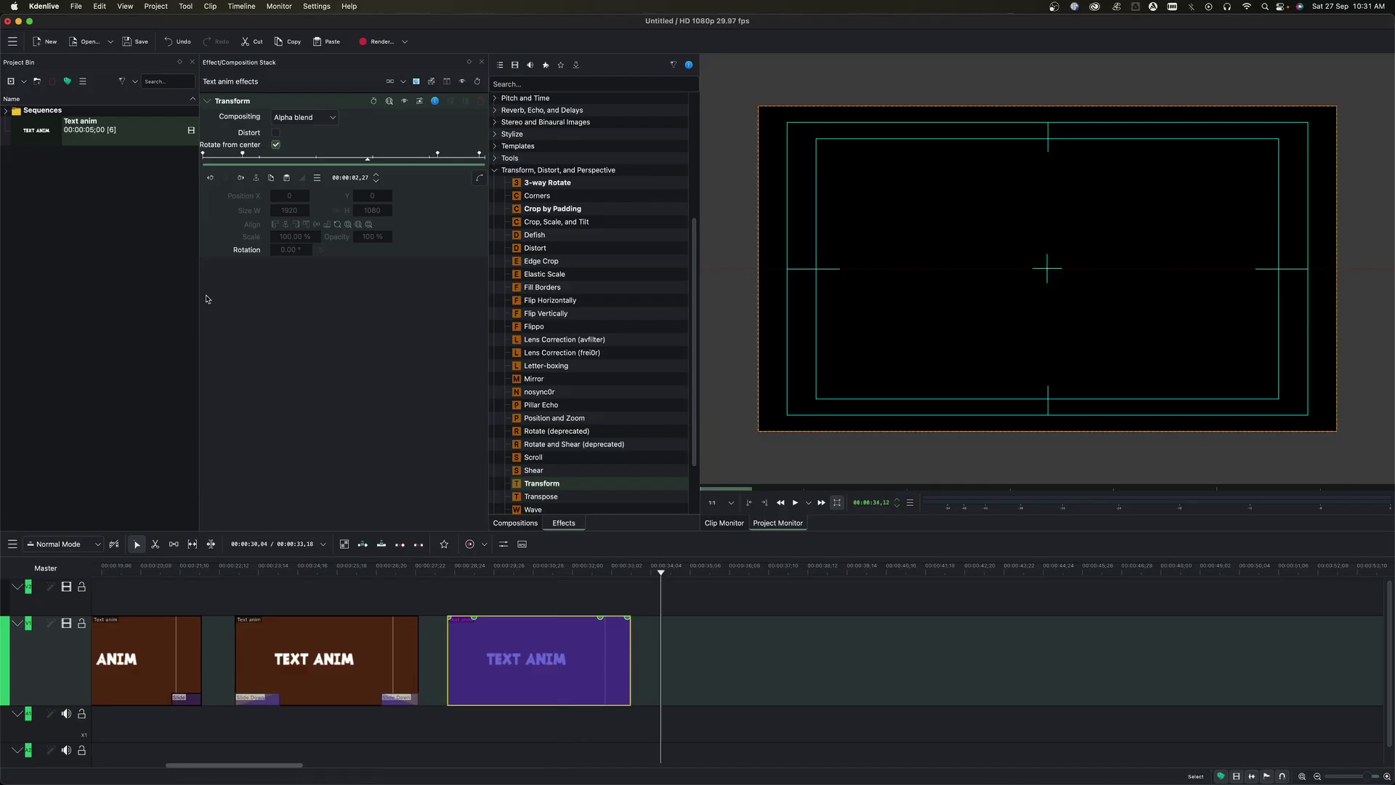
left_click_drag(48, 131, 663, 656)
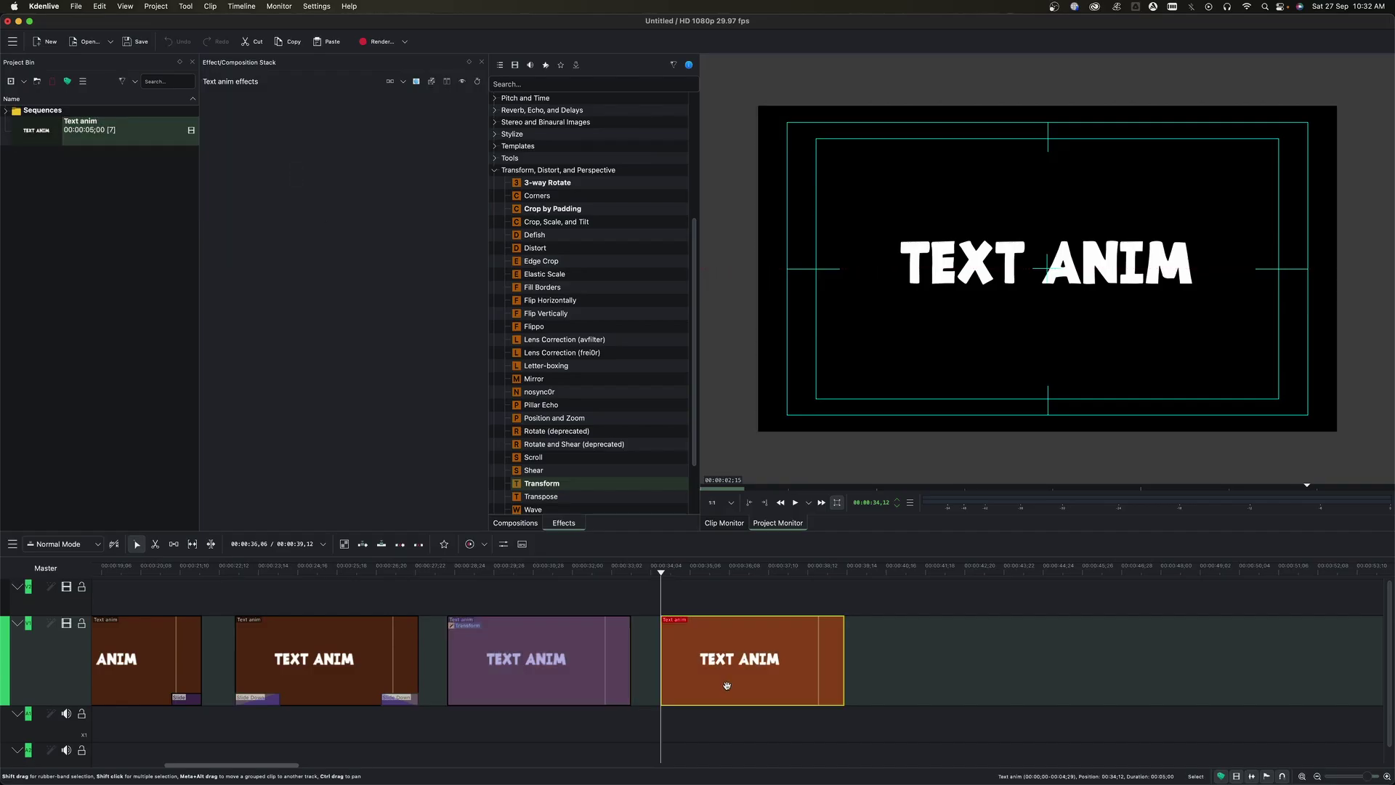
left_click_drag(566, 488, 380, 408)
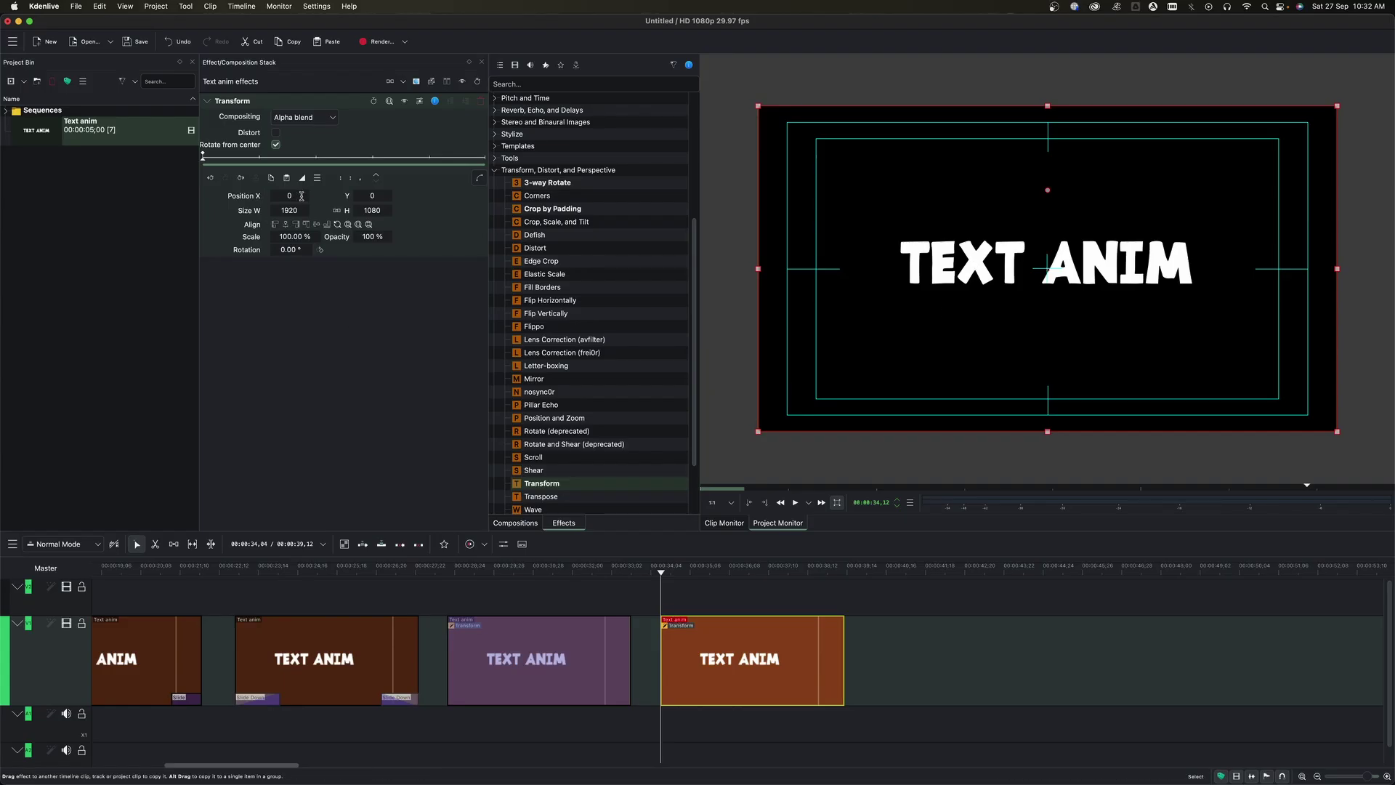
Set the seventh clip's starting Position X to -1504 and add a keyframe at 00:00:00,26 with 360° rotation.
left_click_drag(301, 195, 246, 196)
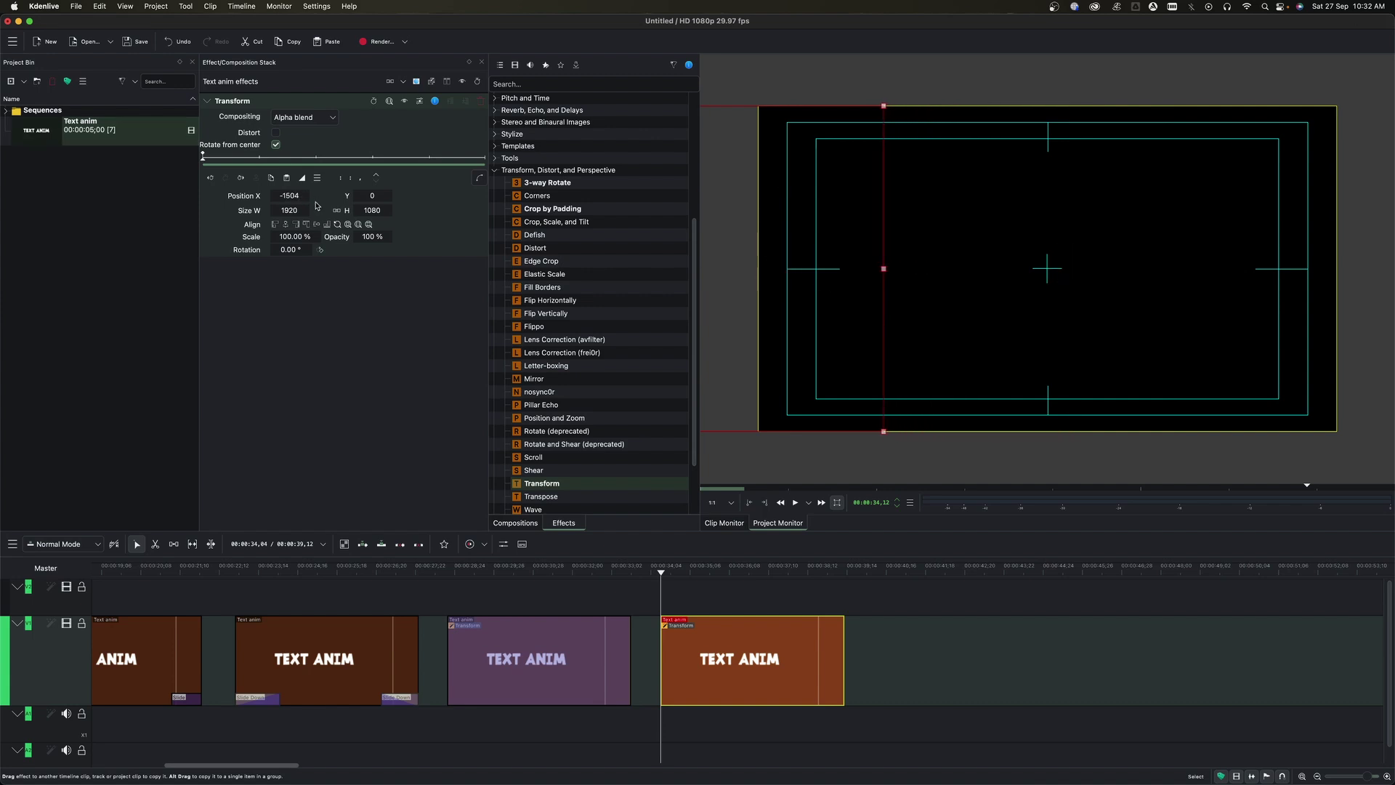
left_click(692, 574)
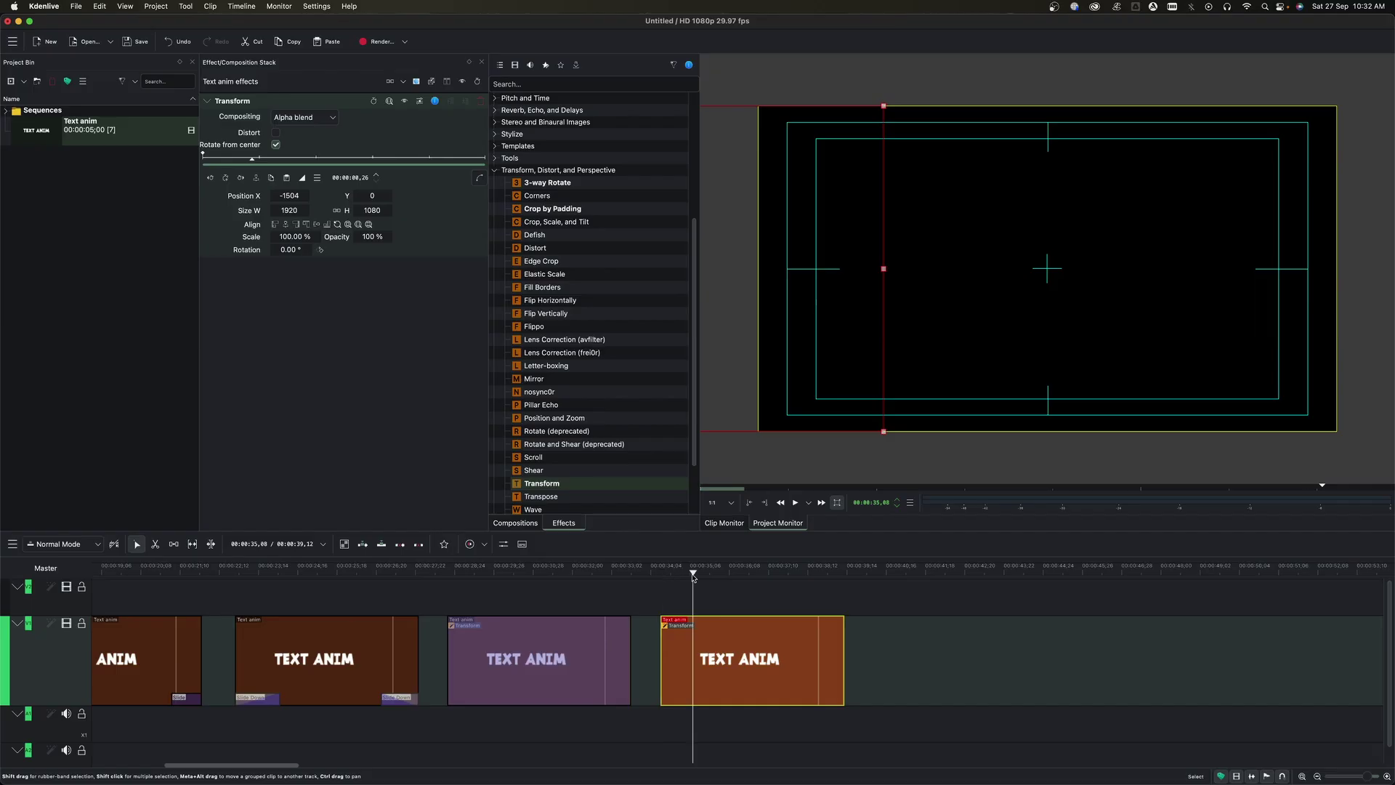
left_click(226, 177)
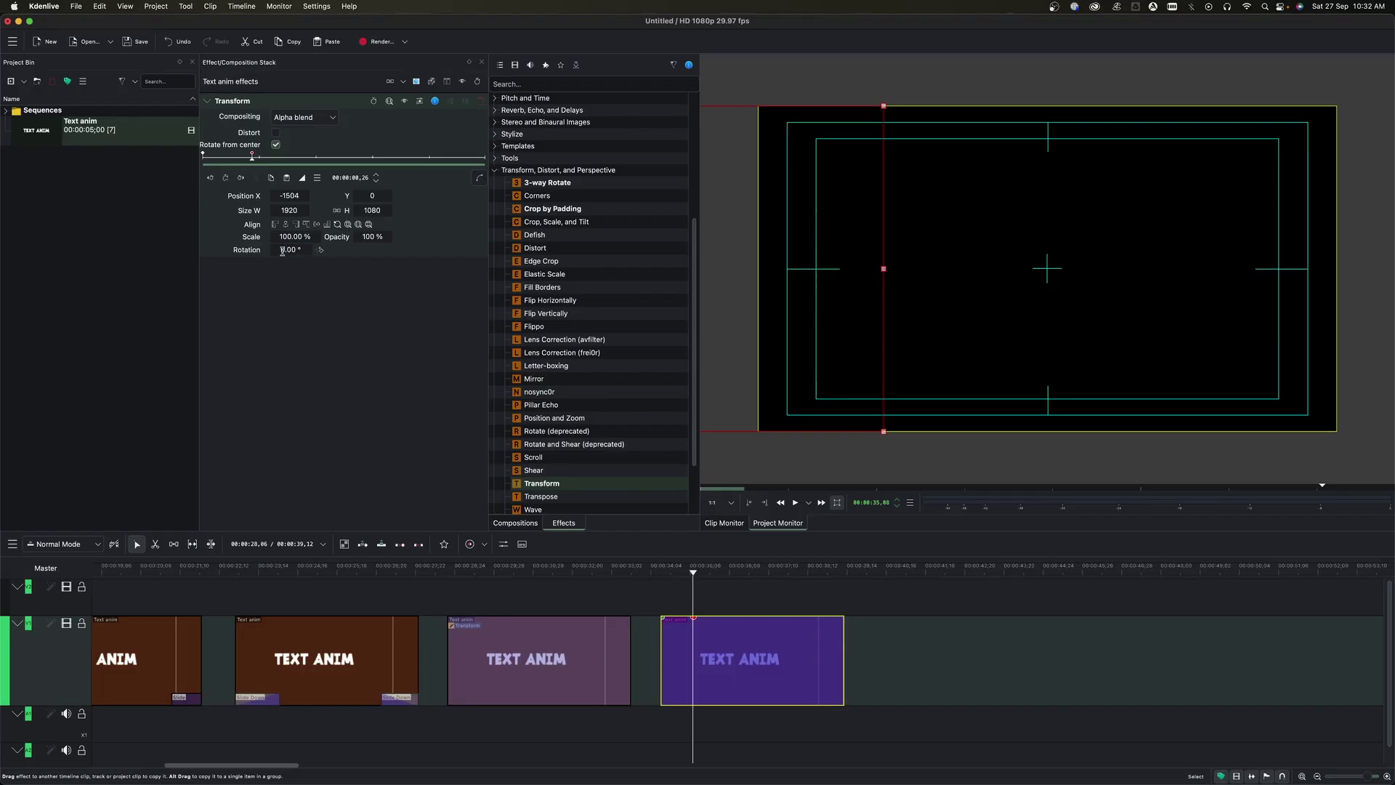
left_click(320, 250)
left_click(320, 250)
left_click(319, 250)
Set Position X to 0 at the 00:00:00,26 keyframe and play back the seventh clip's spinning entrance.
left_click_drag(273, 195, 279, 195)
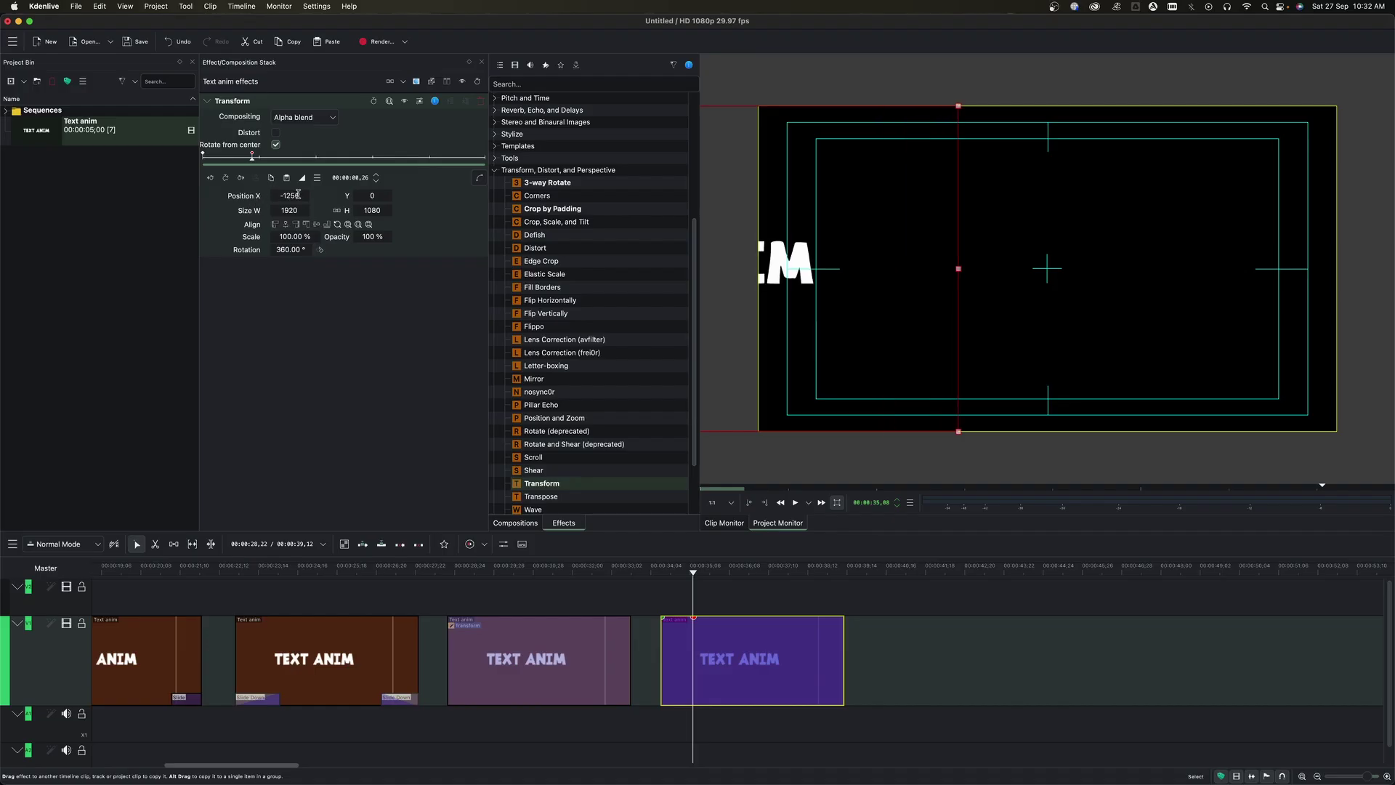
double_click(299, 192)
type("0")
key("Return")
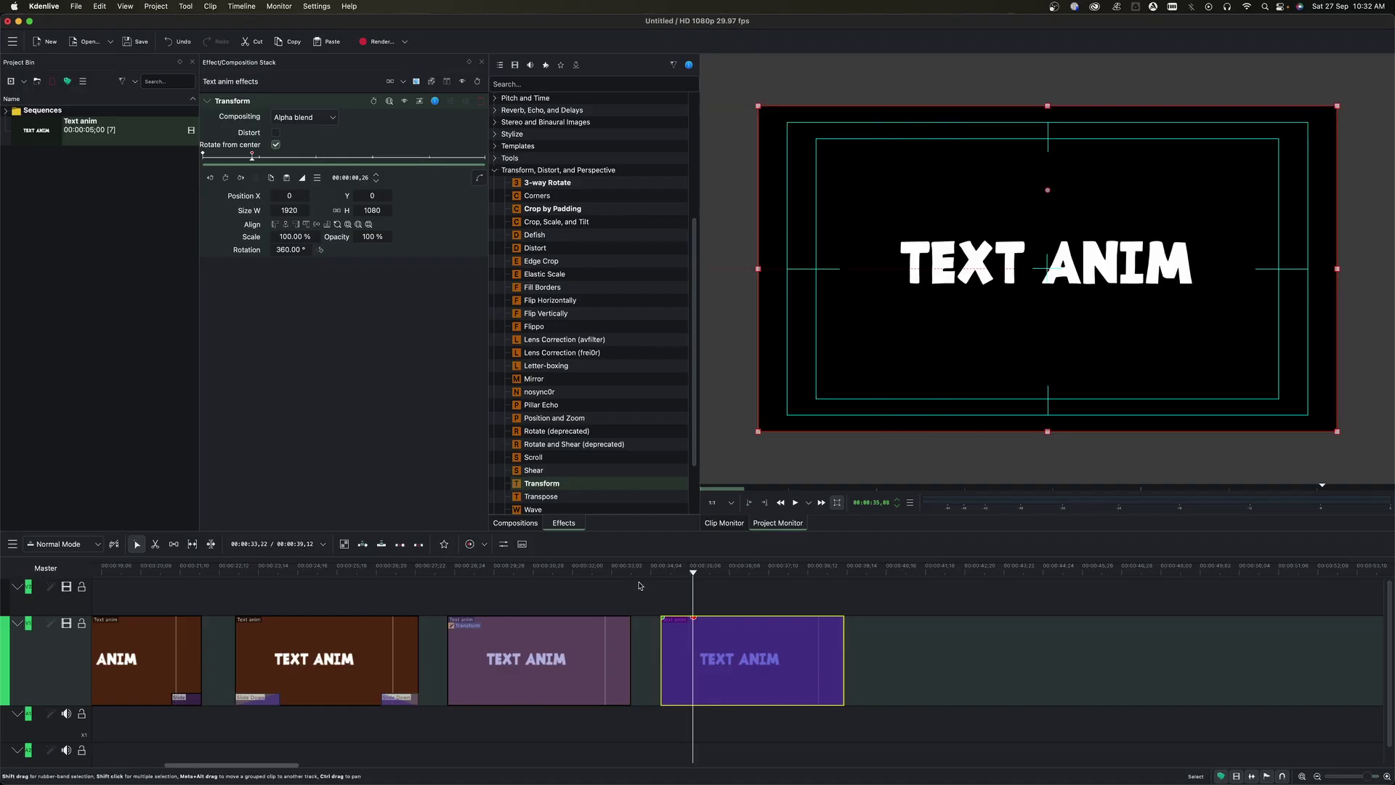
left_click(650, 574)
key("space")
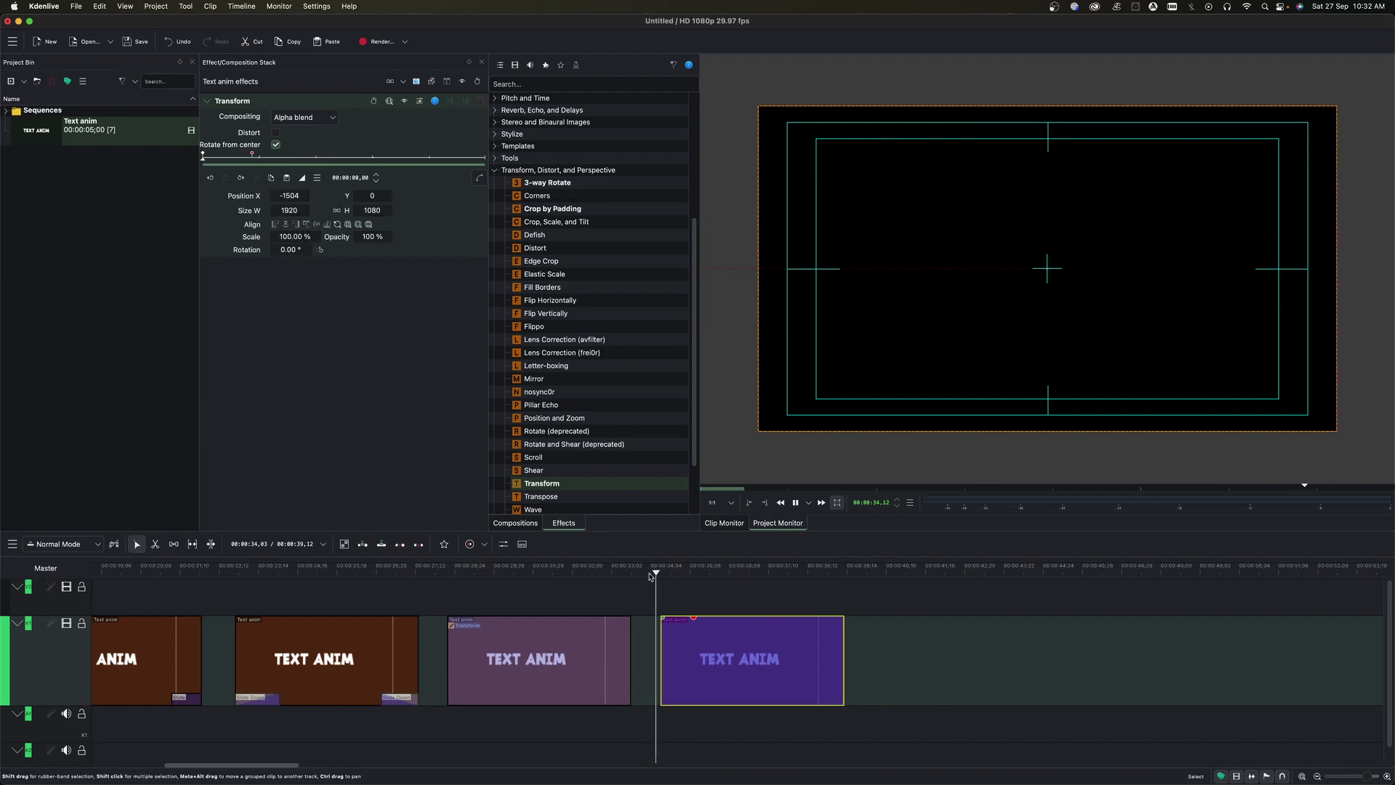
key("space")
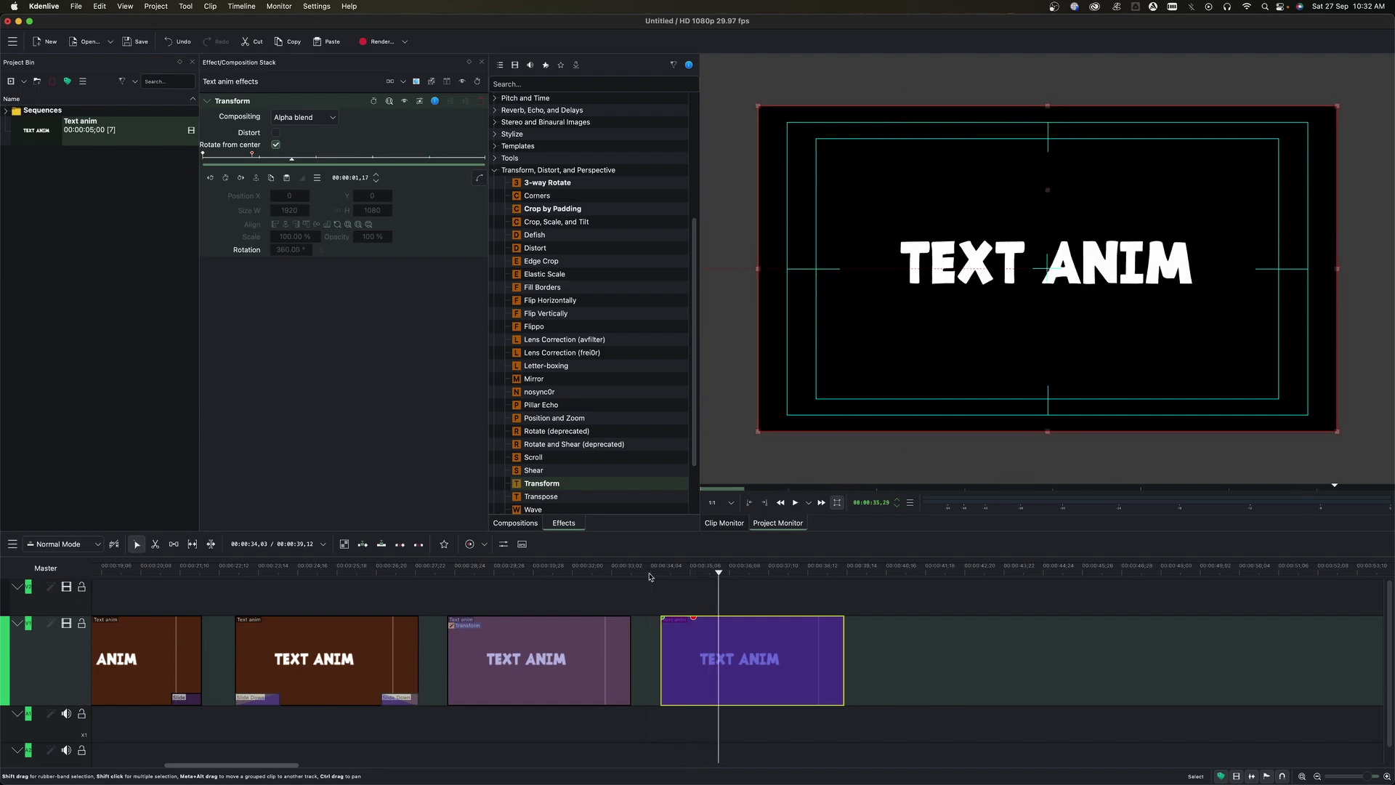
Add Transform keyframes at 00:00:03,25 and 00:00:04,24 near the end of the seventh clip.
left_click(802, 571)
left_click(225, 178)
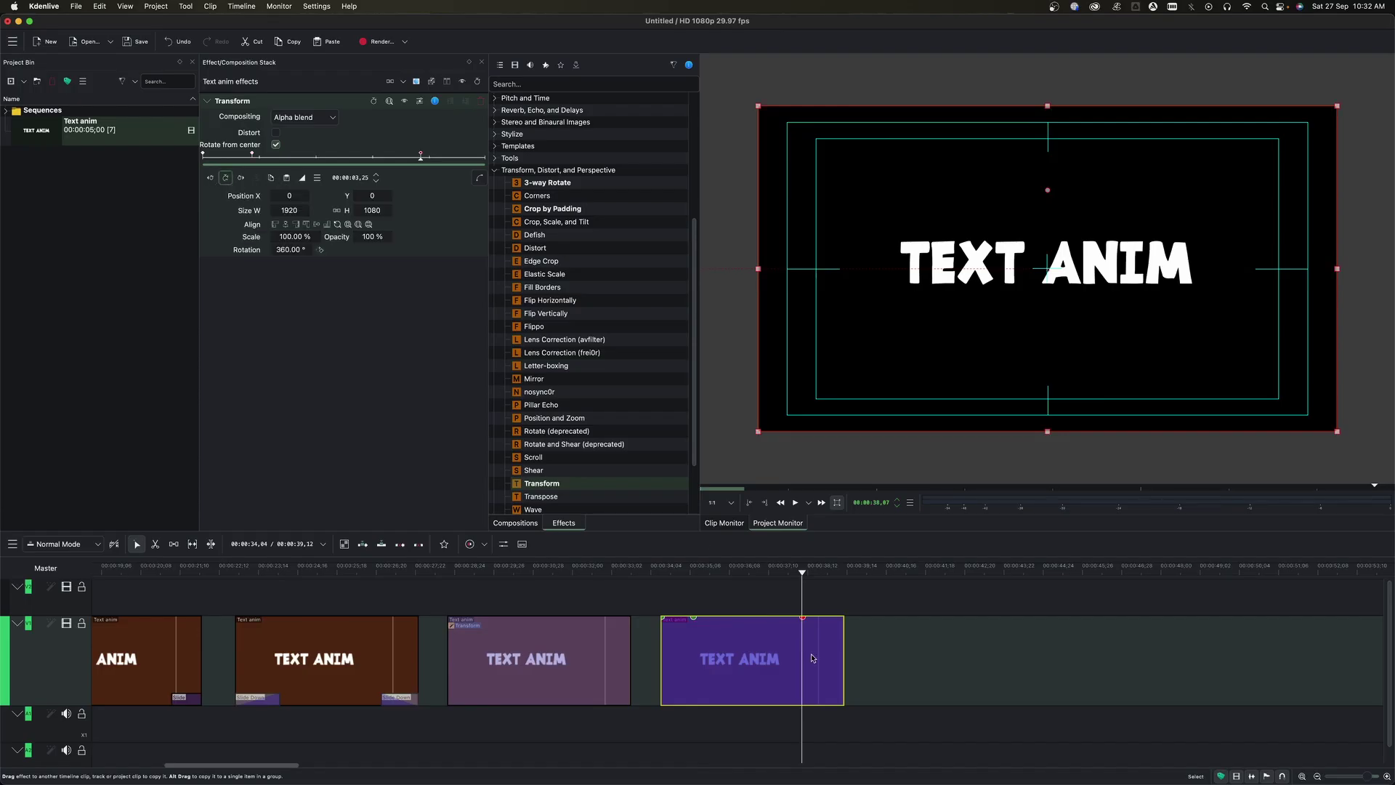
key("shift+Right")
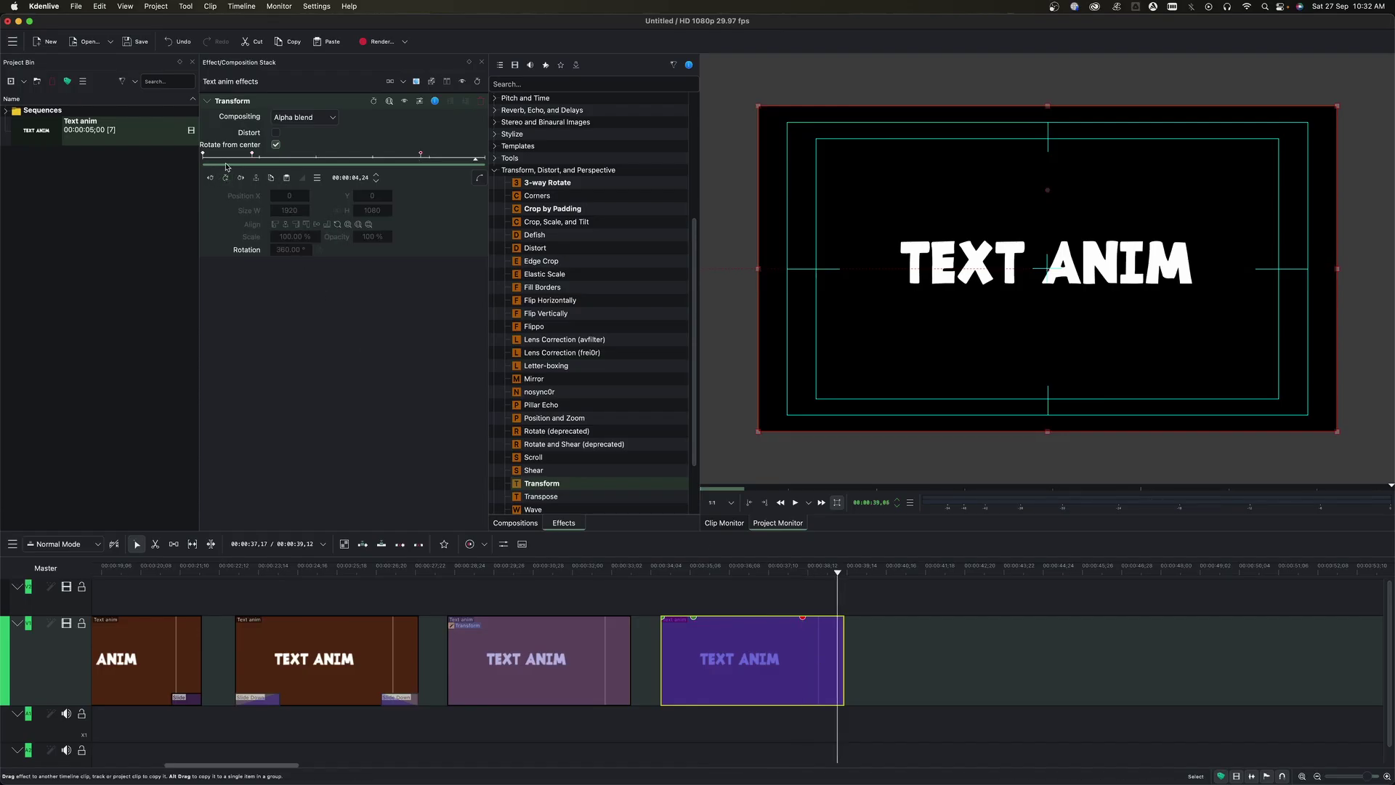
left_click(226, 177)
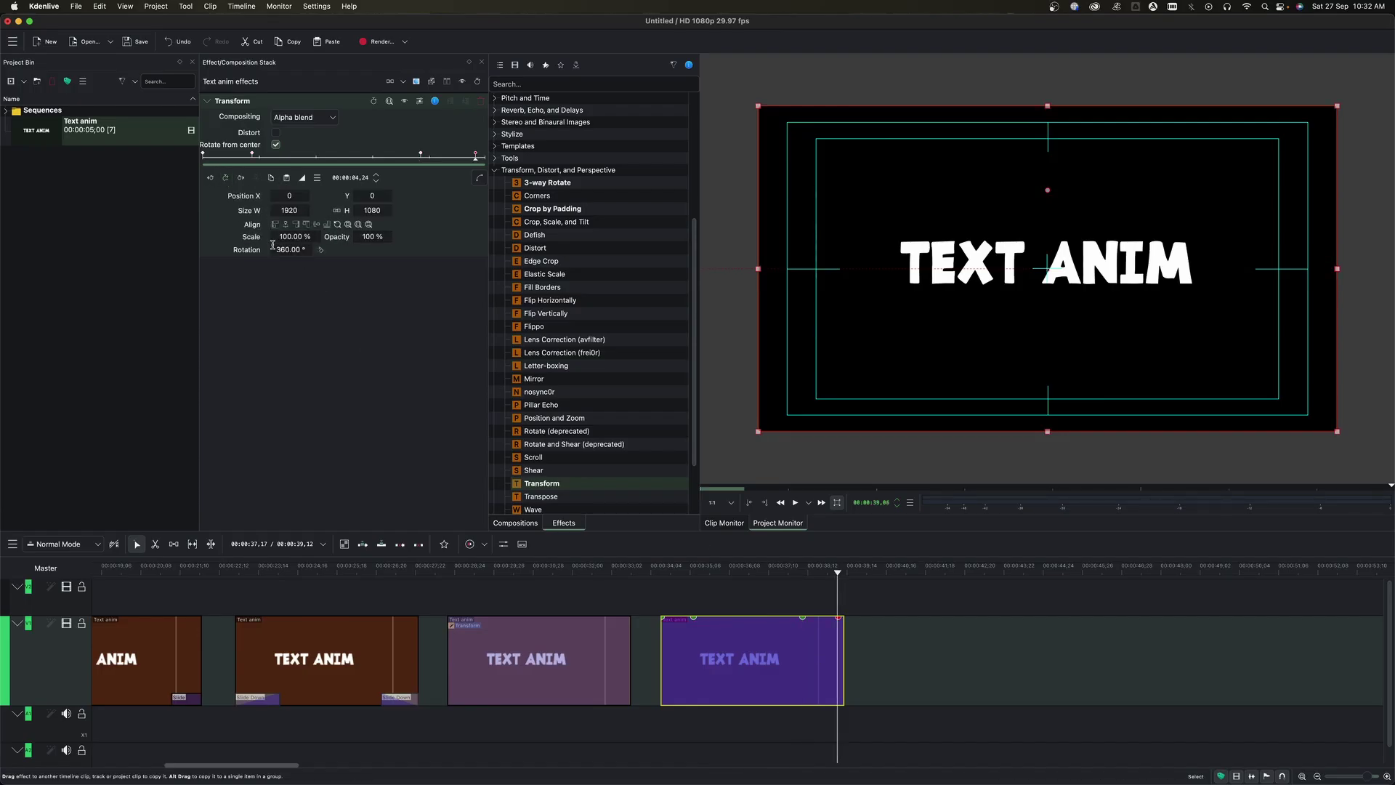
Set the 00:00:04,24 keyframe to 0° rotation and Position X 1840, and play back the spinning exit.
left_click(321, 250)
left_click(320, 249)
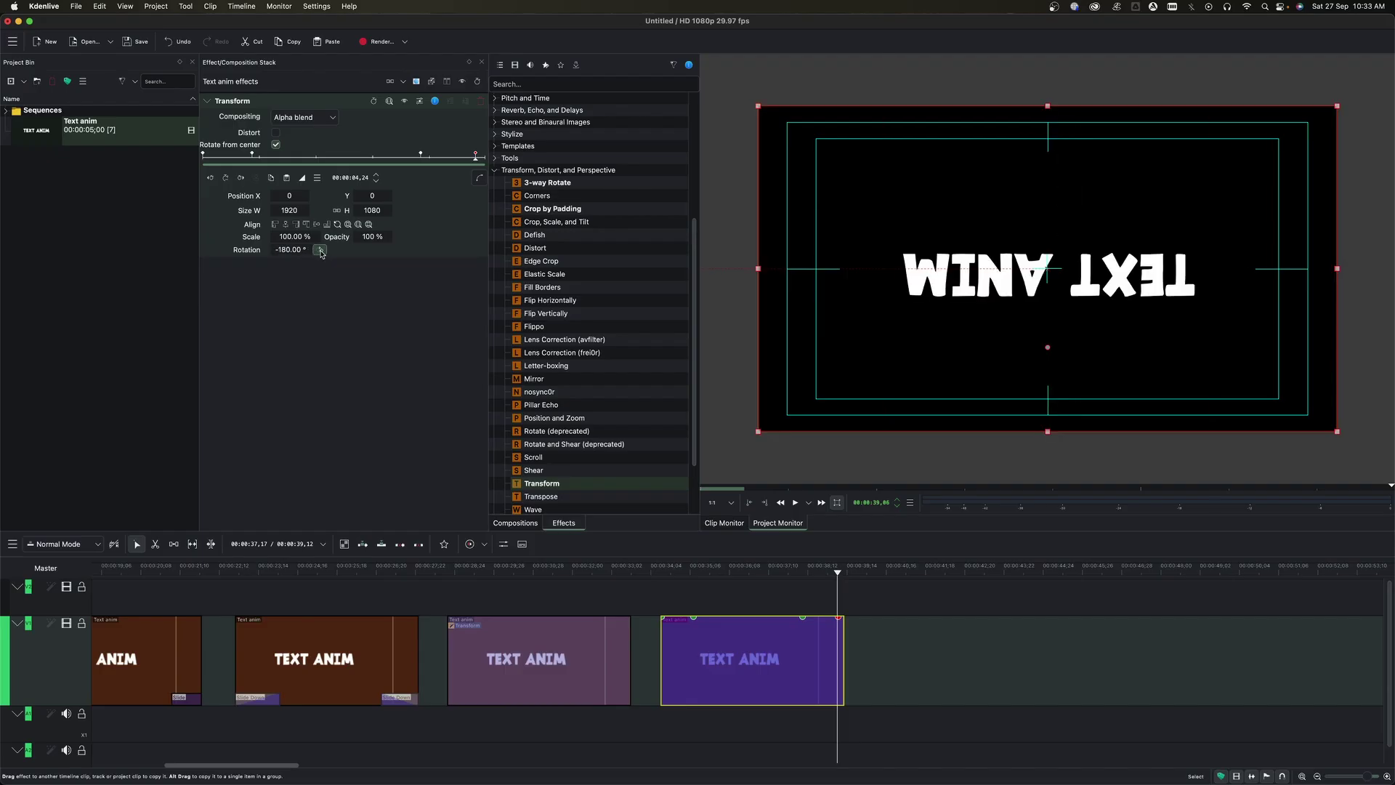
left_click(321, 250)
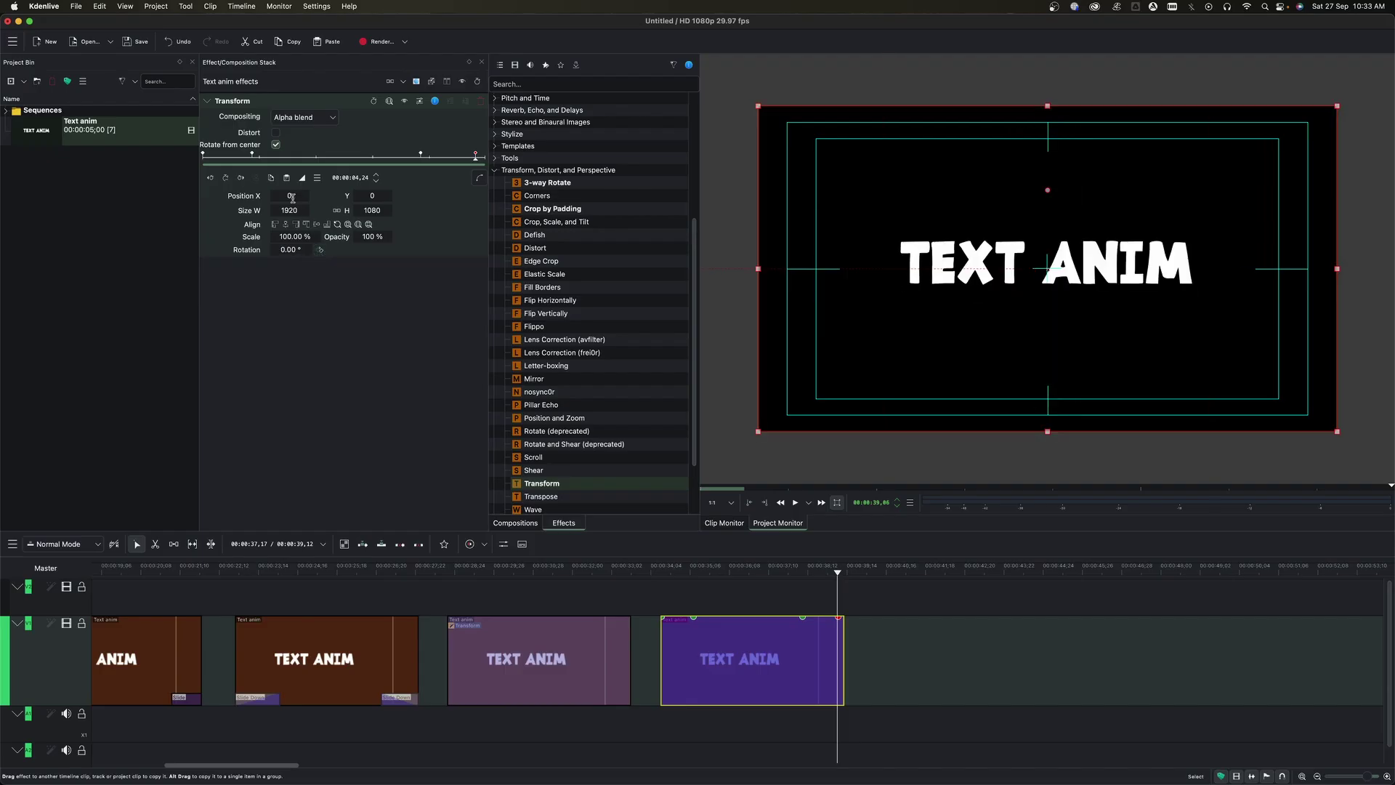
left_click_drag(285, 196, 393, 197)
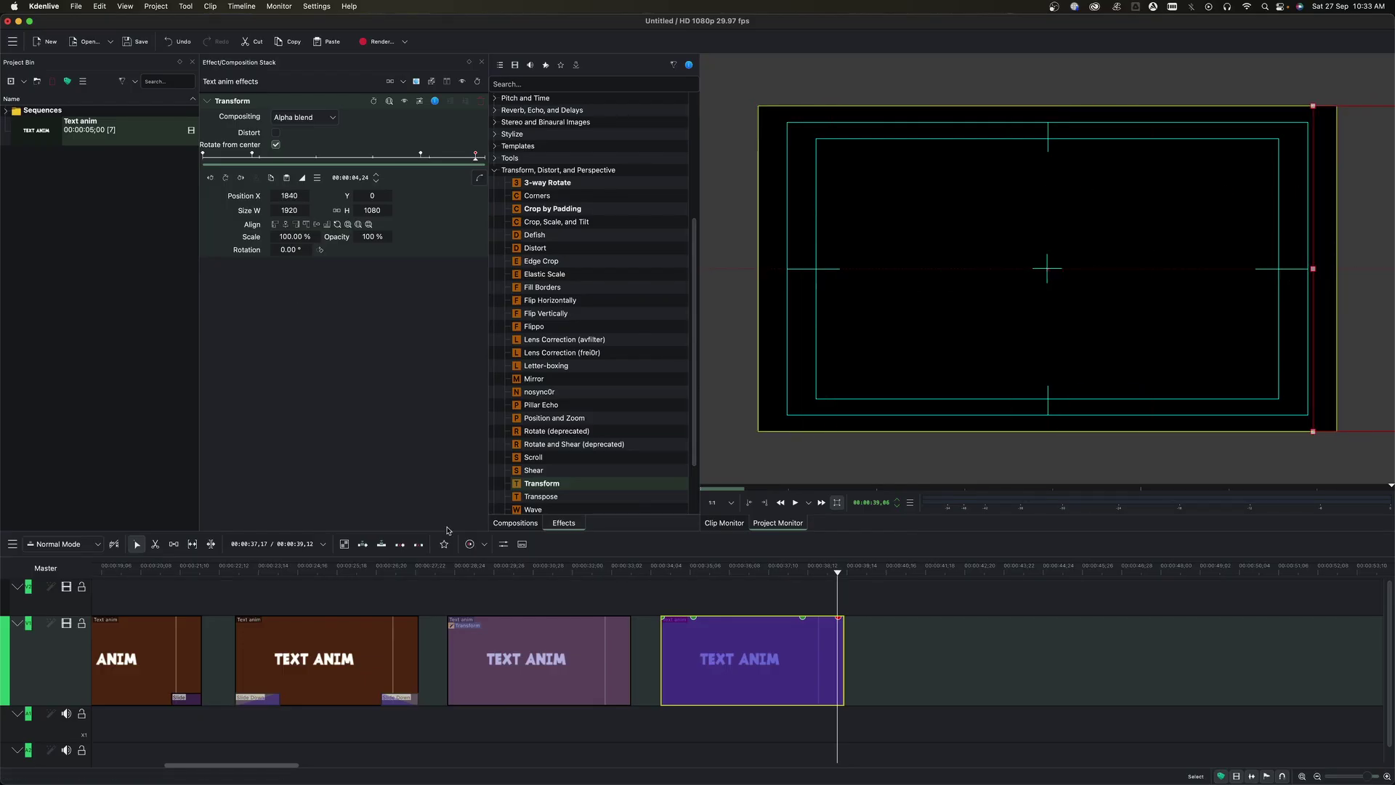
left_click(782, 575)
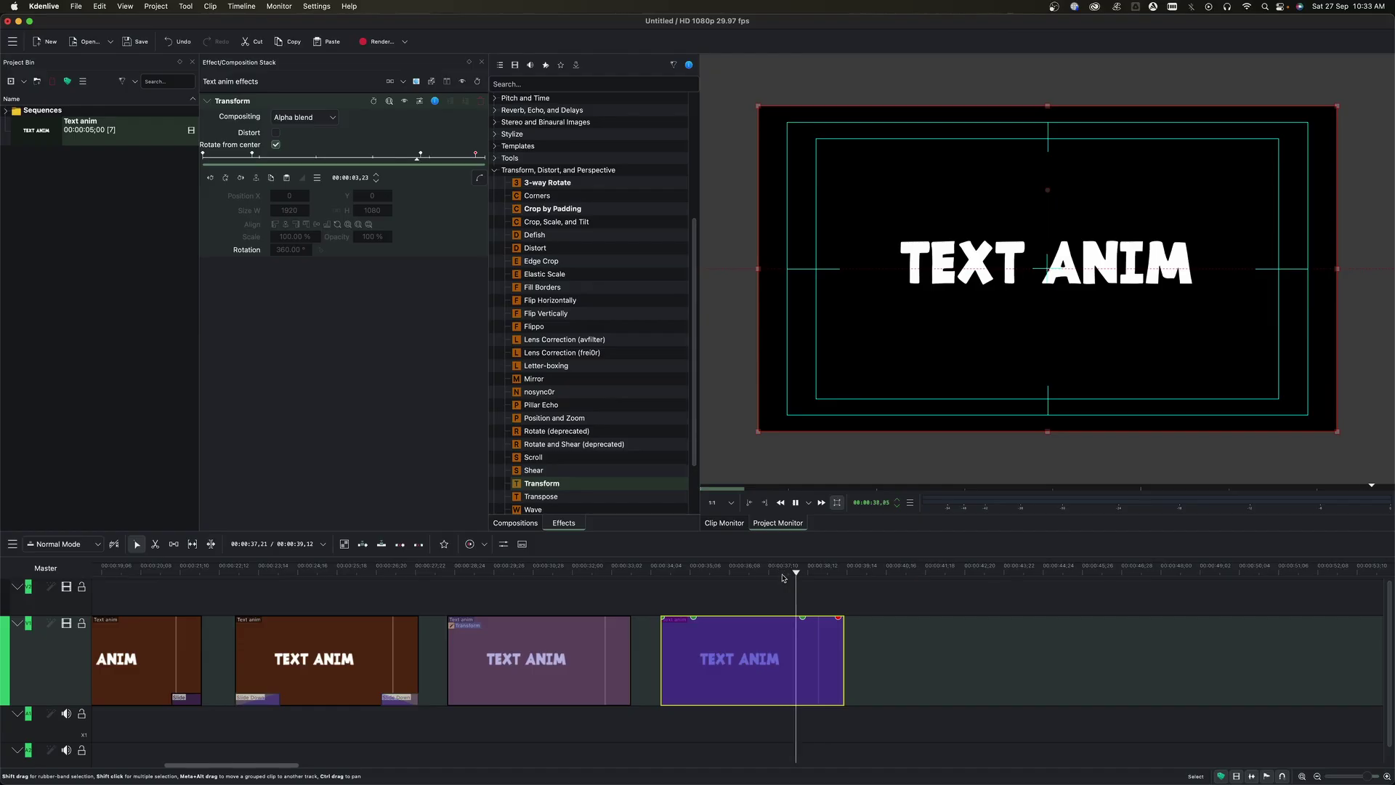